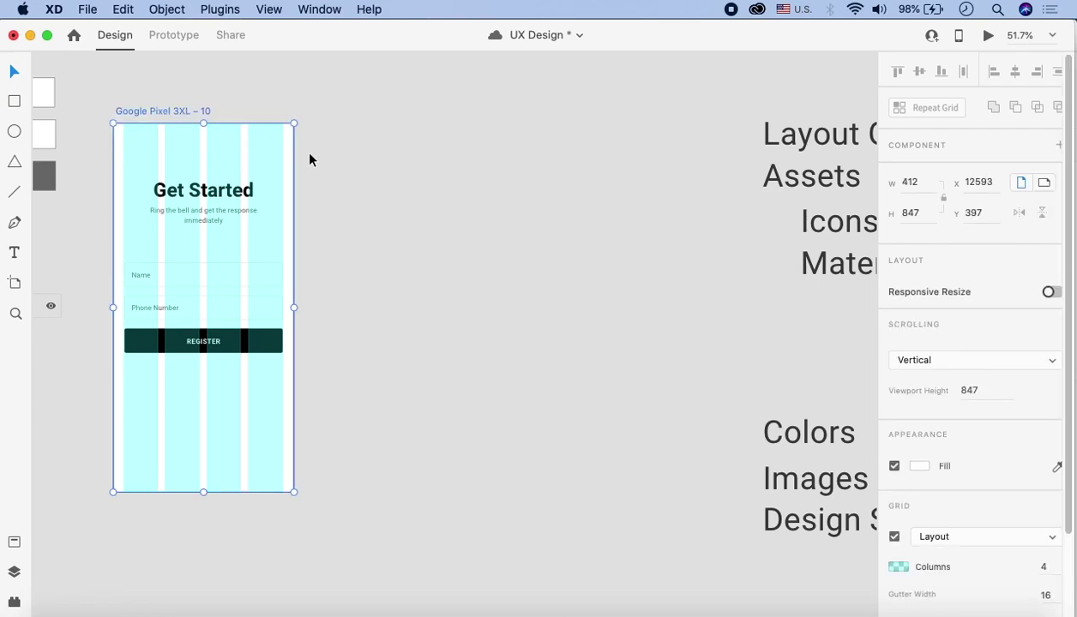
Step: Duplicate the Google Pixel 3XL – 10 artboard beside the original
{"action": "left_click_drag", "start_coordinate": [154, 117], "coordinate": [358, 111]}
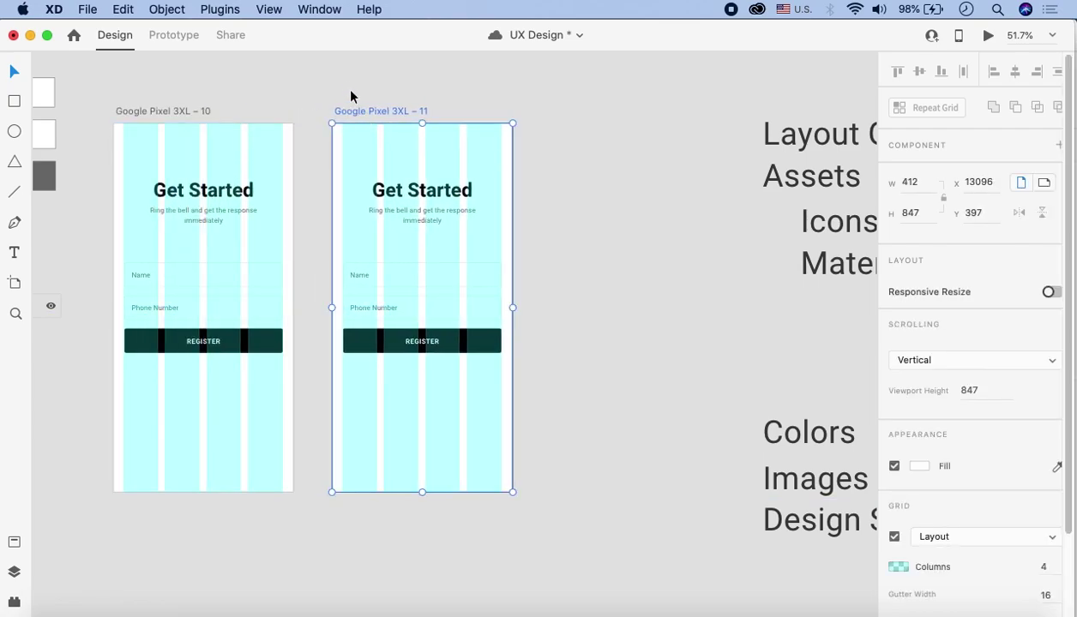
{"action": "left_click", "coordinate": [345, 82]}
Step: Place a copy of the "Layout Grids" text above the two artboards and change its wording to "Step 1"
{"action": "scroll", "coordinate": [515, 128], "scroll_direction": "up", "scroll_amount": 4}
{"action": "scroll", "coordinate": [738, 223], "scroll_direction": "right", "scroll_amount": 3}
{"action": "left_click", "coordinate": [793, 234]}
{"action": "left_click_drag", "start_coordinate": [793, 234], "coordinate": [249, 144]}
{"action": "double_click", "coordinate": [249, 139]}
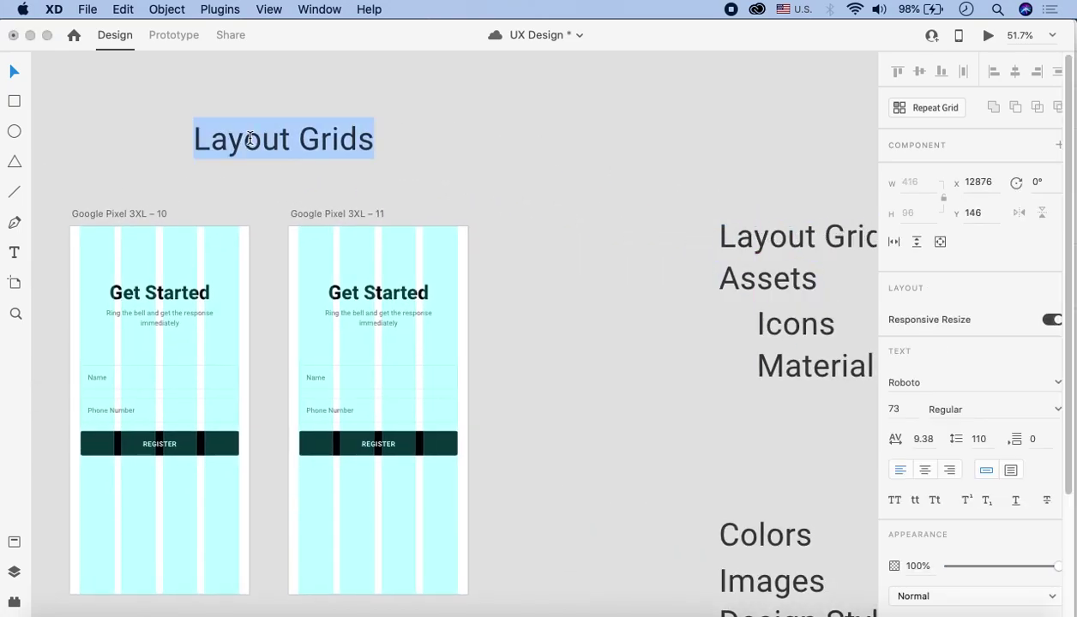
{"action": "type", "text": "Step 1"}
Step: Copy the "Step 1" heading above the duplicated artboard and change the copy to "Step 2"
{"action": "left_click_drag", "start_coordinate": [316, 130], "coordinate": [463, 168]}
{"action": "double_click", "coordinate": [385, 178]}
{"action": "type", "text": "2"}
{"action": "left_click", "coordinate": [532, 150]}
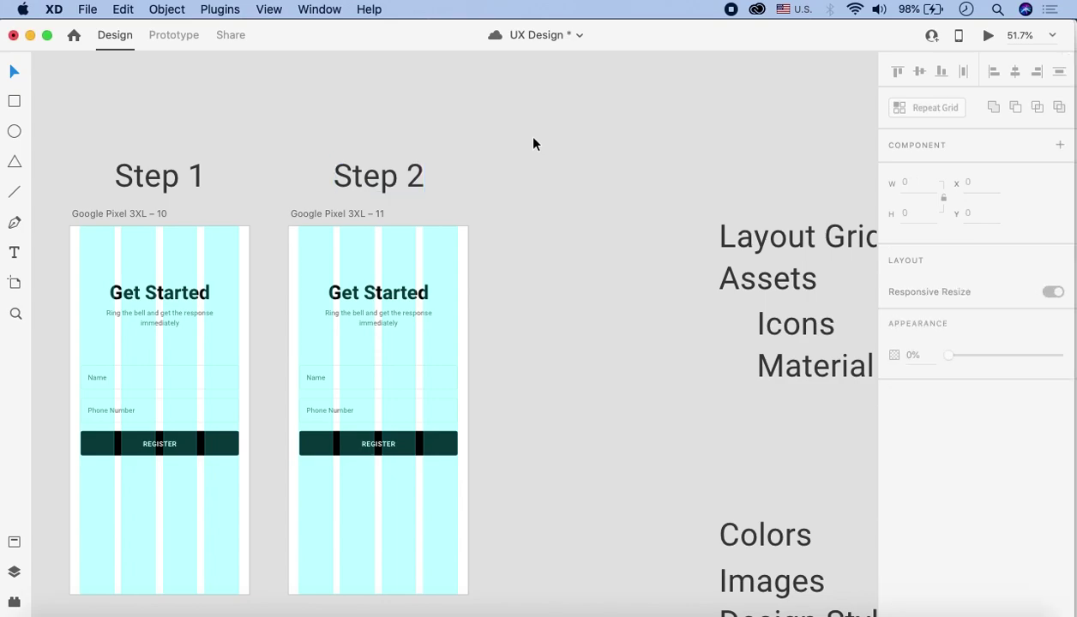
Step: Turn the layout grids back on over the Get Started artboards and save the document
{"action": "scroll", "coordinate": [546, 144], "scroll_direction": "down", "scroll_amount": 5}
{"action": "scroll", "coordinate": [545, 144], "scroll_direction": "left", "scroll_amount": 5}
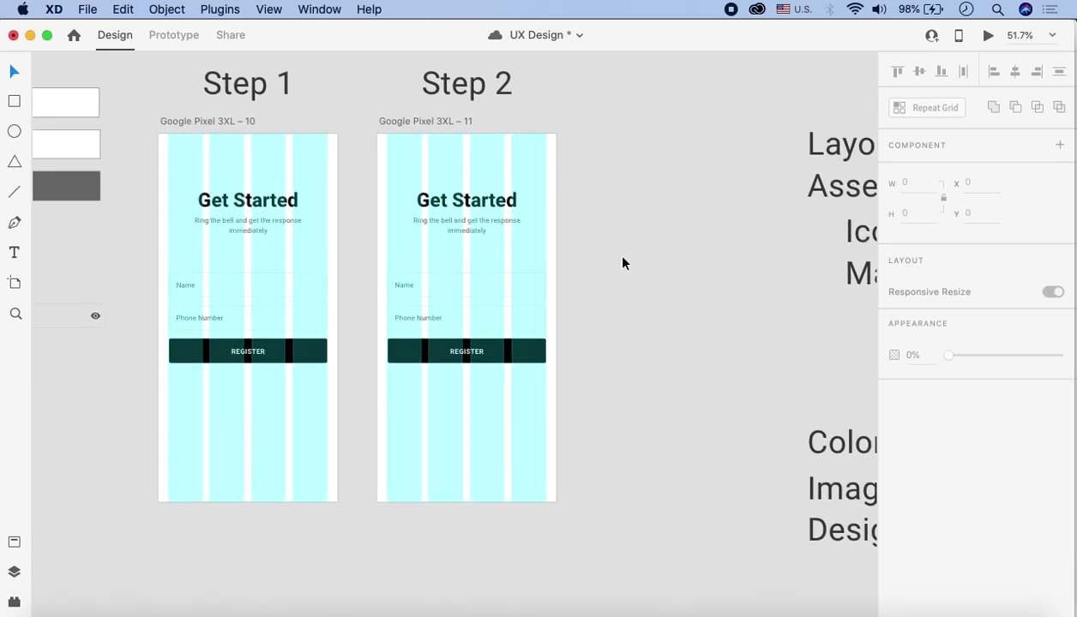
{"action": "scroll", "coordinate": [622, 257], "scroll_direction": "right", "scroll_amount": 3}
{"action": "scroll", "coordinate": [622, 257], "scroll_direction": "up", "scroll_amount": 1}
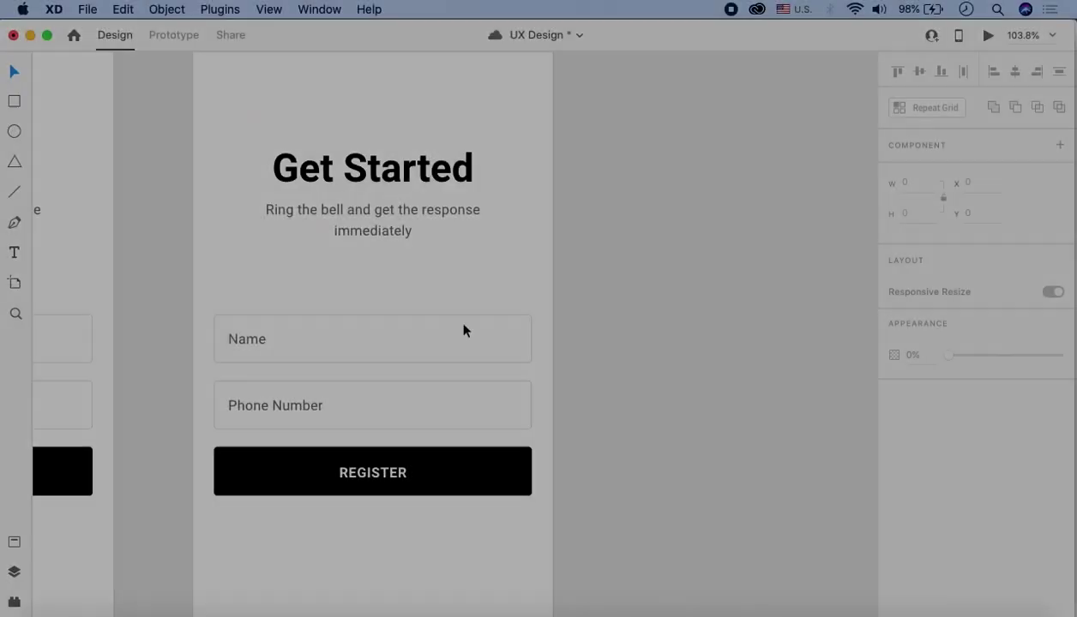
{"action": "key", "text": "super+shift+semicolon"}
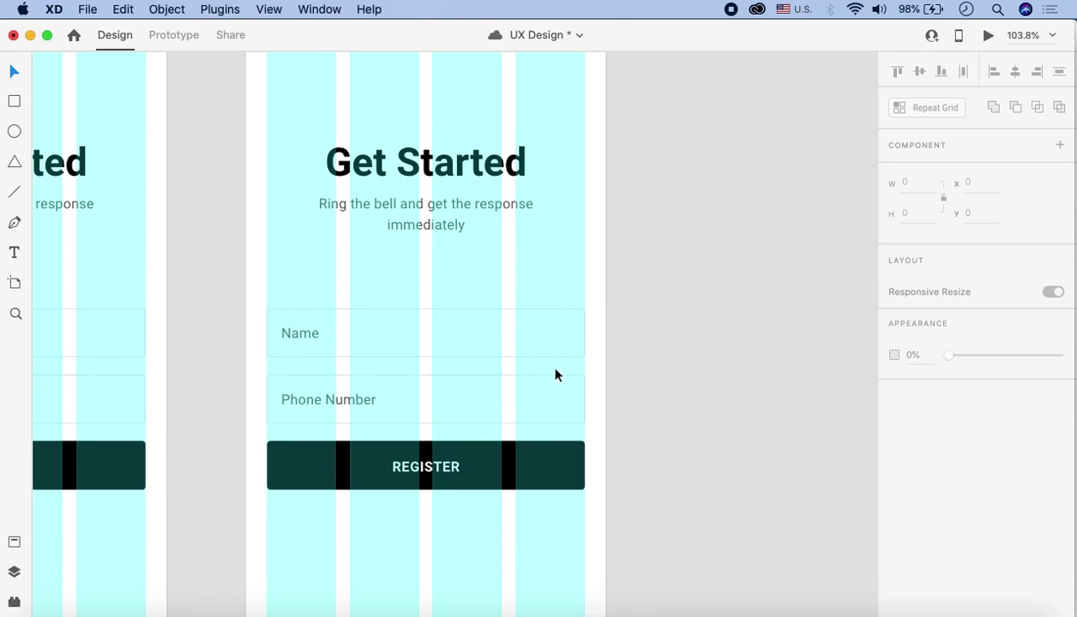
{"action": "scroll", "coordinate": [380, 431], "scroll_direction": "up", "scroll_amount": 5}
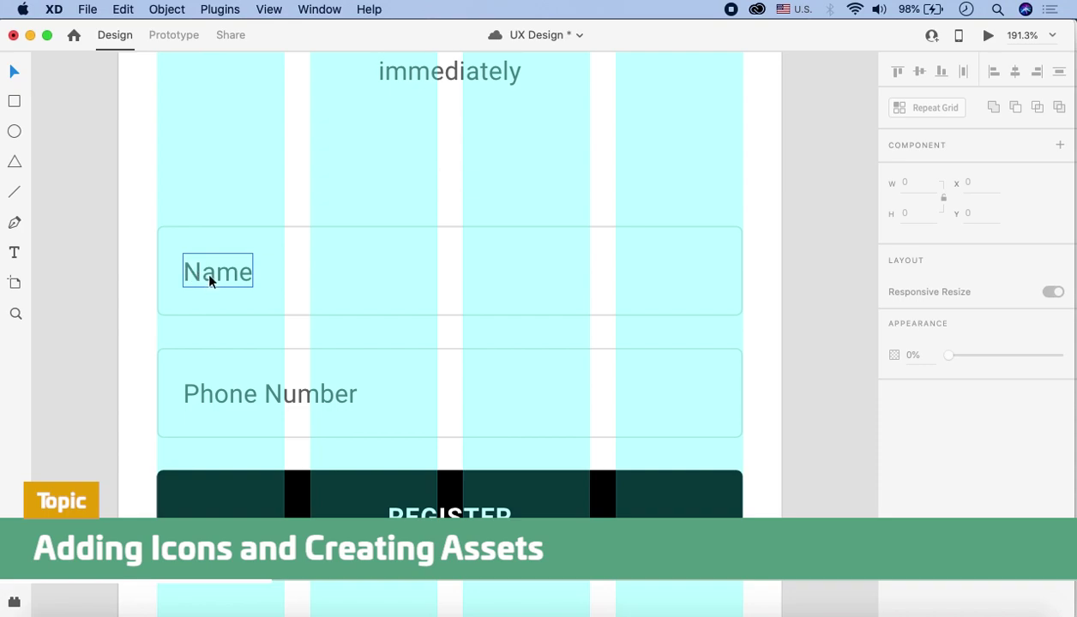
{"action": "key", "text": "super+s"}
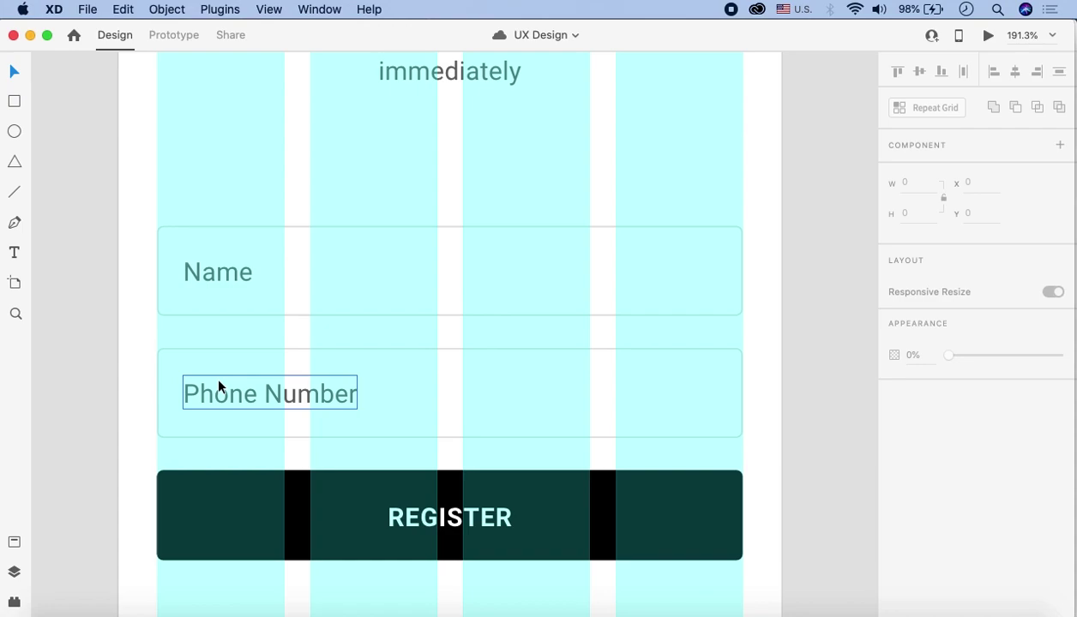
Step: Examine the wireframe artboards, including the mail icon and bell sketch on Google Pixel 3XL – 8, and return to the Step 2 screen
{"action": "scroll", "coordinate": [219, 388], "scroll_direction": "down", "scroll_amount": 10}
{"action": "scroll", "coordinate": [356, 380], "scroll_direction": "left", "scroll_amount": 5}
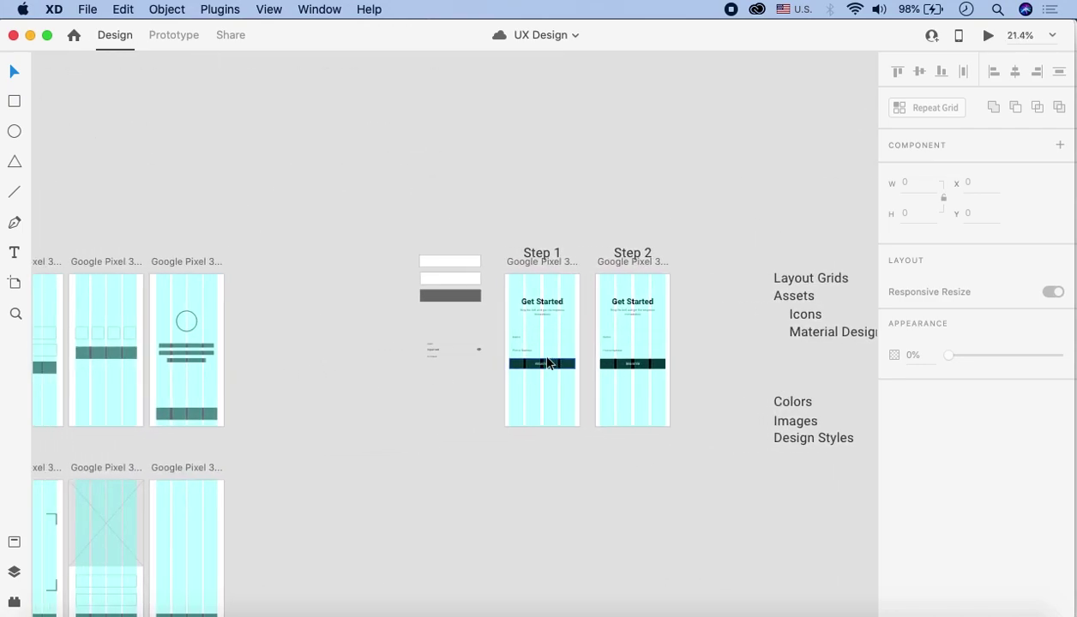
{"action": "scroll", "coordinate": [544, 362], "scroll_direction": "down", "scroll_amount": 3}
{"action": "scroll", "coordinate": [543, 362], "scroll_direction": "down", "scroll_amount": 5}
{"action": "scroll", "coordinate": [543, 362], "scroll_direction": "right", "scroll_amount": 2}
{"action": "scroll", "coordinate": [477, 384], "scroll_direction": "up", "scroll_amount": 8}
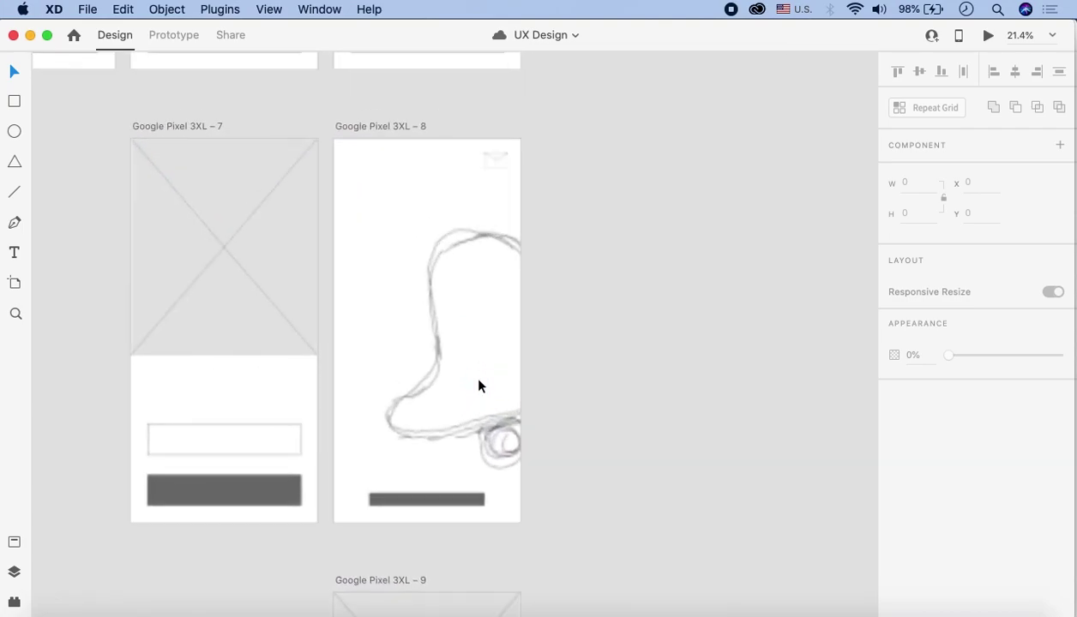
{"action": "scroll", "coordinate": [478, 386], "scroll_direction": "up", "scroll_amount": 2}
{"action": "scroll", "coordinate": [478, 386], "scroll_direction": "right", "scroll_amount": 2}
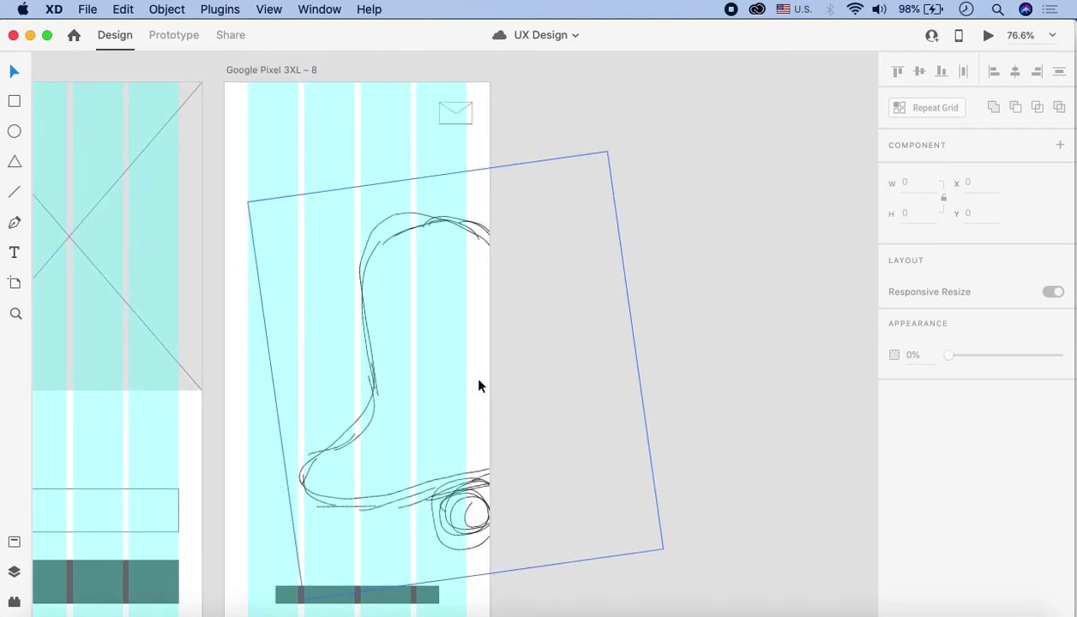
{"action": "scroll", "coordinate": [478, 384], "scroll_direction": "down", "scroll_amount": 10}
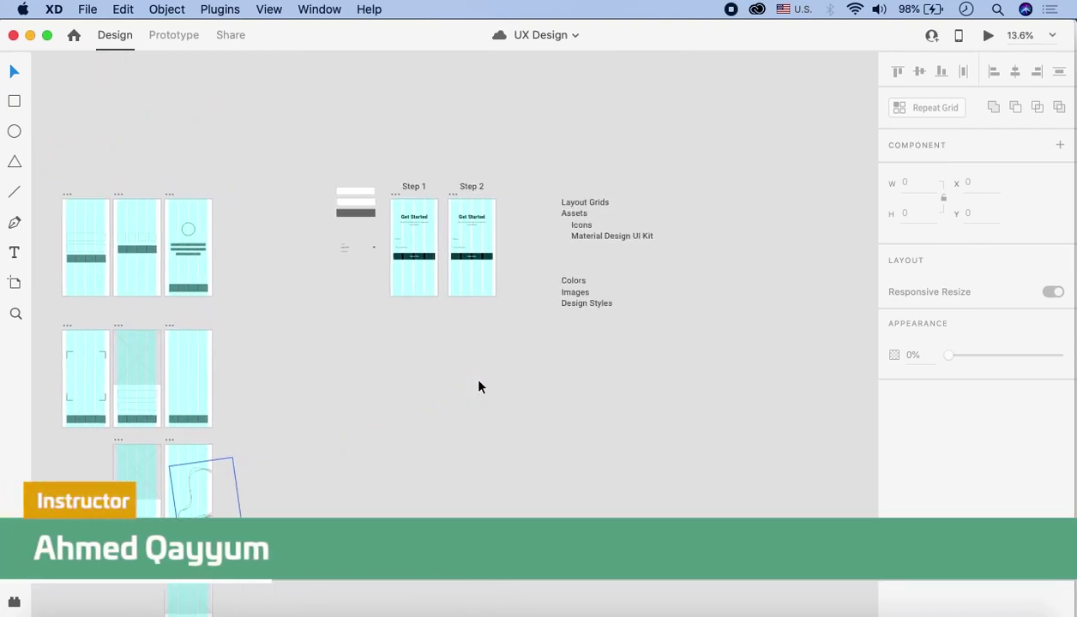
{"action": "scroll", "coordinate": [477, 384], "scroll_direction": "up", "scroll_amount": 4}
{"action": "scroll", "coordinate": [486, 225], "scroll_direction": "up", "scroll_amount": 5}
{"action": "key", "text": "super+shift+apostrophe"}
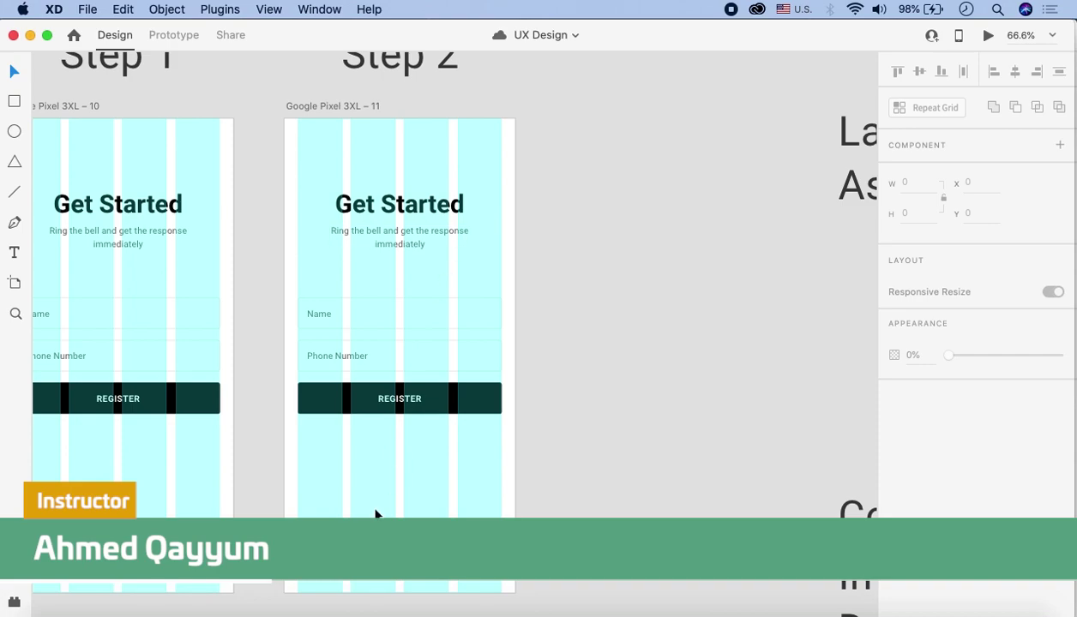
Step: Switch to Chrome, look over the Material Design resources page, and bring up the Material icons page
{"action": "left_click", "coordinate": [344, 611]}
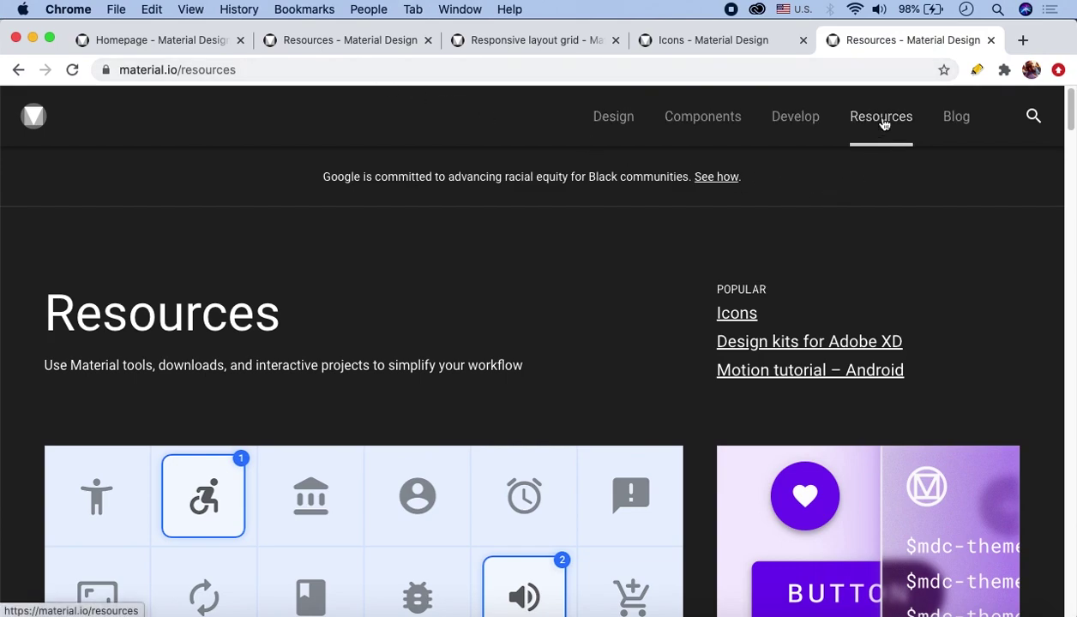
{"action": "scroll", "coordinate": [563, 207], "scroll_direction": "down", "scroll_amount": 5}
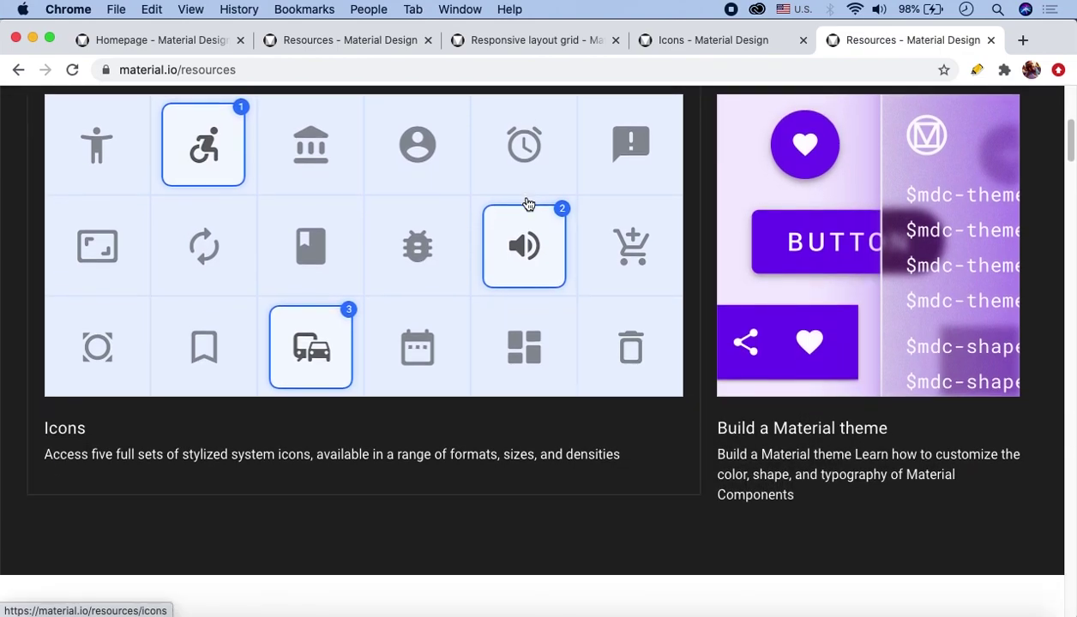
{"action": "scroll", "coordinate": [154, 464], "scroll_direction": "up", "scroll_amount": 5}
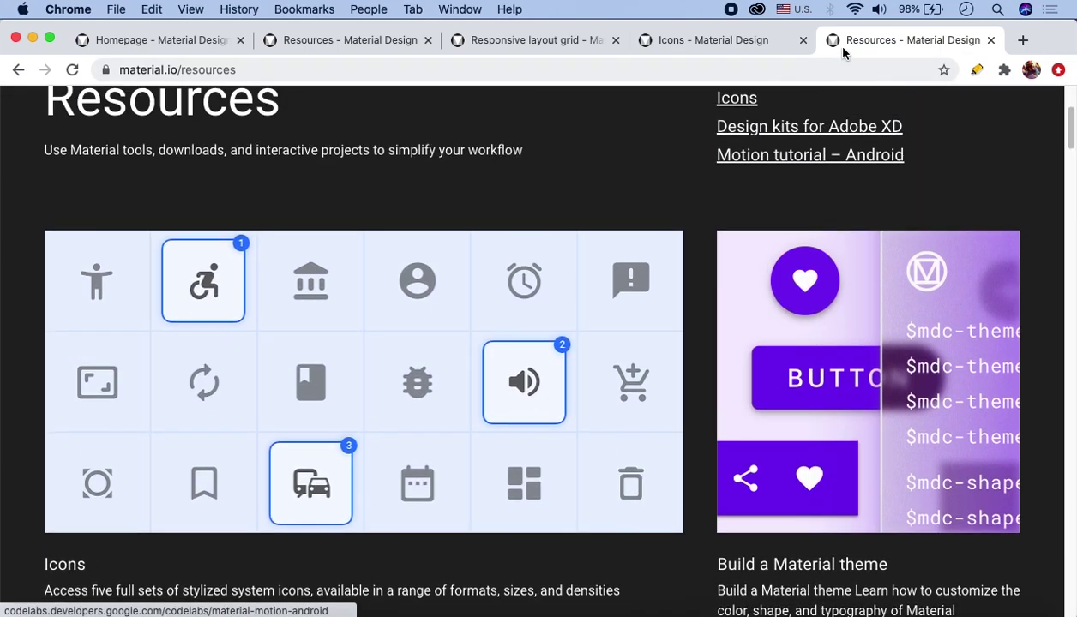
{"action": "left_click", "coordinate": [699, 43]}
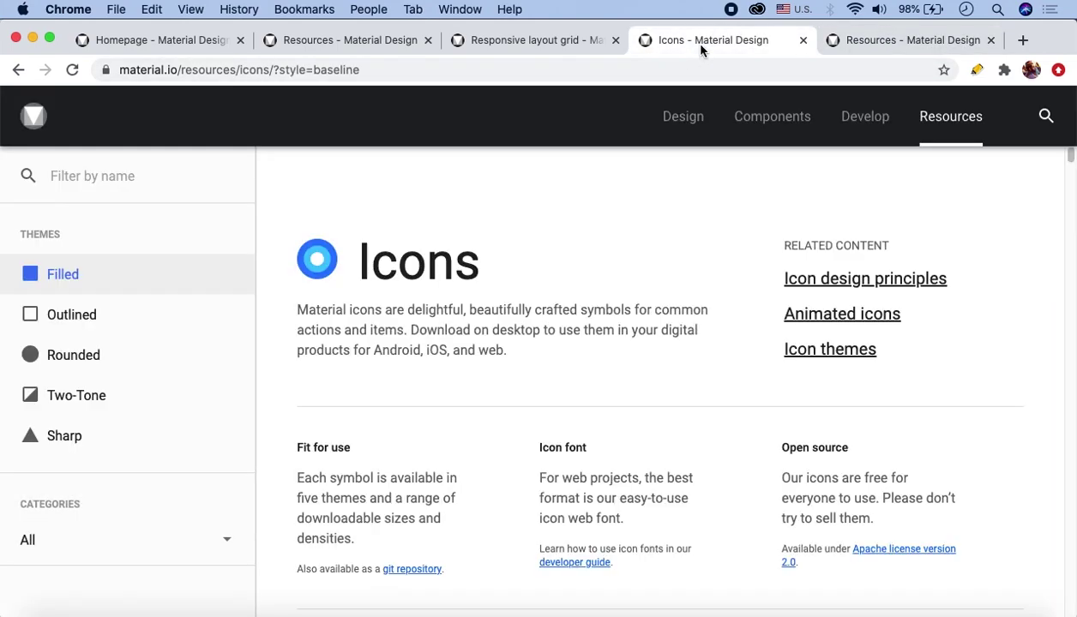
Step: Filter the Material icons by "profile" and select the person icon in the Social category
{"action": "scroll", "coordinate": [978, 324], "scroll_direction": "down", "scroll_amount": 20}
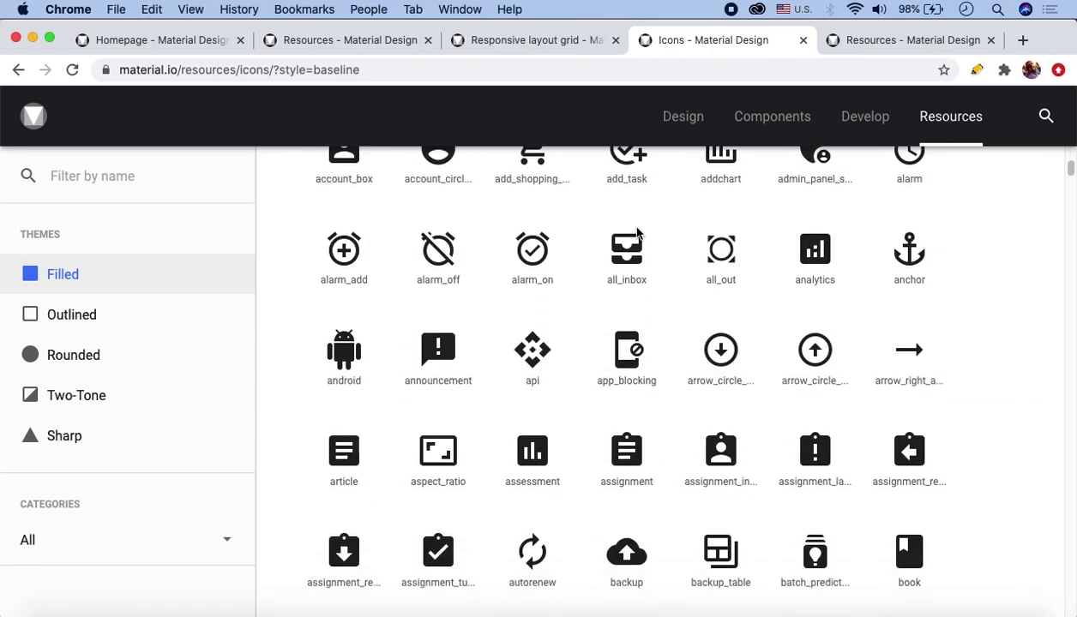
{"action": "scroll", "coordinate": [978, 326], "scroll_direction": "down", "scroll_amount": 20}
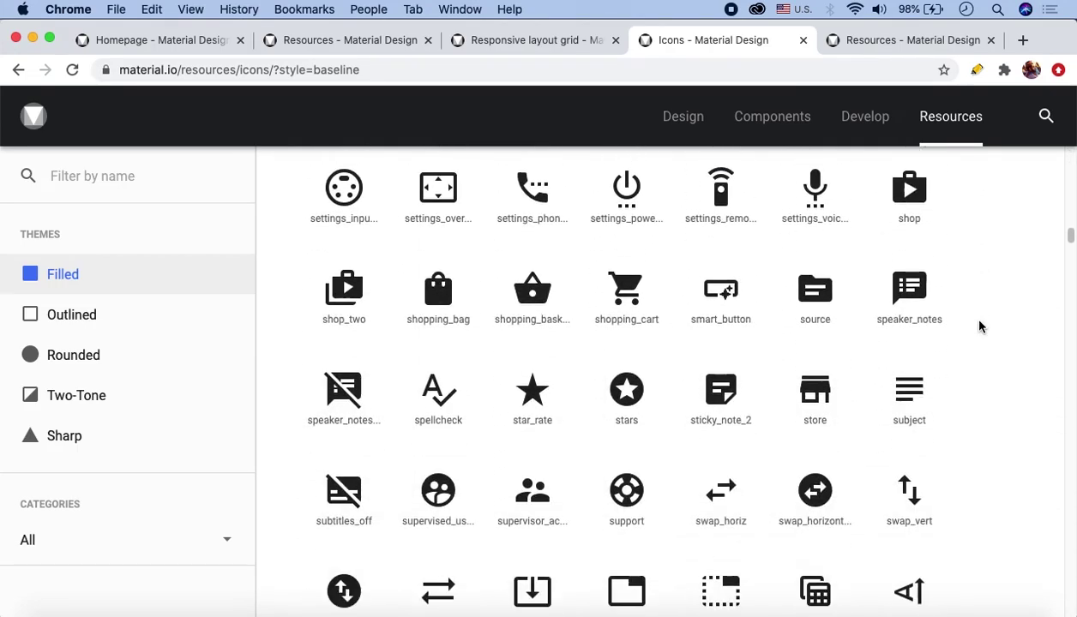
{"action": "scroll", "coordinate": [978, 326], "scroll_direction": "up", "scroll_amount": 10}
{"action": "scroll", "coordinate": [978, 325], "scroll_direction": "up", "scroll_amount": 15}
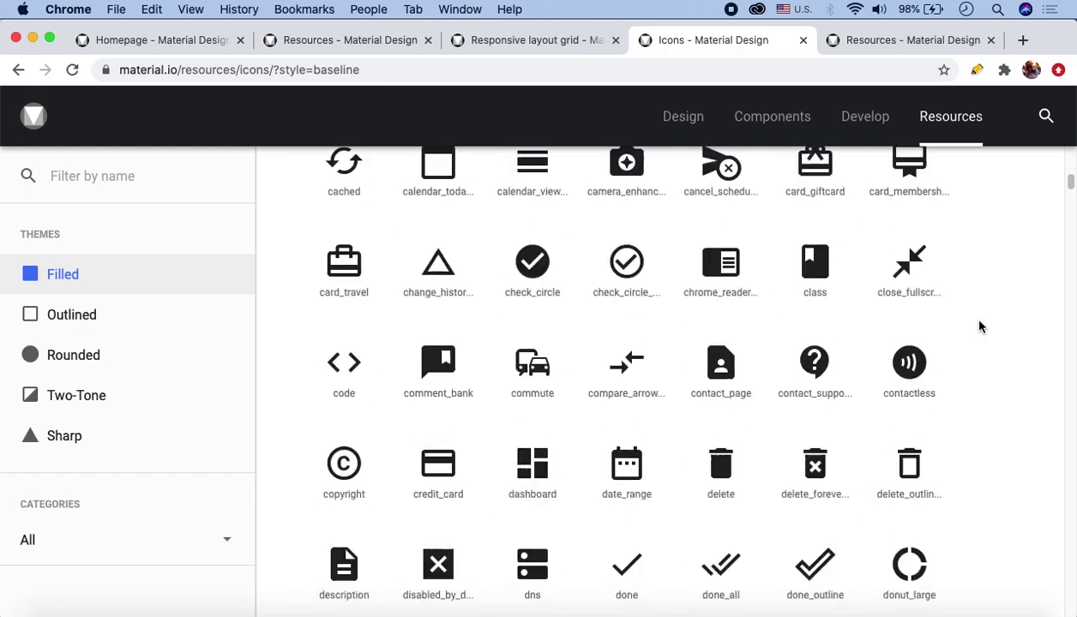
{"action": "left_click", "coordinate": [122, 176]}
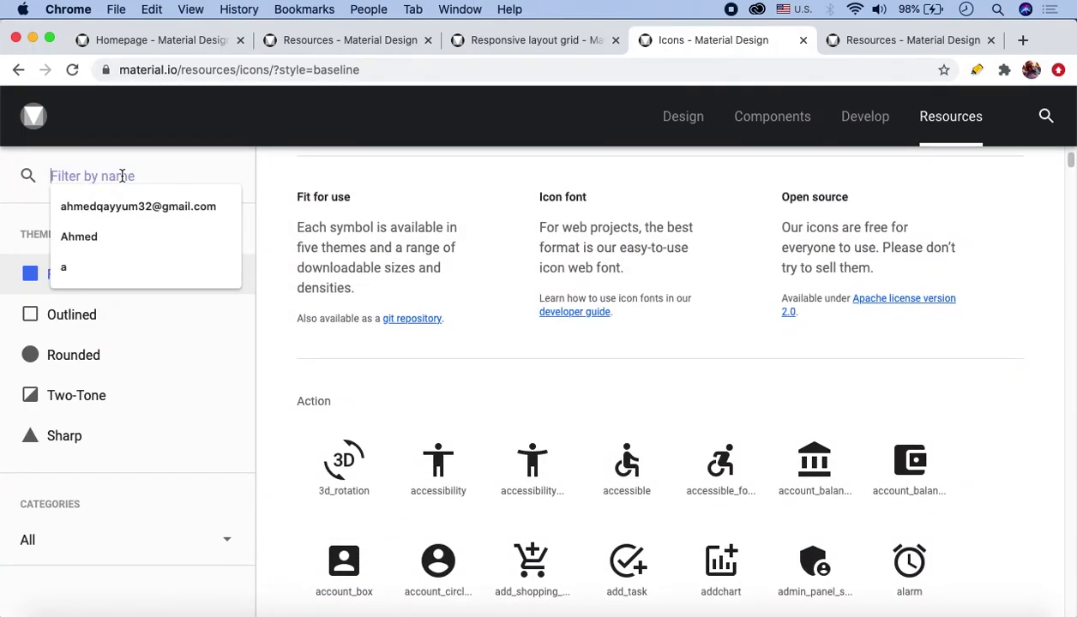
{"action": "type", "text": "profile"}
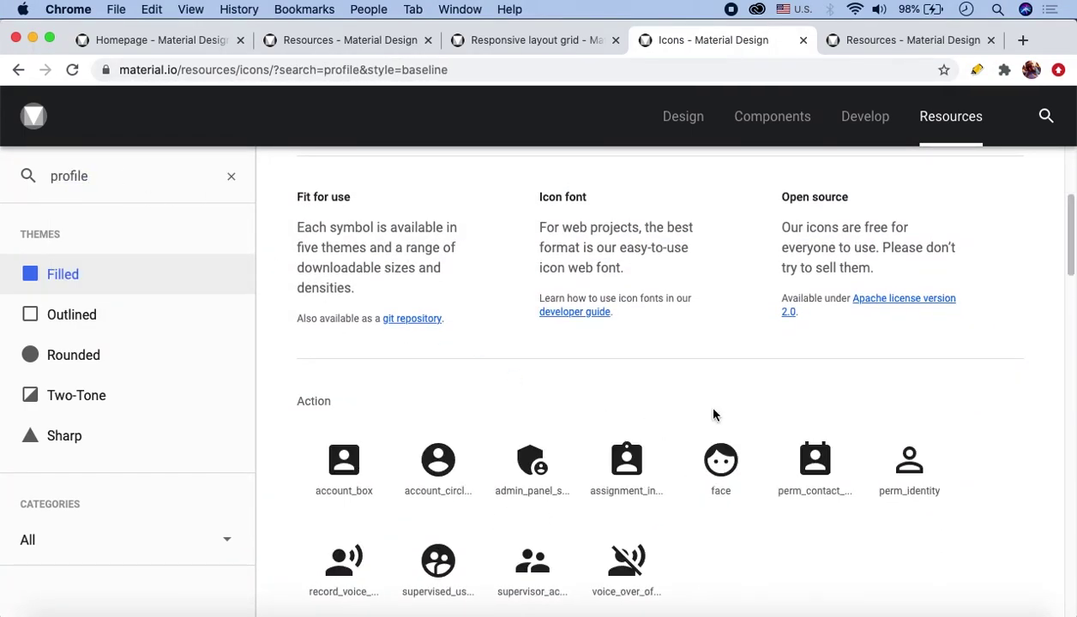
{"action": "scroll", "coordinate": [990, 413], "scroll_direction": "down", "scroll_amount": 3}
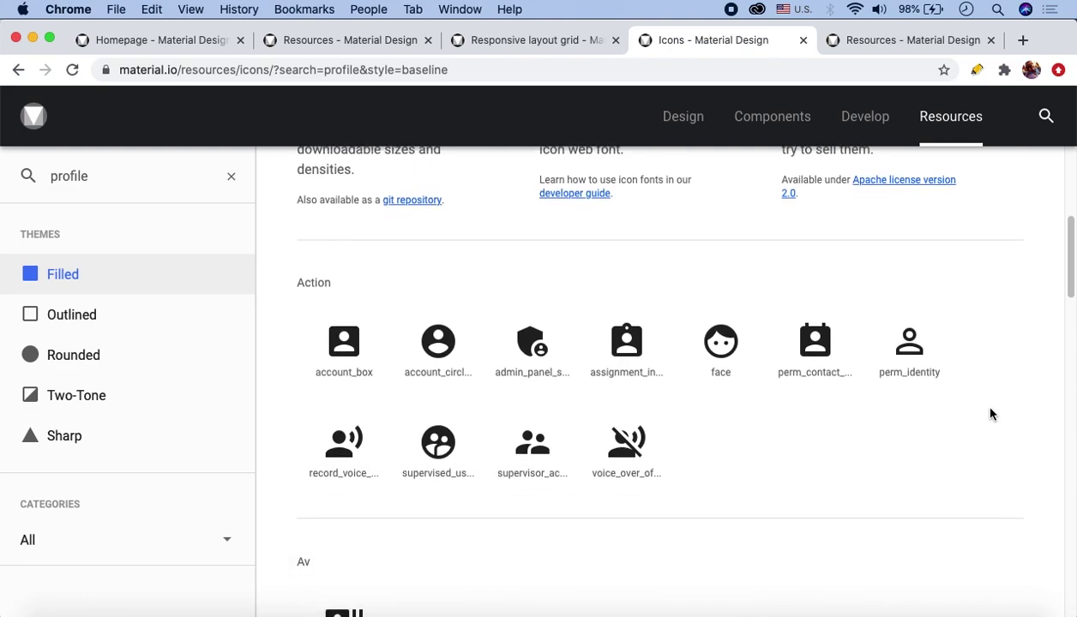
{"action": "scroll", "coordinate": [989, 413], "scroll_direction": "down", "scroll_amount": 8}
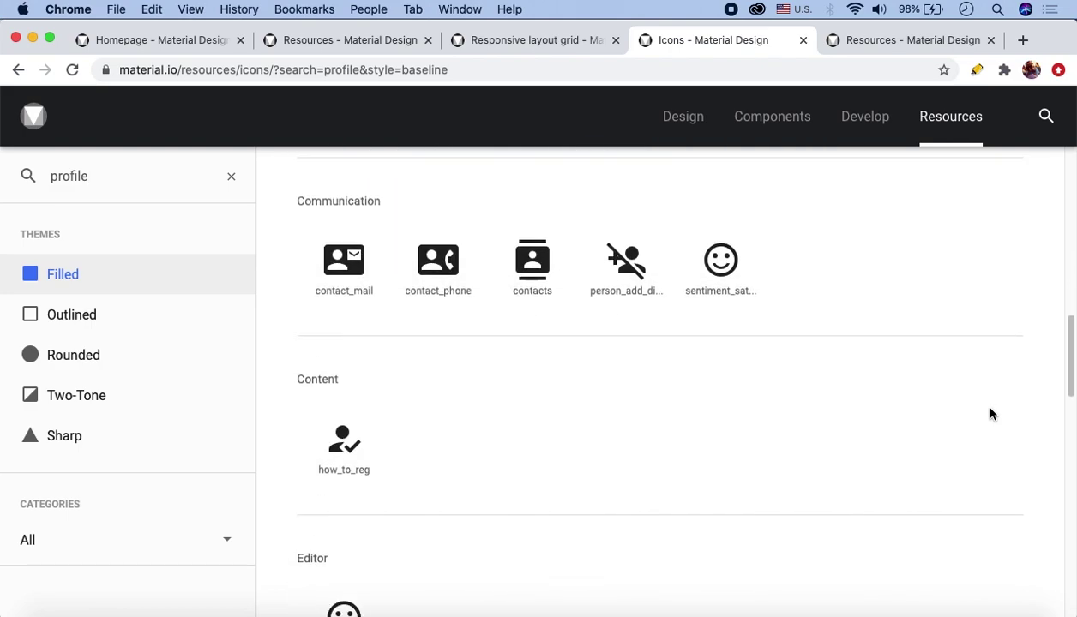
{"action": "scroll", "coordinate": [945, 304], "scroll_direction": "up", "scroll_amount": 9}
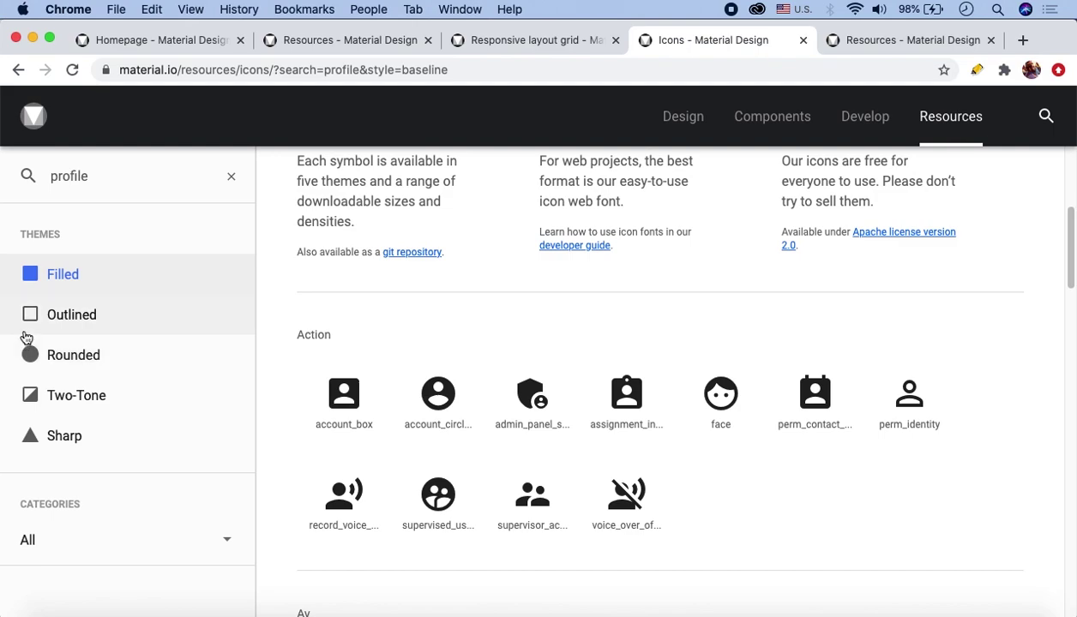
{"action": "scroll", "coordinate": [942, 397], "scroll_direction": "down", "scroll_amount": 20}
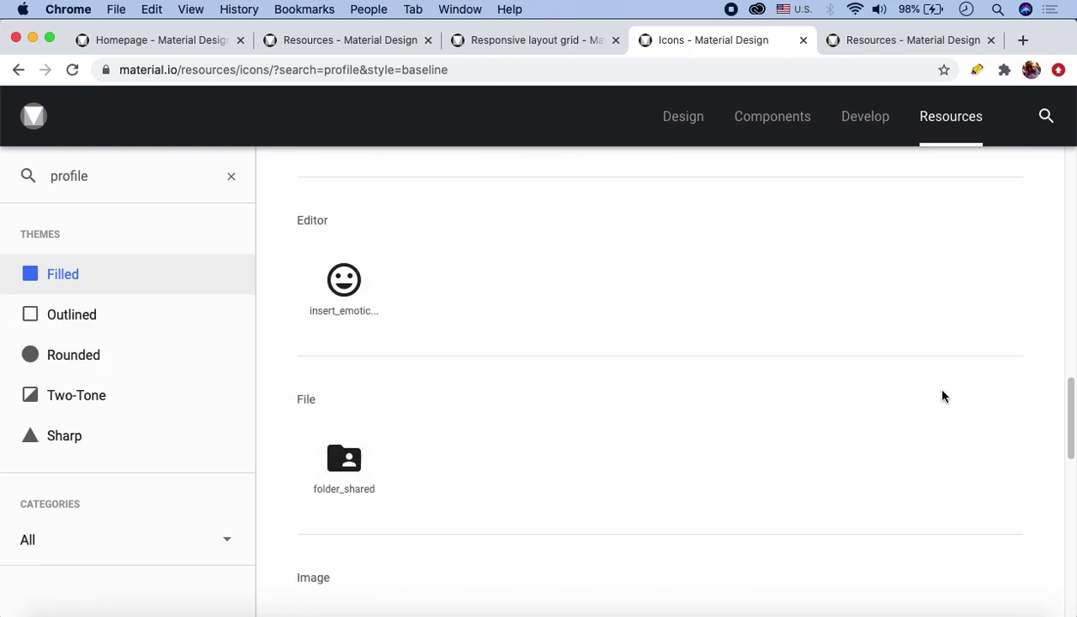
{"action": "scroll", "coordinate": [943, 397], "scroll_direction": "down", "scroll_amount": 8}
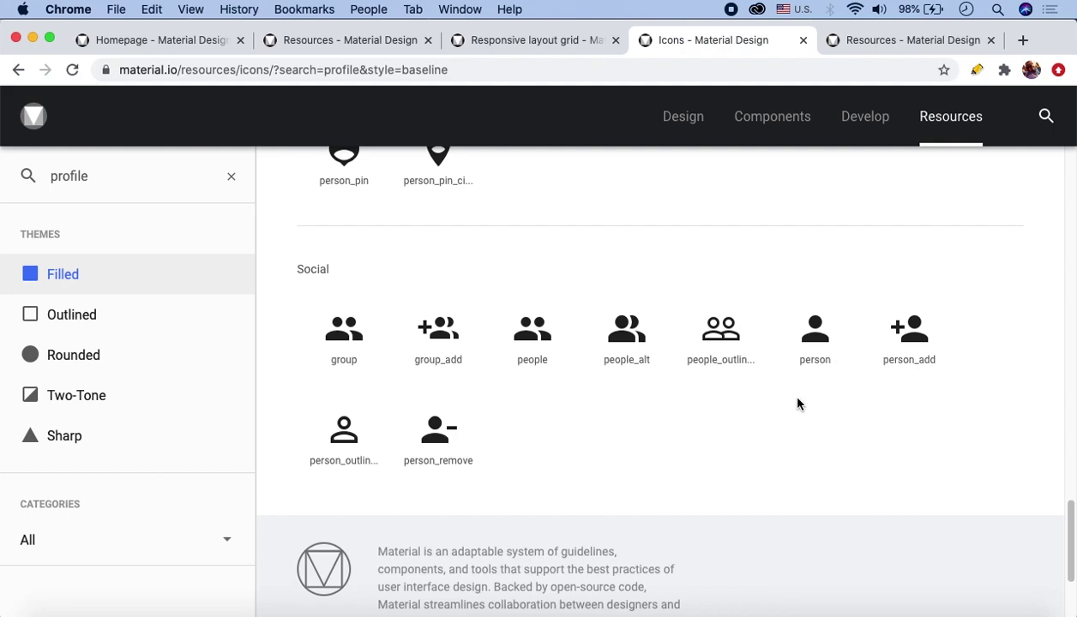
{"action": "left_click", "coordinate": [816, 342]}
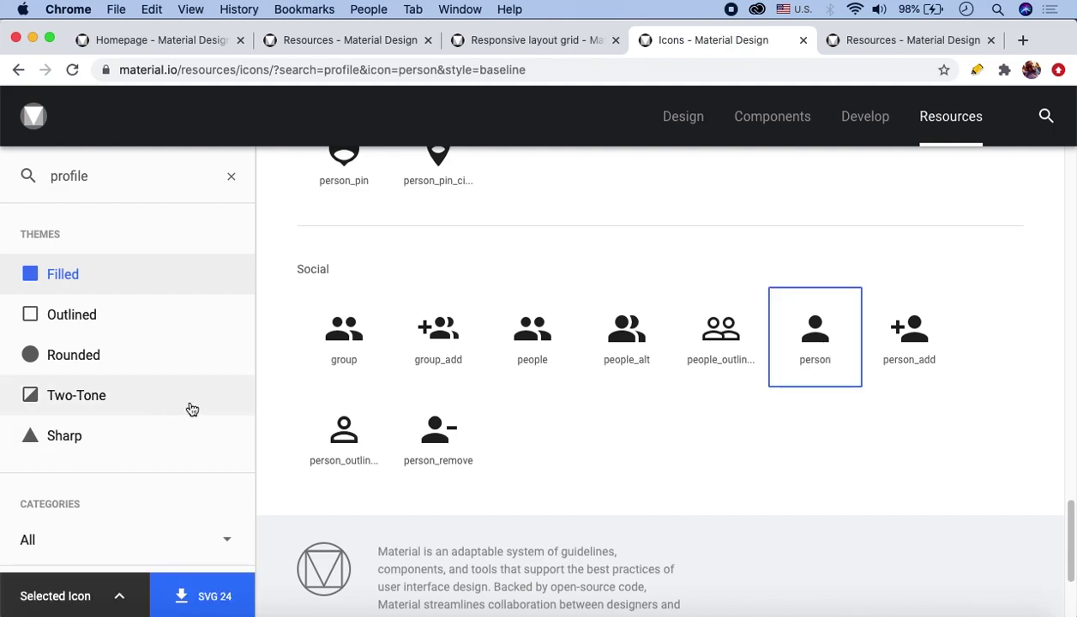
Step: Download the person icon as SVG 24 into a new Desktop folder named Icons and show person-24px.svg in Finder
{"action": "left_click", "coordinate": [222, 604]}
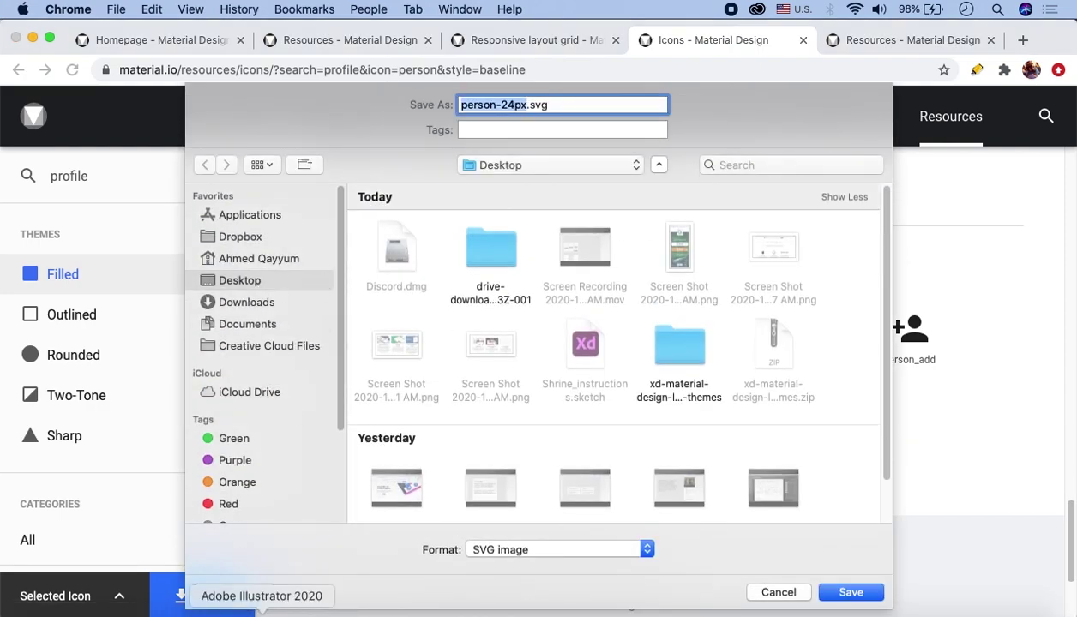
{"action": "left_click", "coordinate": [230, 591]}
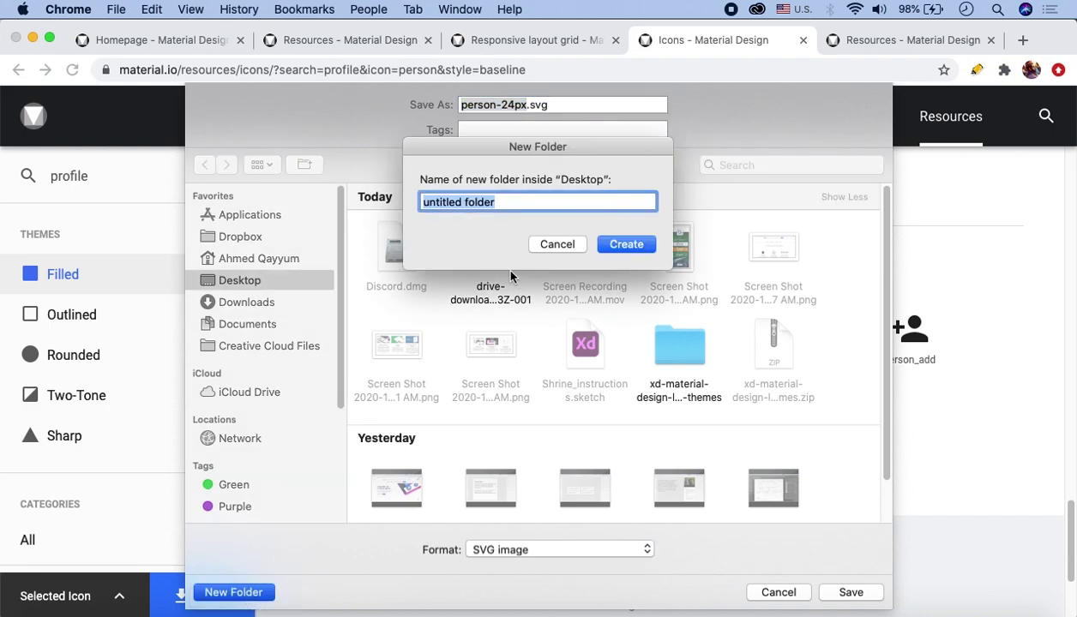
{"action": "type", "text": "Icons"}
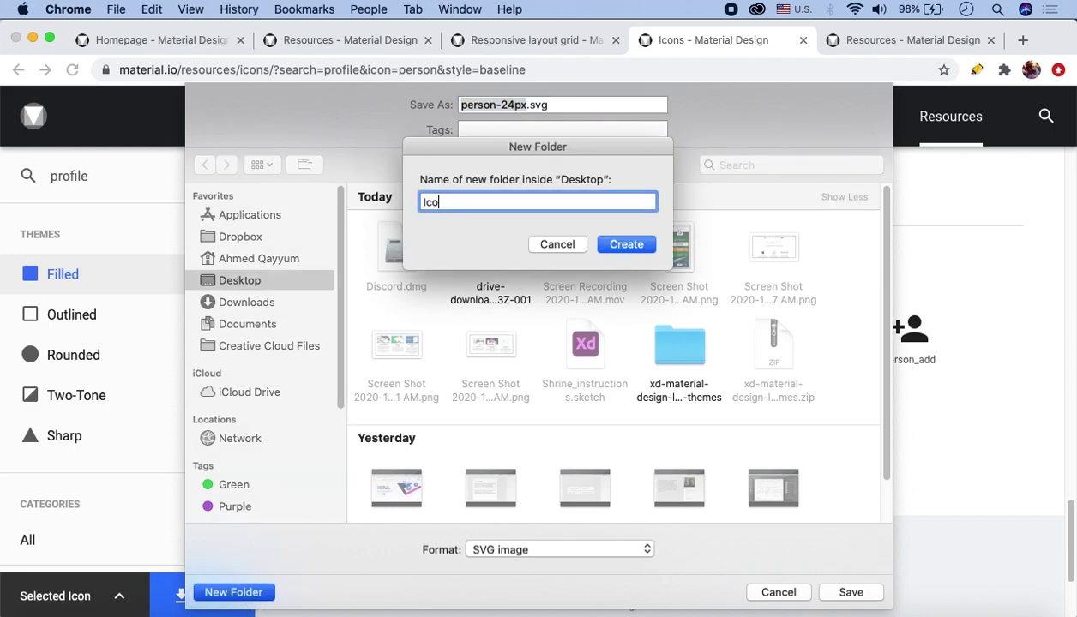
{"action": "key", "text": "Return"}
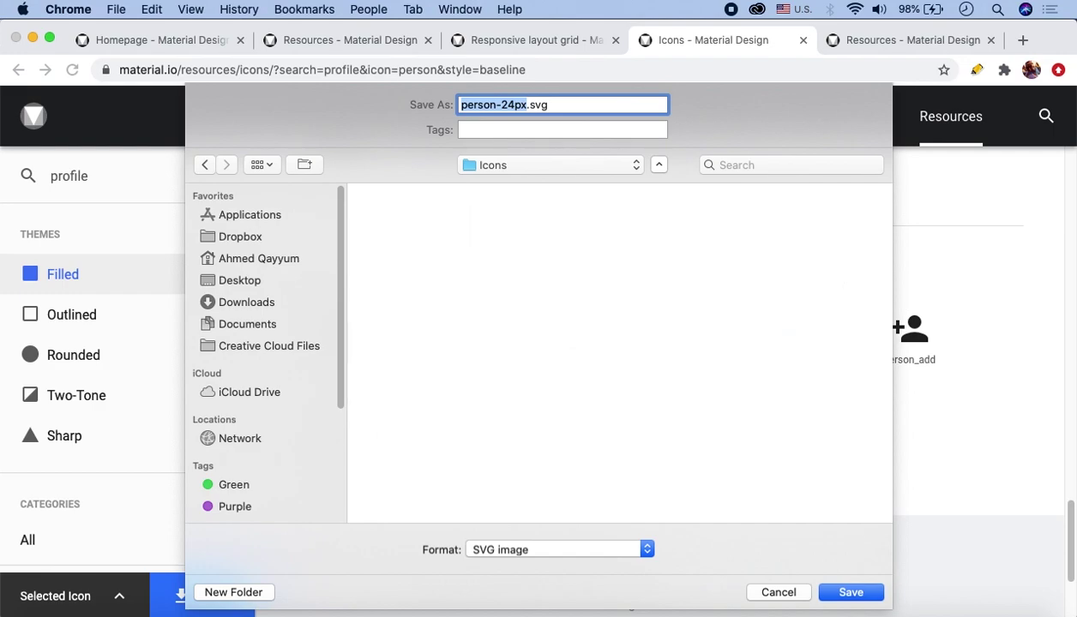
{"action": "key", "text": "Return"}
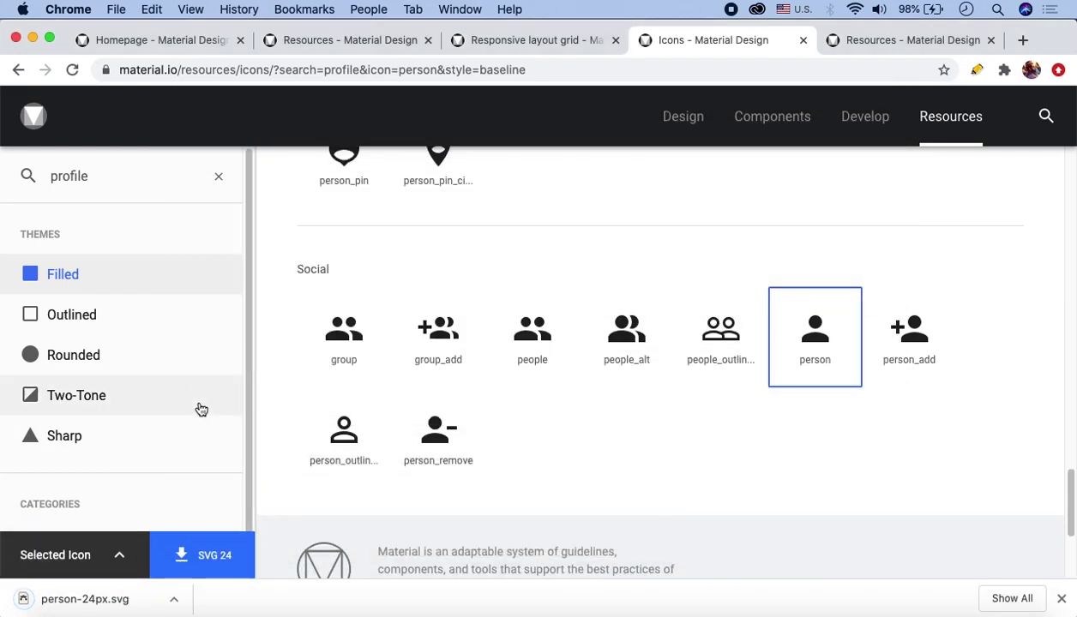
{"action": "left_click", "coordinate": [176, 599]}
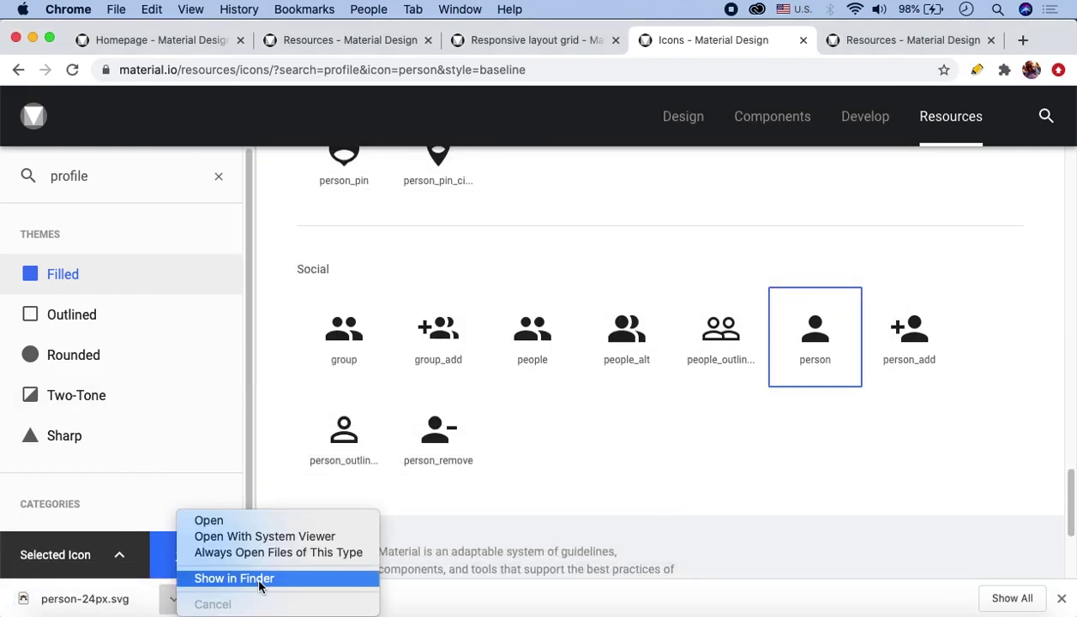
{"action": "left_click", "coordinate": [260, 581]}
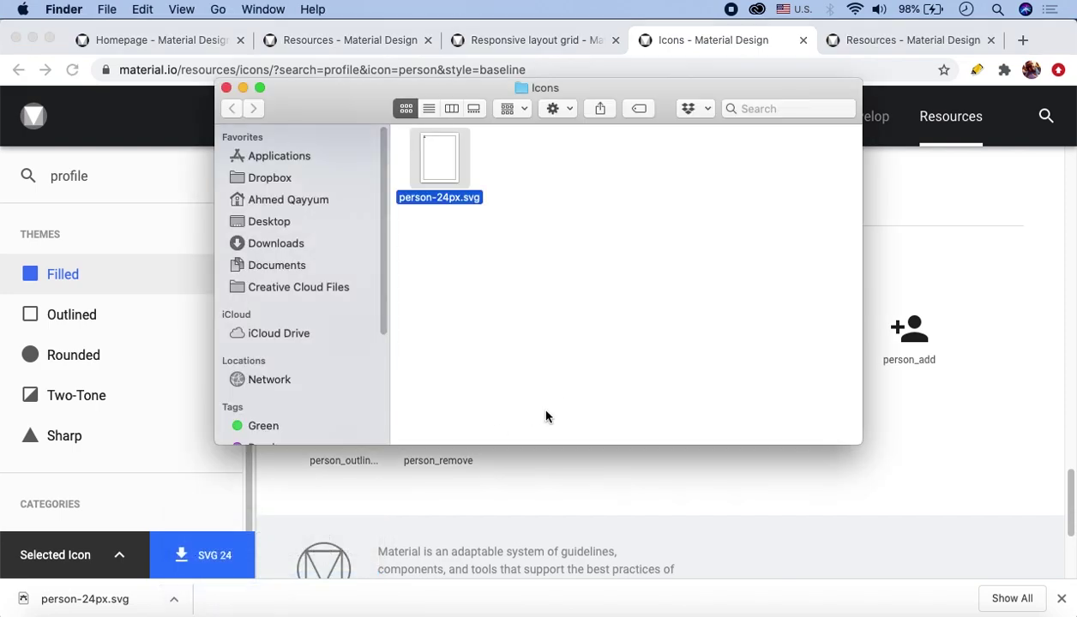
Step: Switch to XD and import person-24px.svg from the Icons folder onto the empty canvas beside the Step 2 artboard
{"action": "left_click", "coordinate": [385, 611]}
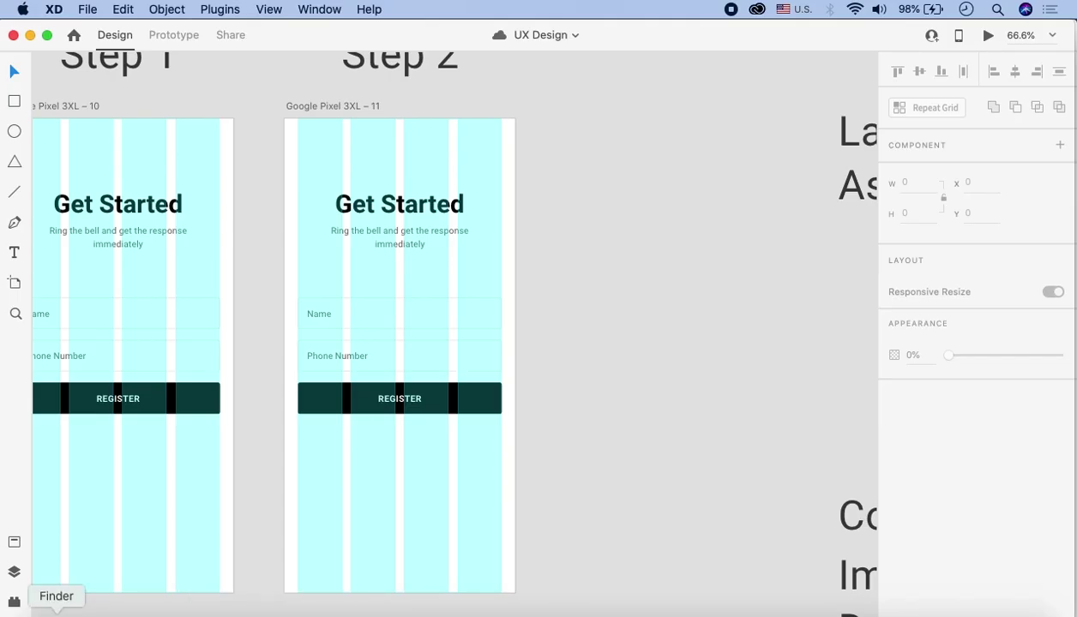
{"action": "left_click", "coordinate": [57, 610]}
{"action": "left_click_drag", "start_coordinate": [447, 201], "coordinate": [612, 518]}
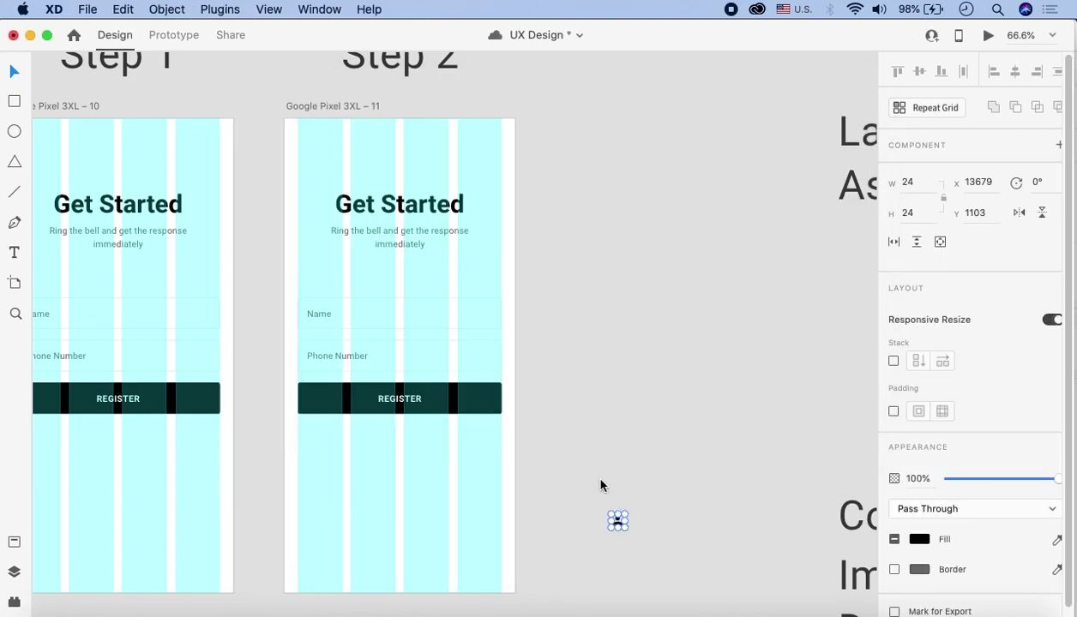
{"action": "left_click", "coordinate": [600, 485]}
{"action": "scroll", "coordinate": [646, 558], "scroll_direction": "up", "scroll_amount": 3}
{"action": "scroll", "coordinate": [647, 558], "scroll_direction": "up", "scroll_amount": 5}
Step: Place the person icon at the start of the Step 2 Name field and shift the Name label beside it at X 76
{"action": "left_click", "coordinate": [536, 444]}
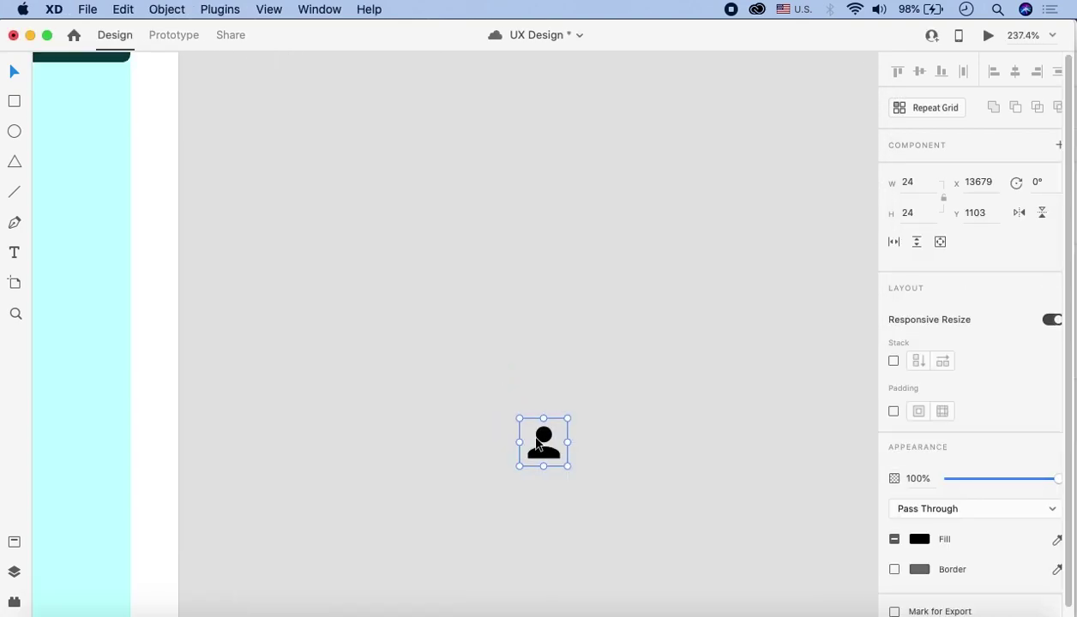
{"action": "scroll", "coordinate": [483, 418], "scroll_direction": "up", "scroll_amount": 10}
{"action": "left_click_drag", "start_coordinate": [553, 460], "coordinate": [366, 363]}
{"action": "scroll", "coordinate": [308, 377], "scroll_direction": "up", "scroll_amount": 3}
{"action": "left_click", "coordinate": [390, 363], "text": "shift"}
{"action": "scroll", "coordinate": [390, 364], "scroll_direction": "down", "scroll_amount": 3}
{"action": "scroll", "coordinate": [342, 368], "scroll_direction": "right", "scroll_amount": 2}
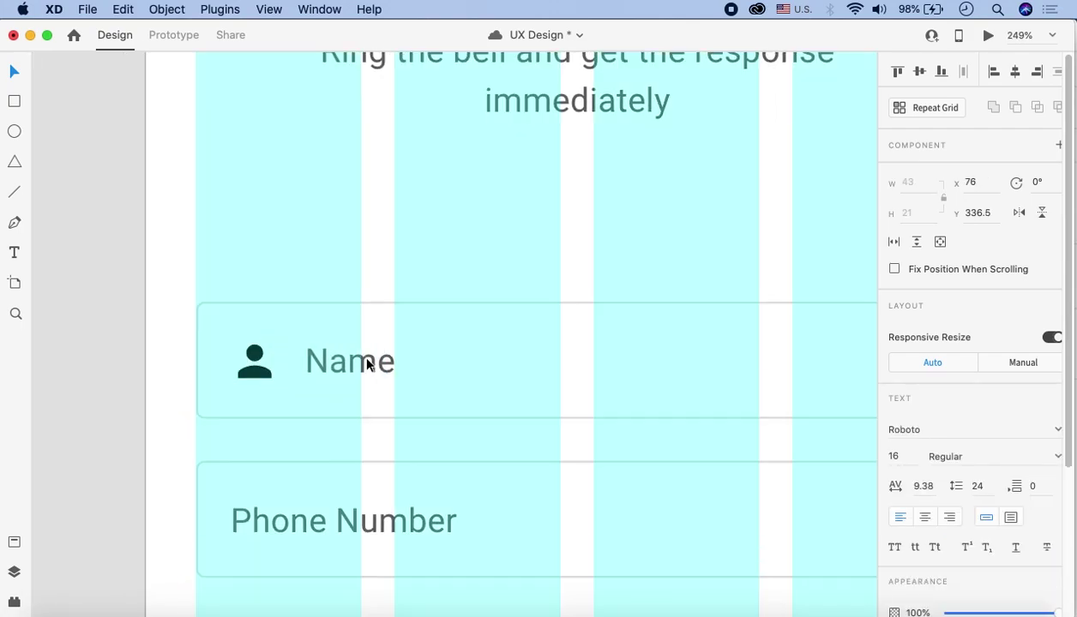
{"action": "left_click", "coordinate": [115, 267]}
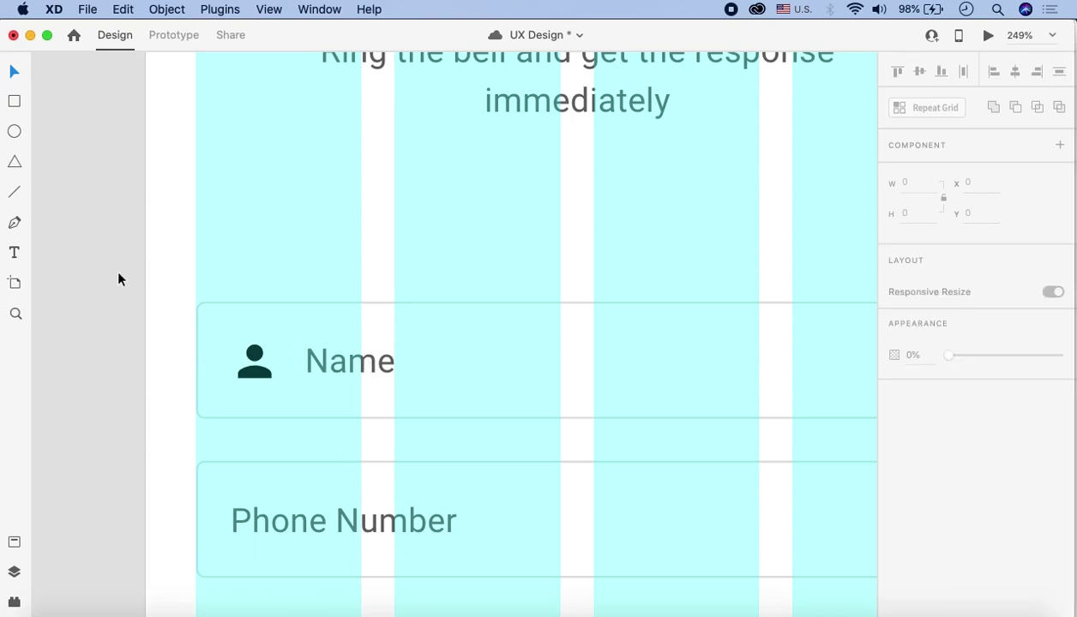
Step: Shift the Phone Number label over to line up with the Name label, at about X 76
{"action": "scroll", "coordinate": [466, 388], "scroll_direction": "down", "scroll_amount": 3}
{"action": "scroll", "coordinate": [466, 388], "scroll_direction": "left", "scroll_amount": 1}
{"action": "left_click_drag", "start_coordinate": [295, 469], "coordinate": [361, 471]}
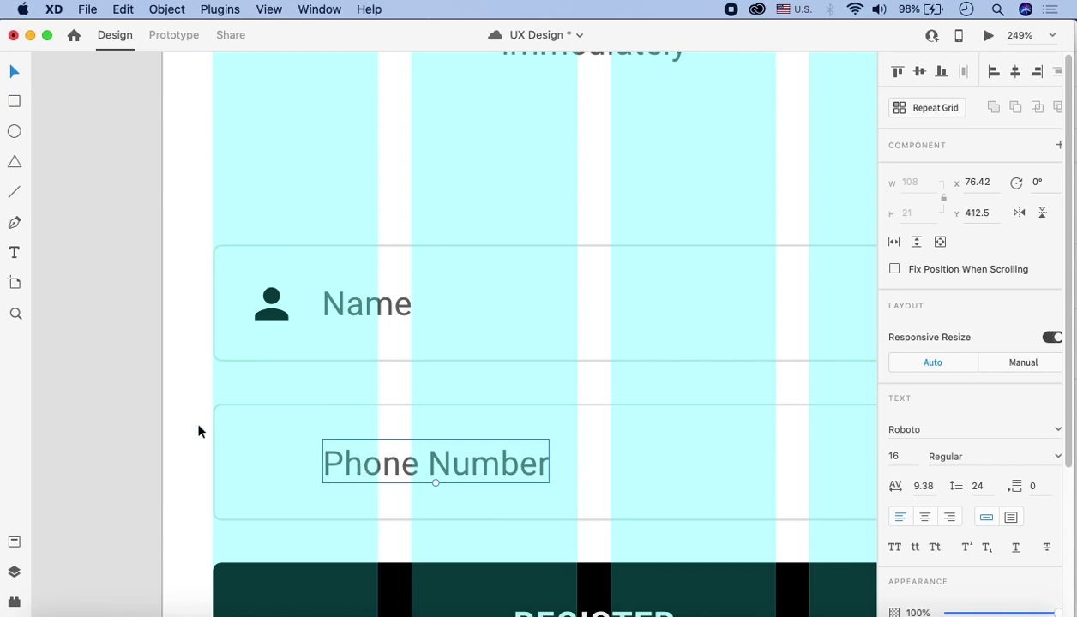
{"action": "left_click", "coordinate": [192, 339]}
Step: Switch to Chrome, filter the Material icons by "phone" and select phone_enabled in the Communication category
{"action": "left_click", "coordinate": [343, 610]}
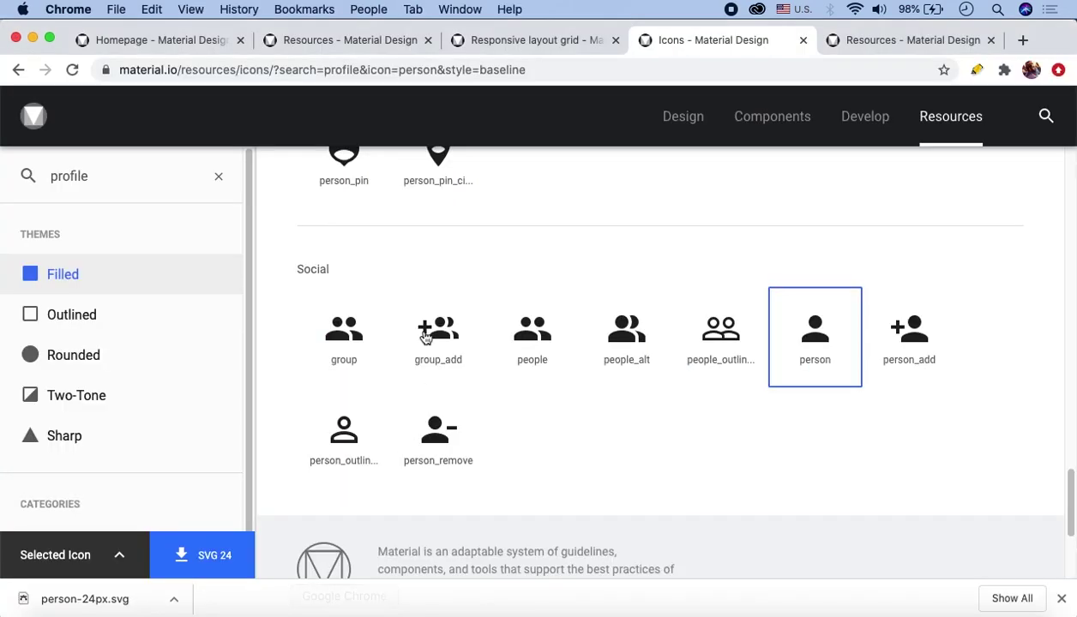
{"action": "double_click", "coordinate": [111, 170]}
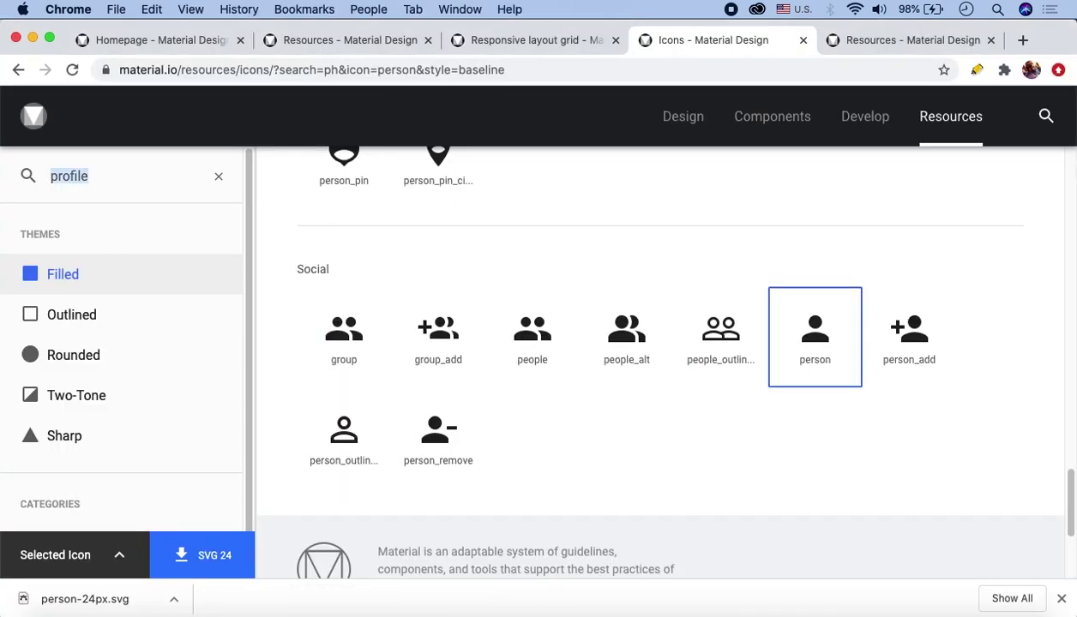
{"action": "type", "text": "phone"}
{"action": "scroll", "coordinate": [894, 363], "scroll_direction": "up", "scroll_amount": 10}
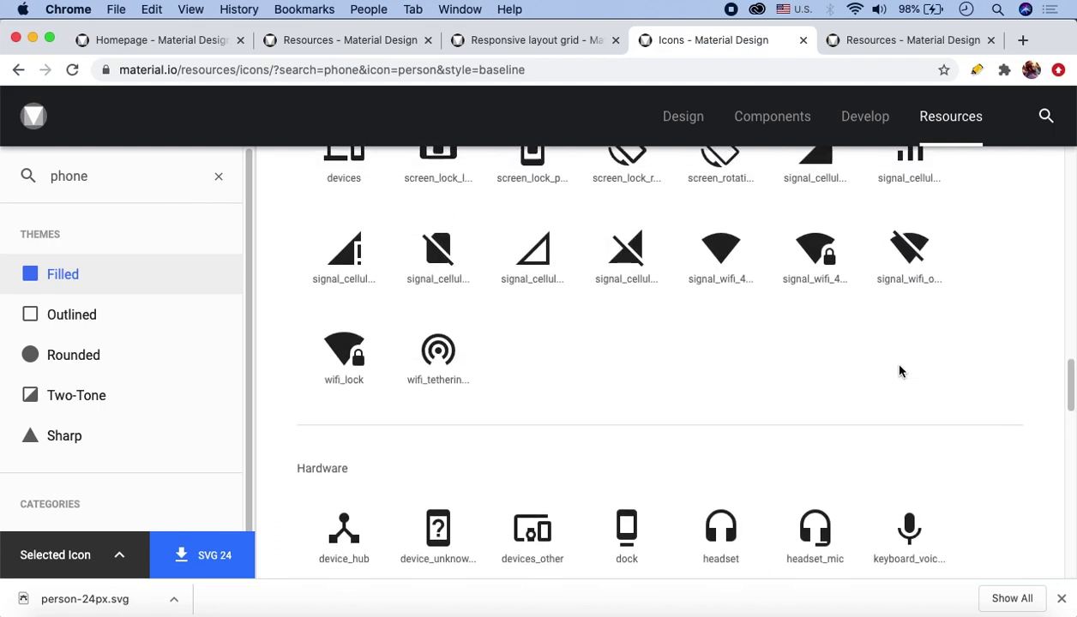
{"action": "scroll", "coordinate": [851, 343], "scroll_direction": "up", "scroll_amount": 5}
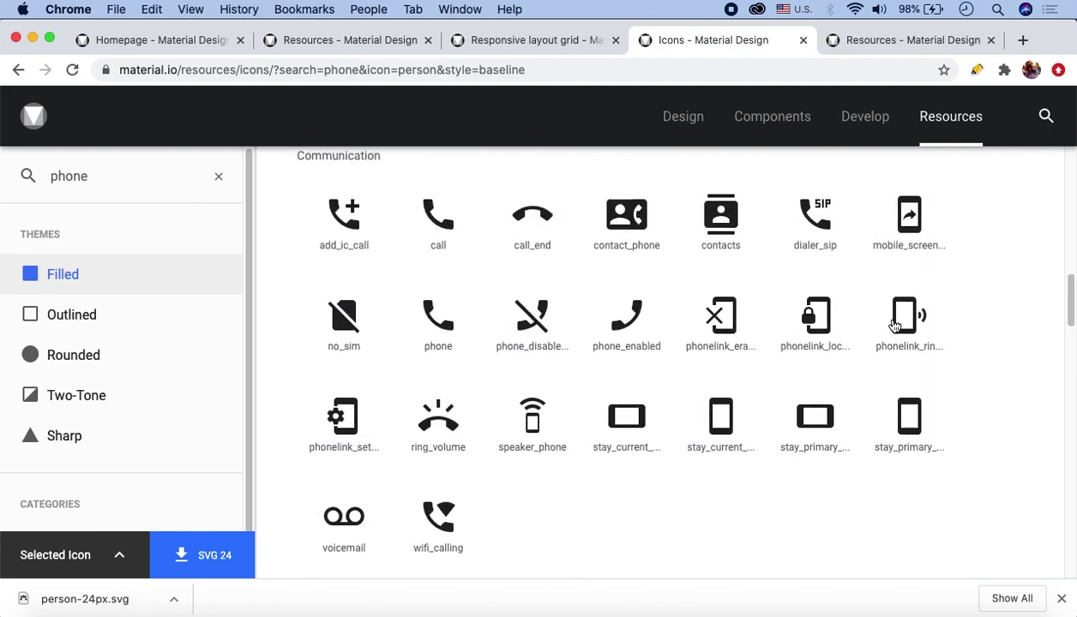
{"action": "scroll", "coordinate": [782, 379], "scroll_direction": "up", "scroll_amount": 1}
{"action": "scroll", "coordinate": [669, 433], "scroll_direction": "down", "scroll_amount": 1}
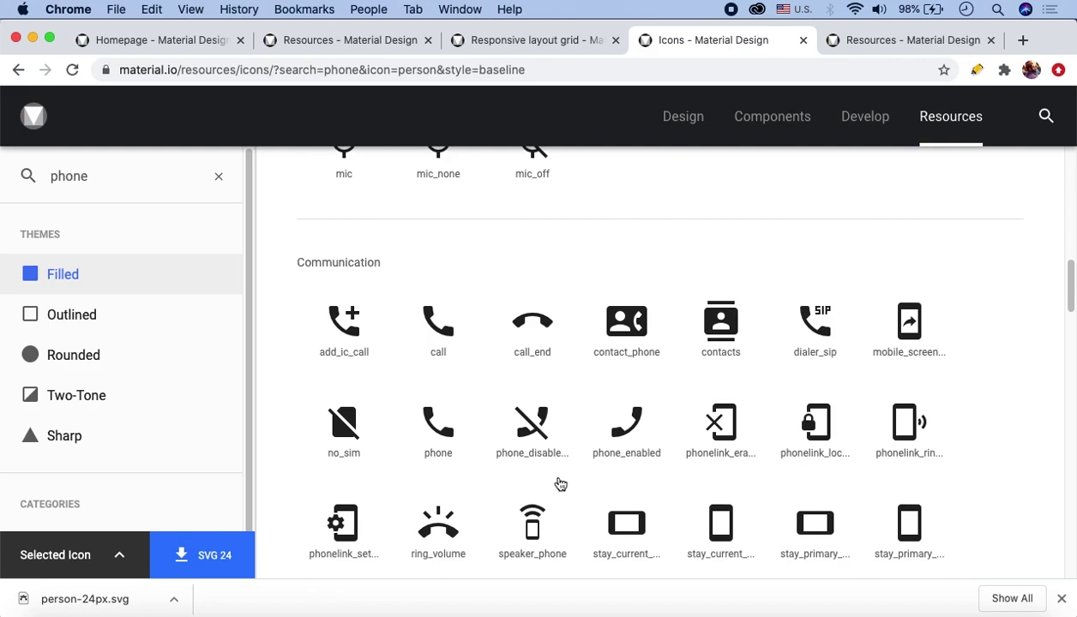
{"action": "left_click", "coordinate": [643, 434]}
Step: Download the phone_enabled icon as SVG 24 into the Icons folder and show the file in Finder
{"action": "left_click", "coordinate": [224, 556]}
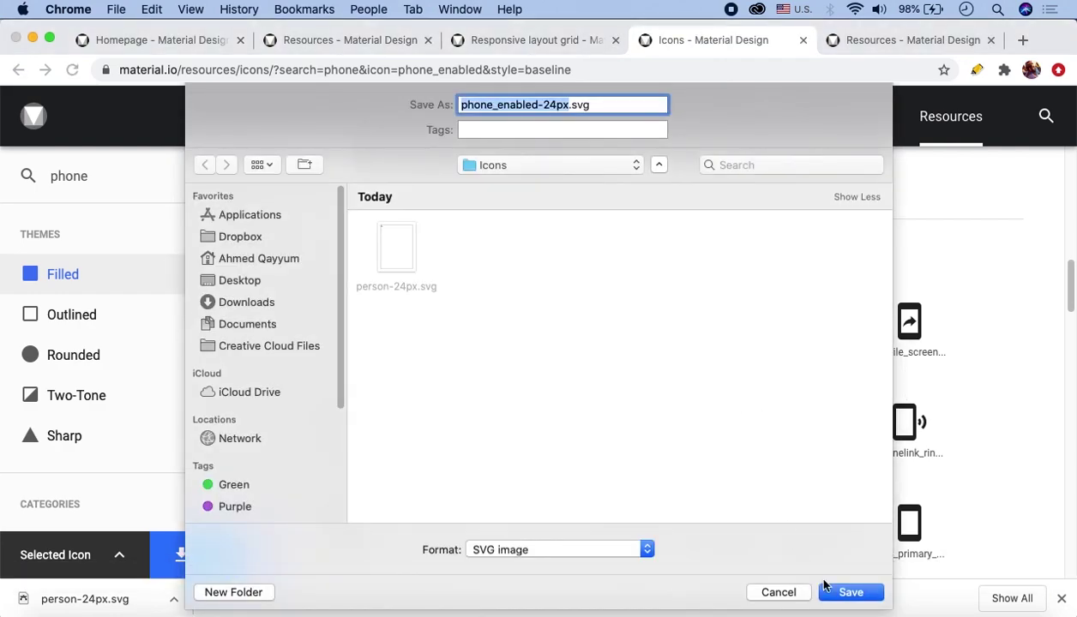
{"action": "left_click", "coordinate": [836, 591]}
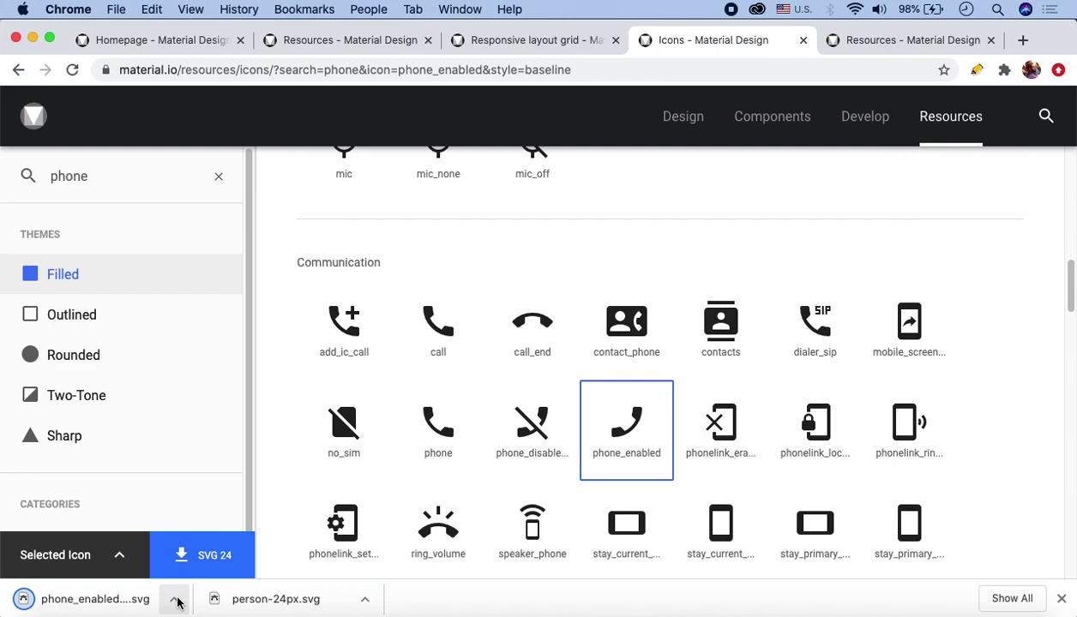
{"action": "left_click", "coordinate": [172, 600]}
{"action": "left_click", "coordinate": [233, 578]}
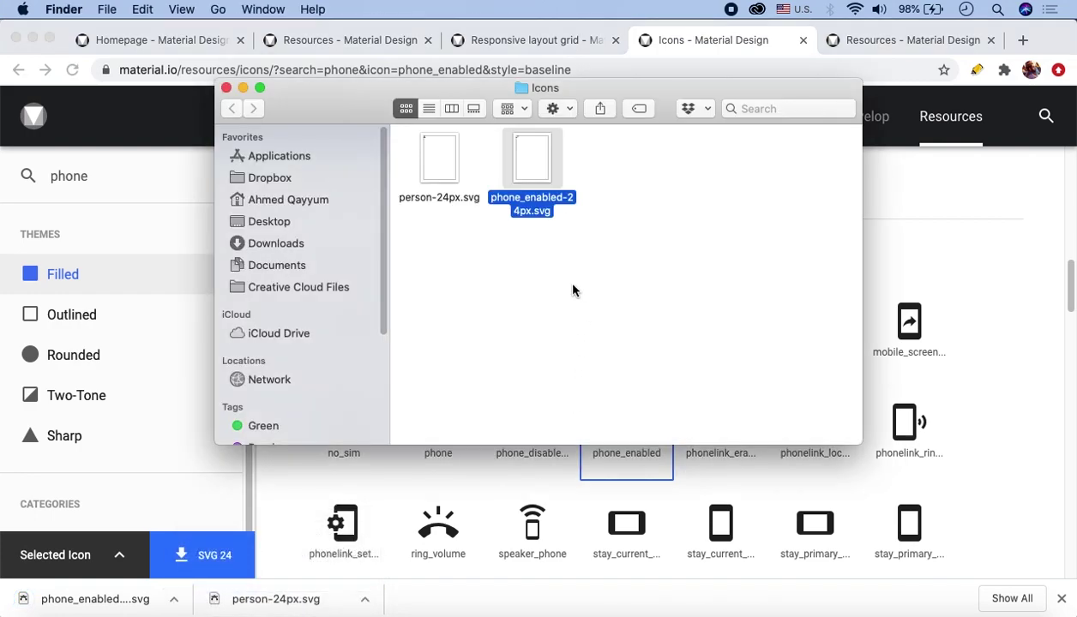
Step: Switch to XD and import phone_enabled-24px.svg into the Phone Number field, before its label
{"action": "left_click", "coordinate": [379, 613]}
{"action": "left_click", "coordinate": [57, 613]}
{"action": "left_click_drag", "start_coordinate": [532, 163], "coordinate": [285, 457]}
{"action": "left_click", "coordinate": [329, 374]}
{"action": "scroll", "coordinate": [369, 385], "scroll_direction": "down", "scroll_amount": 6}
{"action": "scroll", "coordinate": [621, 392], "scroll_direction": "up", "scroll_amount": 1}
Step: Examine the Step 2 fields and their icons with and without the layout grid, and the Layout Grids and Assets notes beside the artboard
{"action": "key", "text": "super+shift+apostrophe"}
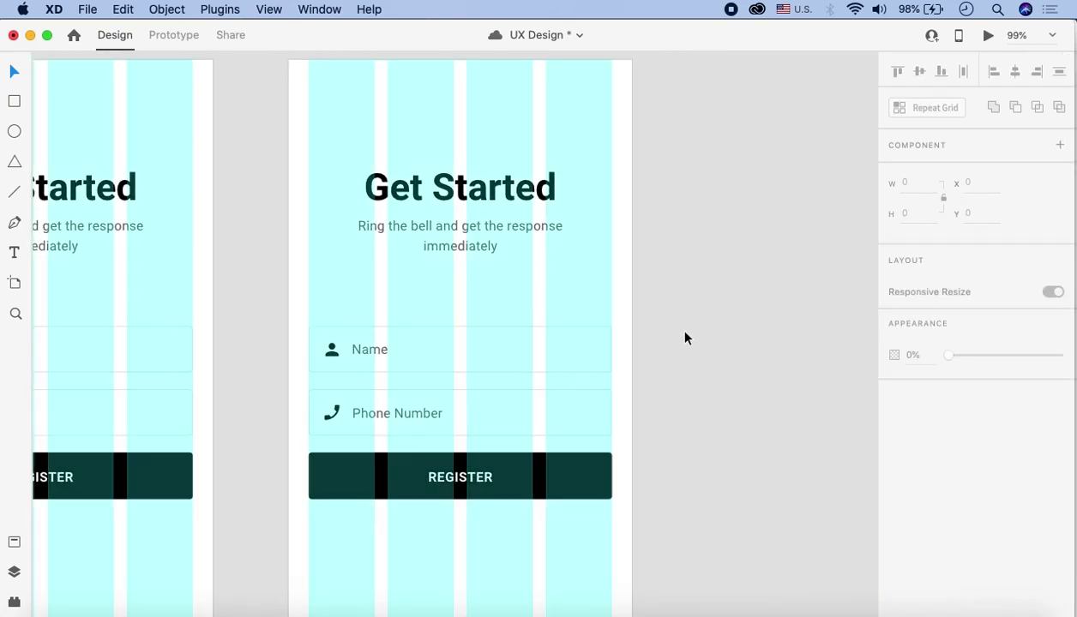
{"action": "scroll", "coordinate": [685, 338], "scroll_direction": "right", "scroll_amount": 10}
{"action": "scroll", "coordinate": [685, 337], "scroll_direction": "right", "scroll_amount": 3}
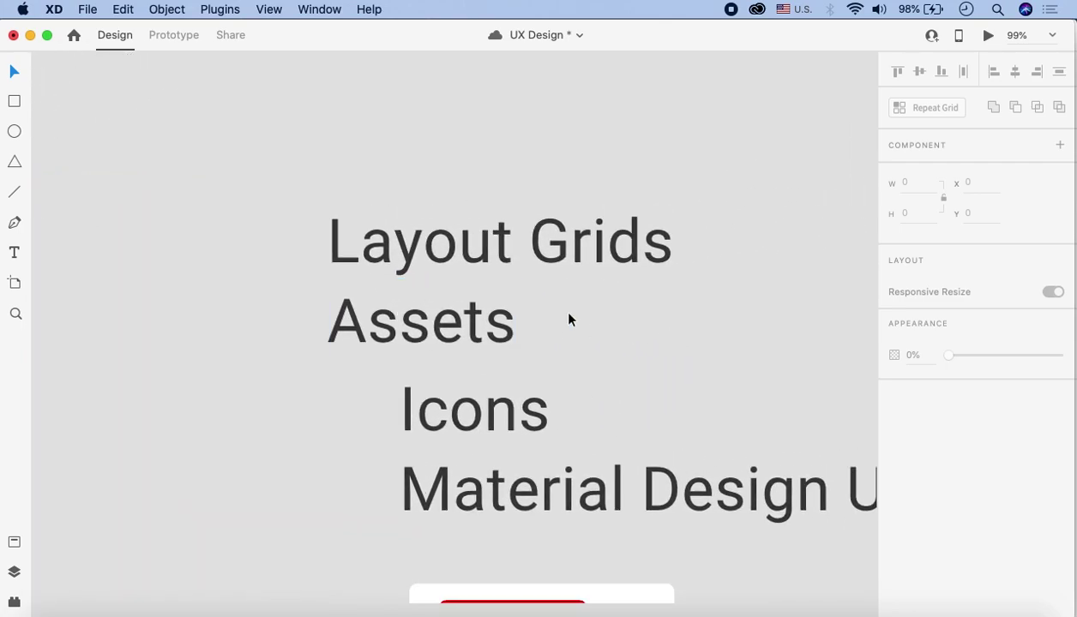
{"action": "scroll", "coordinate": [569, 319], "scroll_direction": "left", "scroll_amount": 5}
{"action": "scroll", "coordinate": [570, 319], "scroll_direction": "down", "scroll_amount": 2}
{"action": "scroll", "coordinate": [568, 319], "scroll_direction": "left", "scroll_amount": 10}
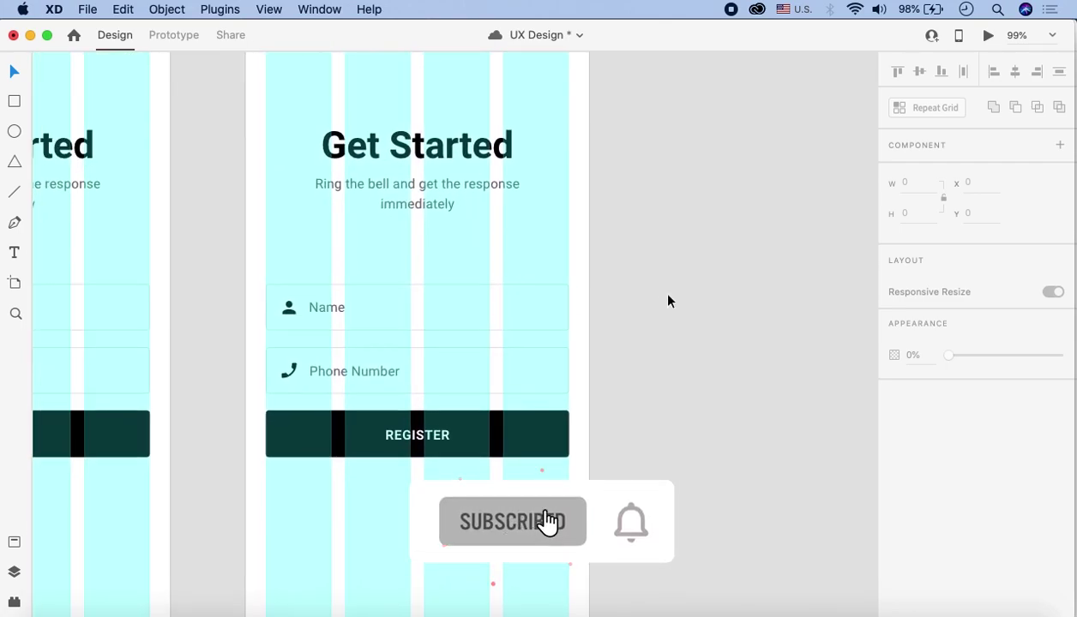
{"action": "scroll", "coordinate": [667, 300], "scroll_direction": "up", "scroll_amount": 2}
{"action": "scroll", "coordinate": [318, 334], "scroll_direction": "up", "scroll_amount": 5}
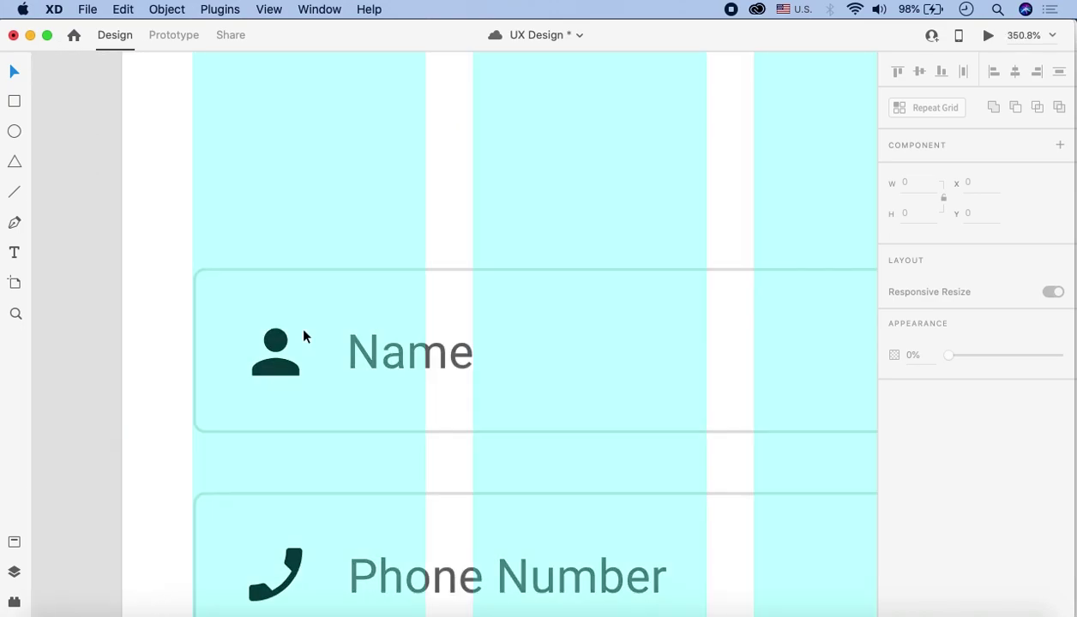
{"action": "scroll", "coordinate": [304, 336], "scroll_direction": "down", "scroll_amount": 10}
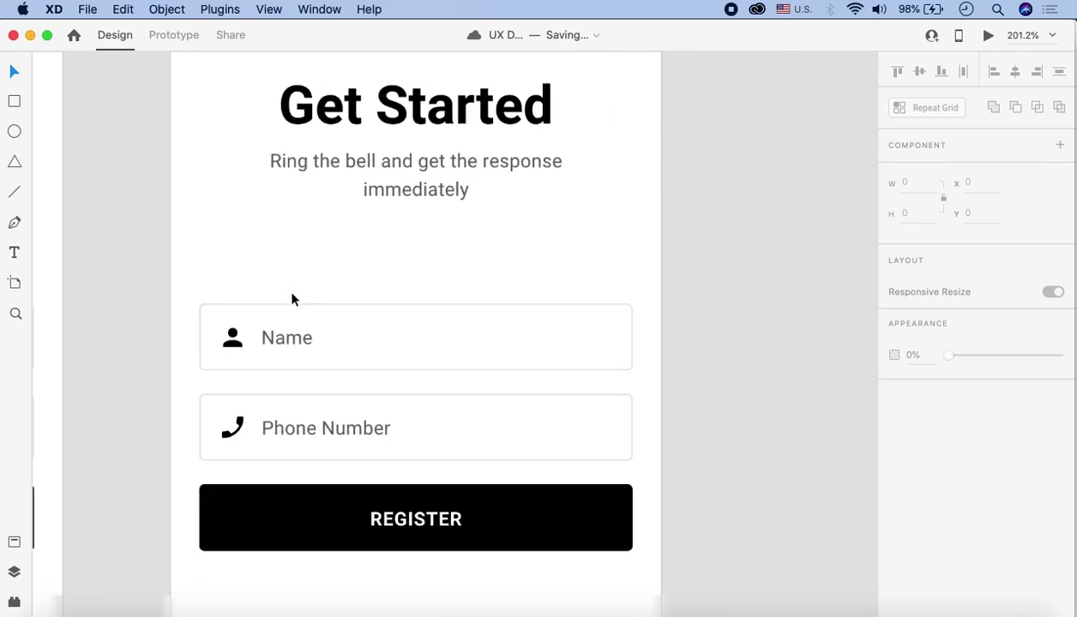
{"action": "scroll", "coordinate": [258, 277], "scroll_direction": "down", "scroll_amount": 2}
{"action": "scroll", "coordinate": [225, 301], "scroll_direction": "up", "scroll_amount": 3}
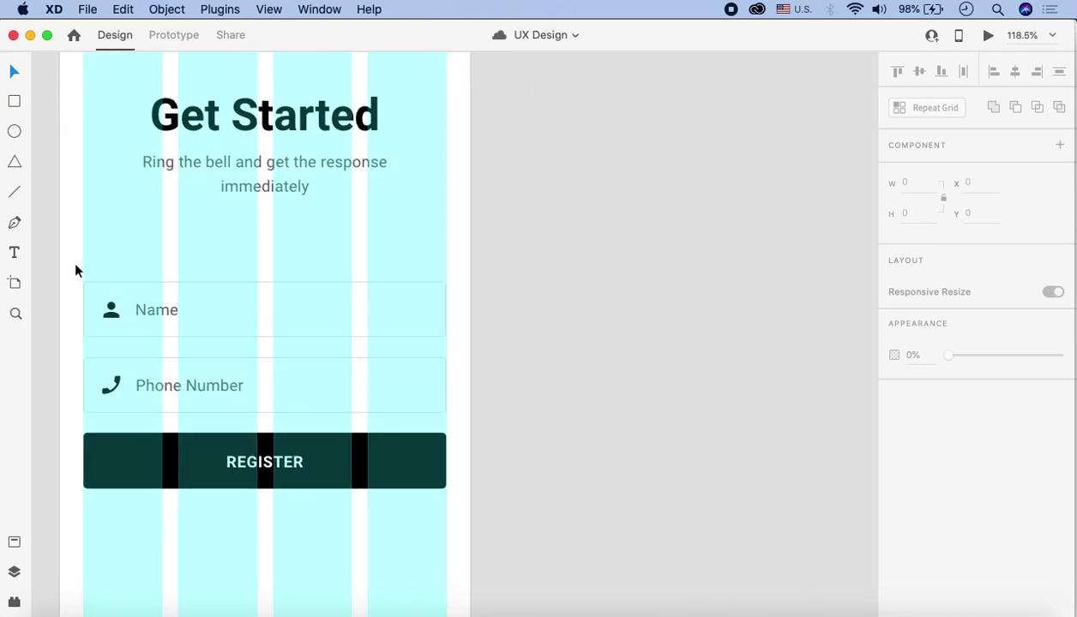
Step: Group the Name field's container, person icon and label on the Step 2 screen
{"action": "left_click_drag", "start_coordinate": [67, 258], "coordinate": [176, 349]}
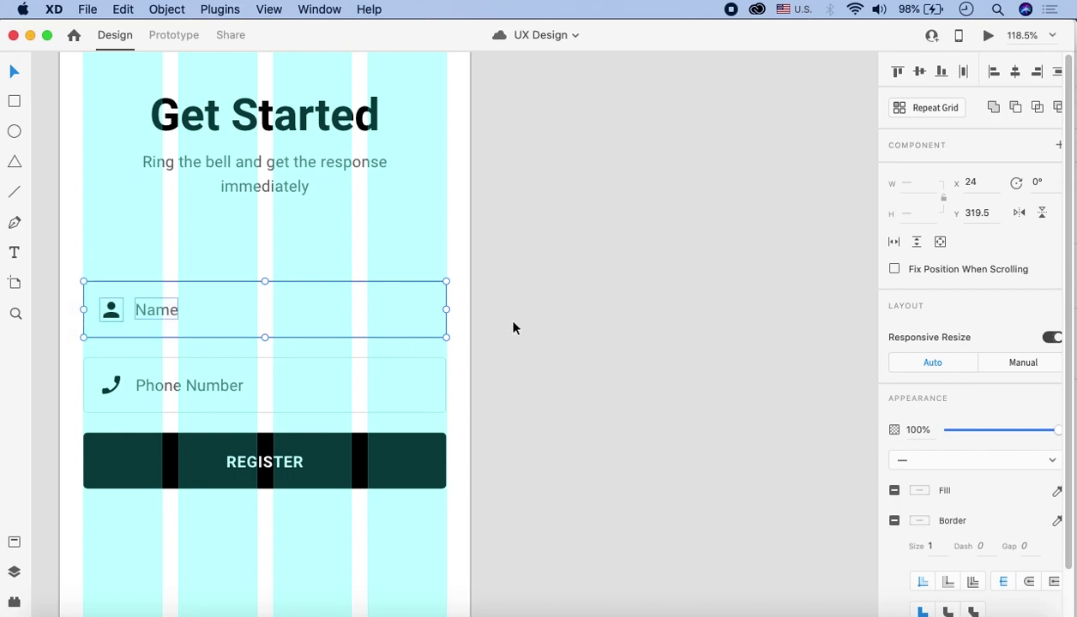
{"action": "scroll", "coordinate": [512, 326], "scroll_direction": "left", "scroll_amount": 4}
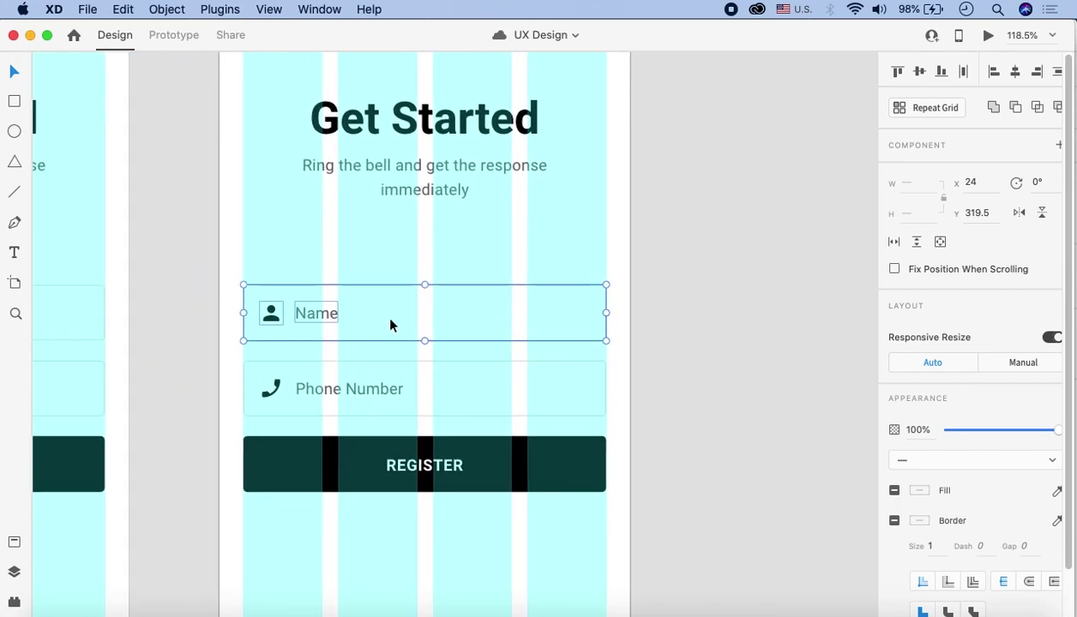
{"action": "right_click", "coordinate": [320, 314]}
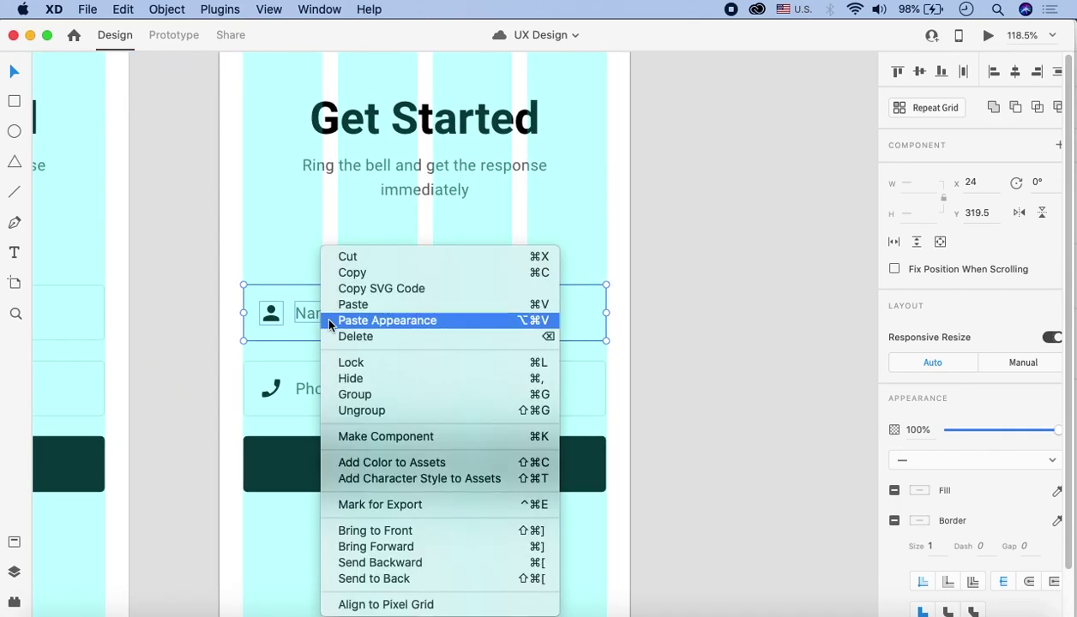
{"action": "left_click", "coordinate": [357, 394]}
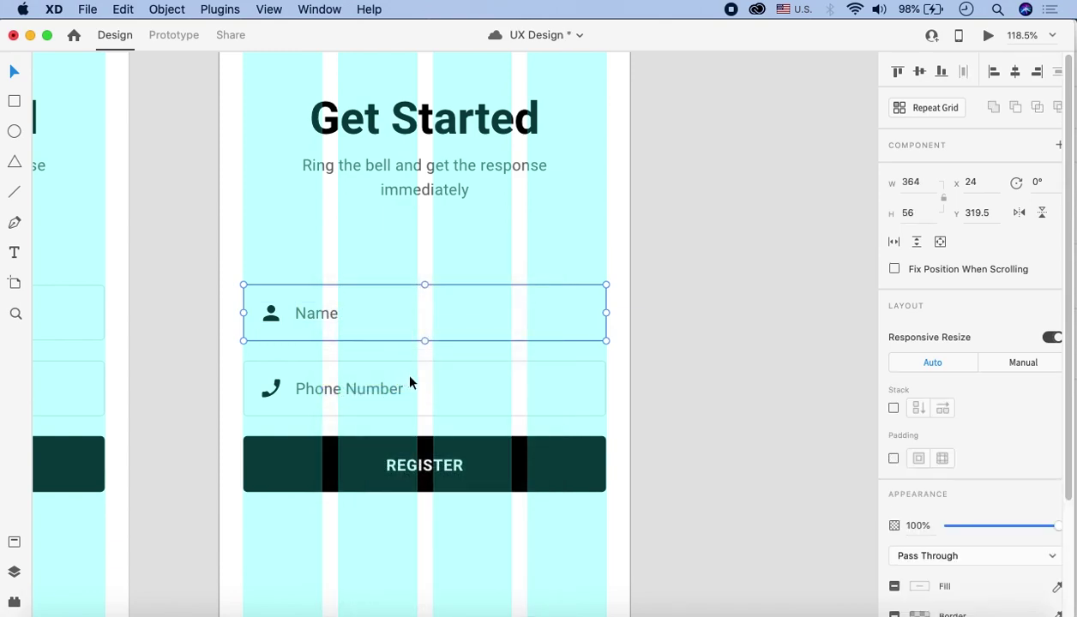
Step: Look over the document's assets, layers and plugins, return to the assets and save the document
{"action": "left_click", "coordinate": [15, 543]}
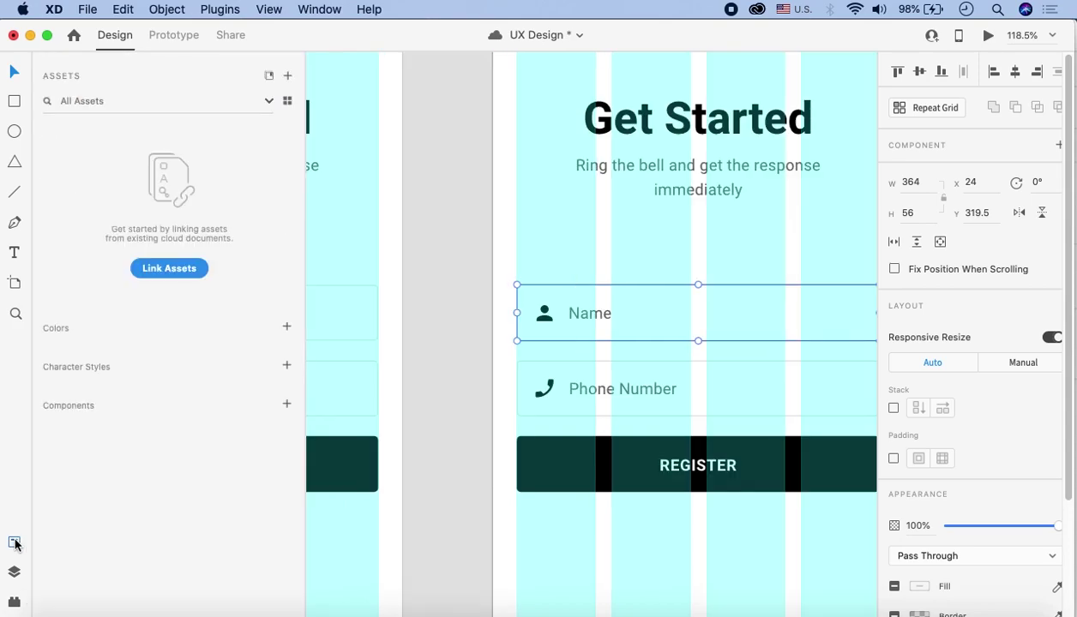
{"action": "left_click", "coordinate": [14, 577]}
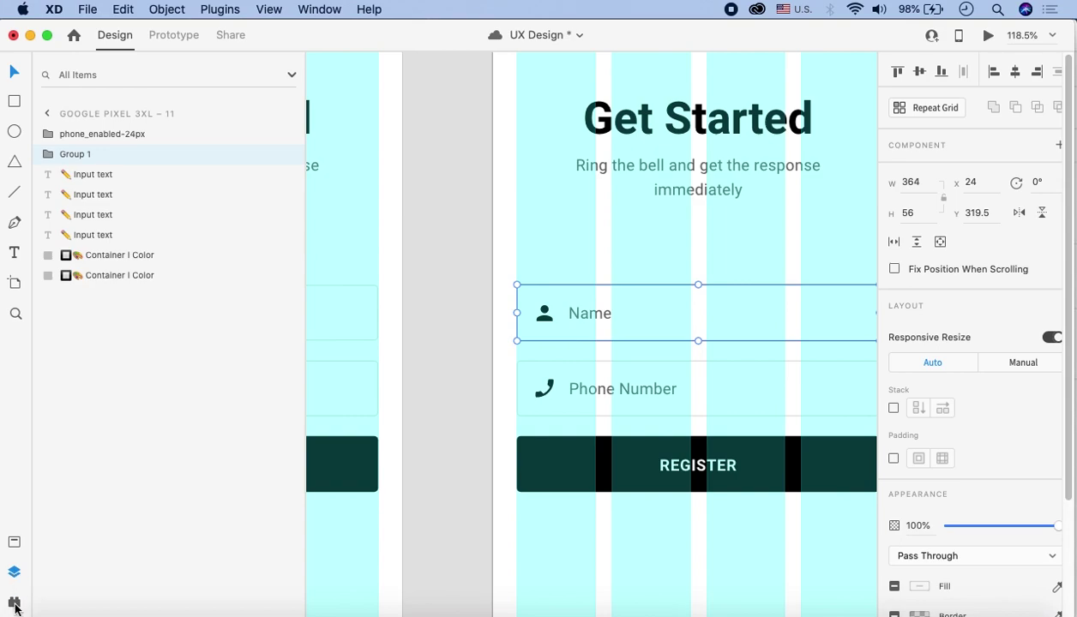
{"action": "left_click", "coordinate": [15, 604]}
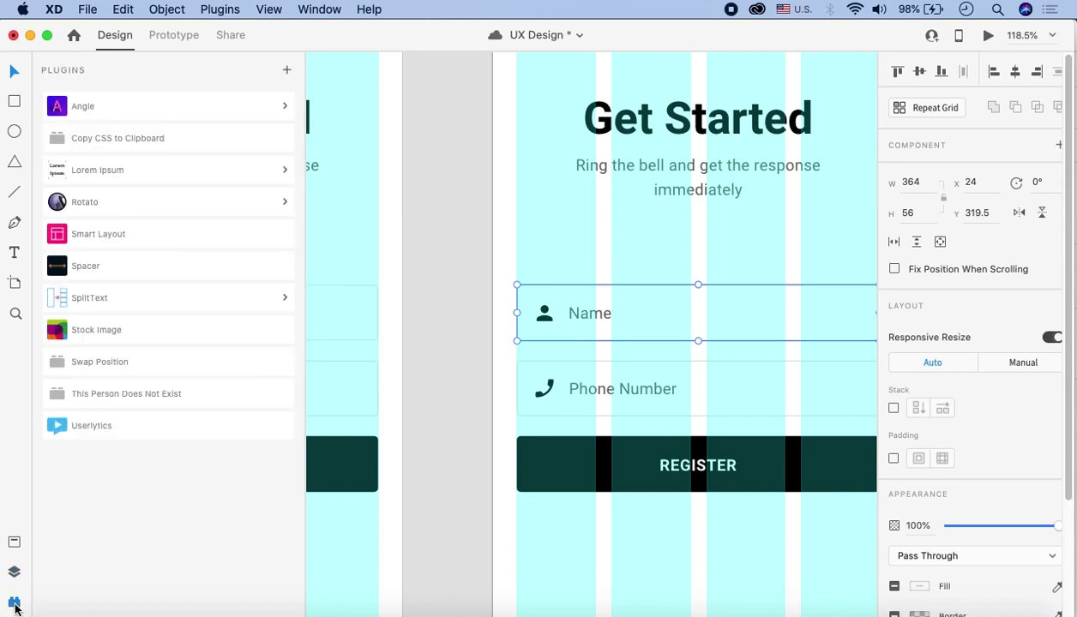
{"action": "left_click", "coordinate": [15, 542]}
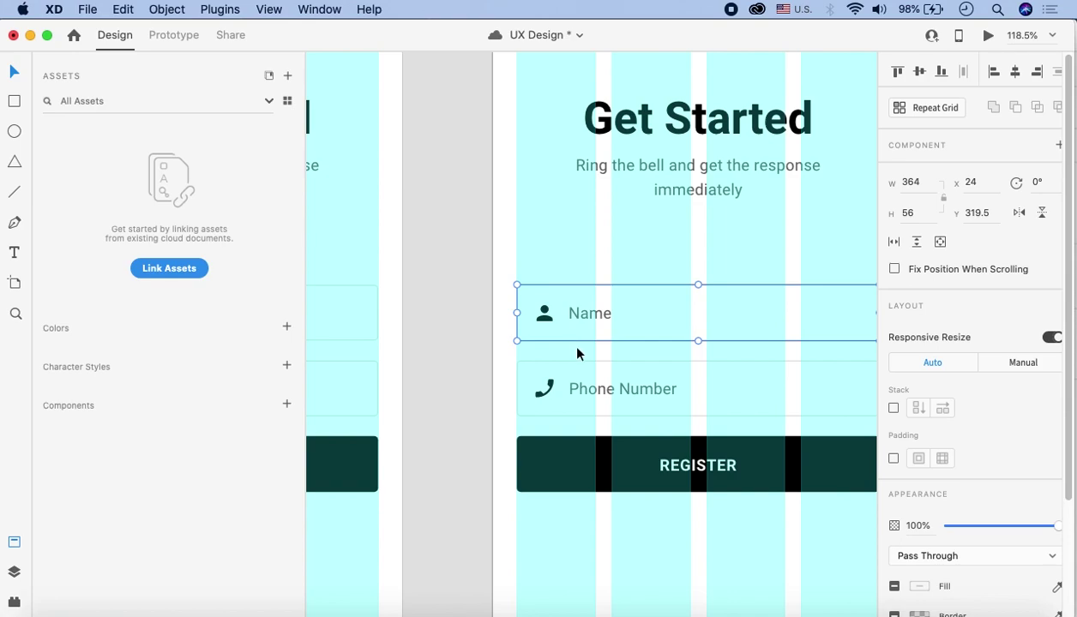
{"action": "key", "text": "super+s"}
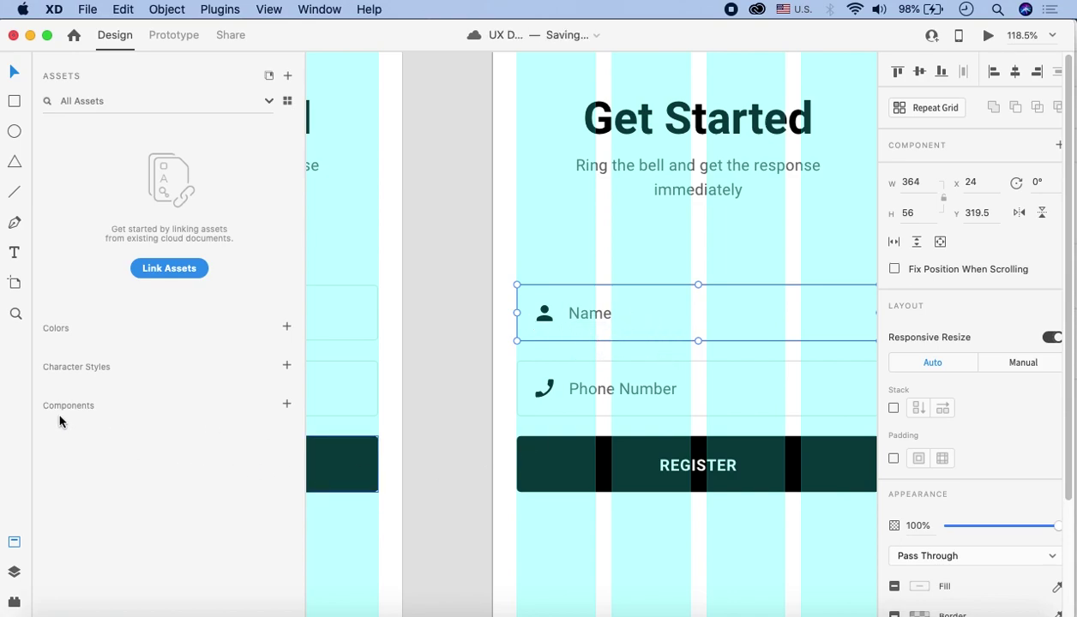
Step: Turn the grouped Name field into a component and rename it text_field
{"action": "left_click", "coordinate": [287, 407]}
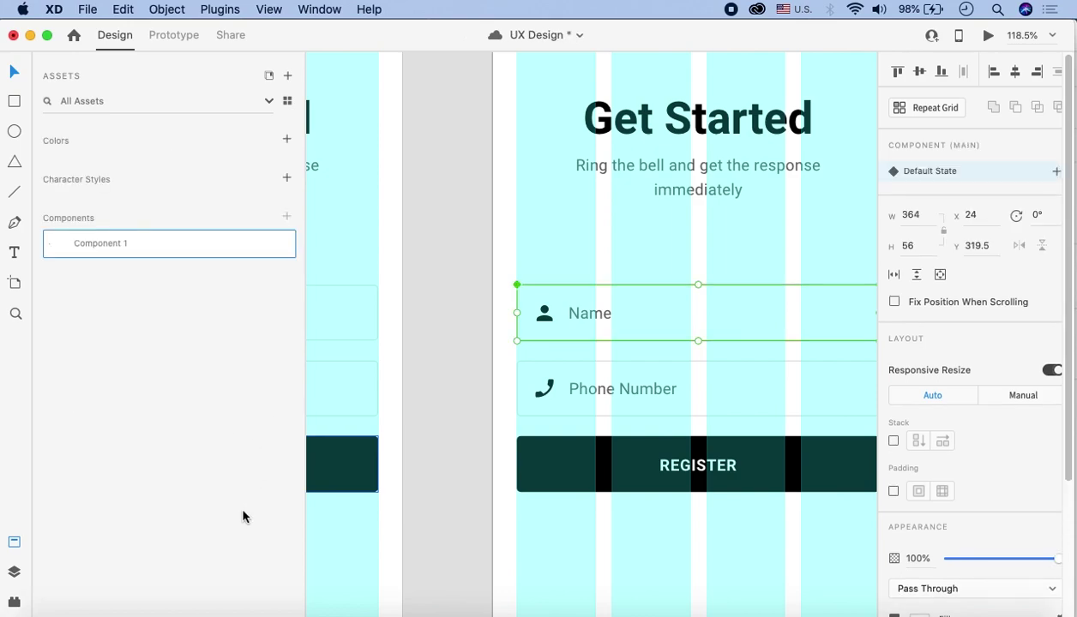
{"action": "double_click", "coordinate": [104, 242]}
{"action": "type", "text": "text_field"}
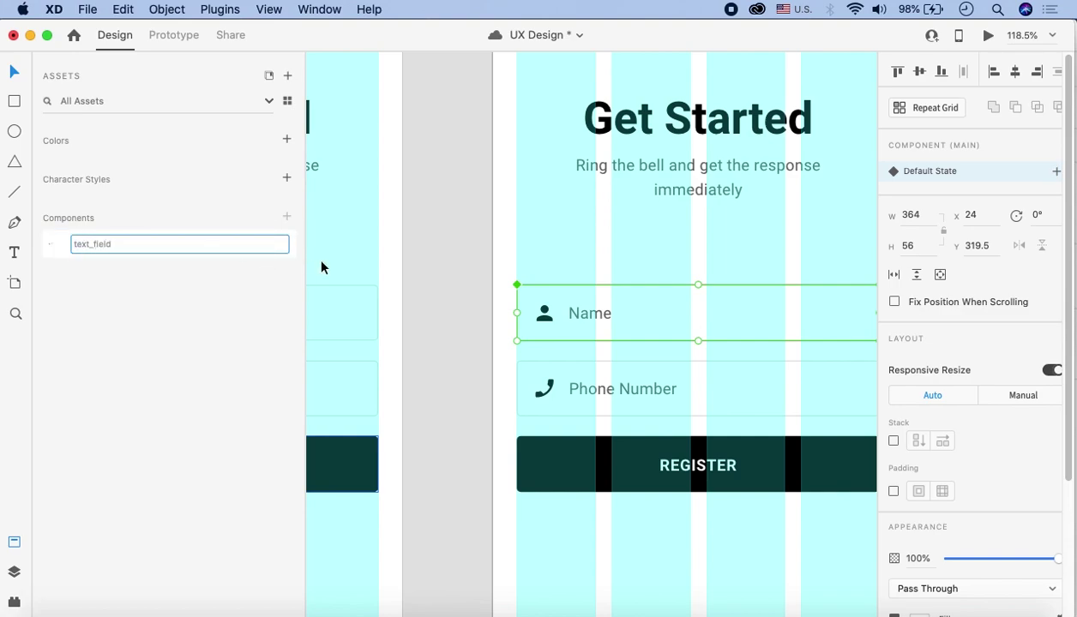
{"action": "left_click", "coordinate": [447, 248]}
Step: Look over the Step 2 screen and the wireframe artboards Google Pixel 3XL – 1 to 8
{"action": "key", "text": "super+0"}
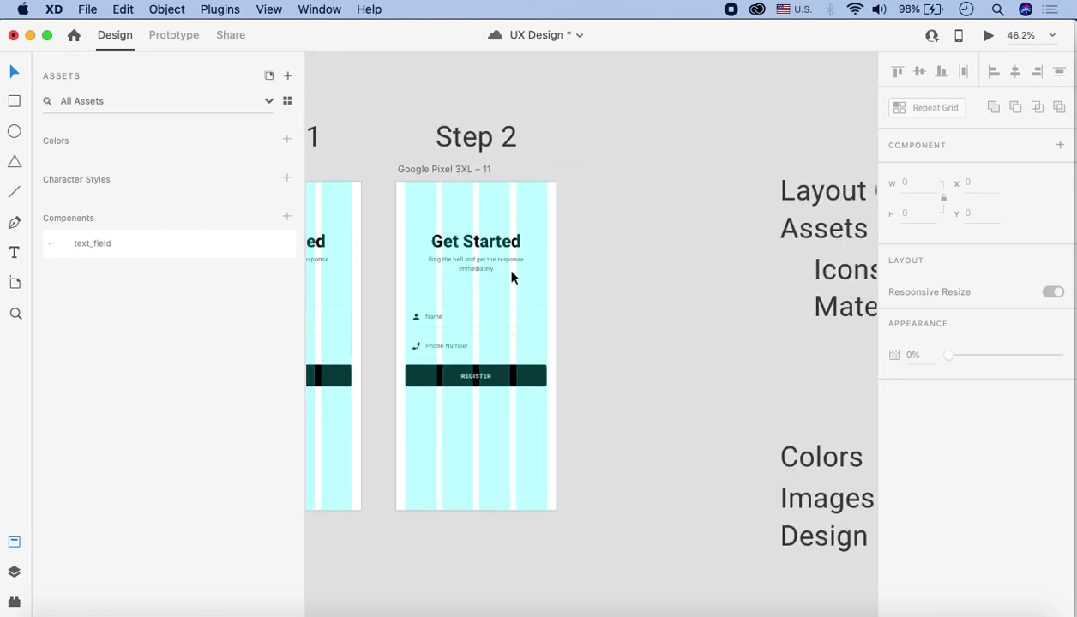
{"action": "scroll", "coordinate": [512, 277], "scroll_direction": "right", "scroll_amount": 2}
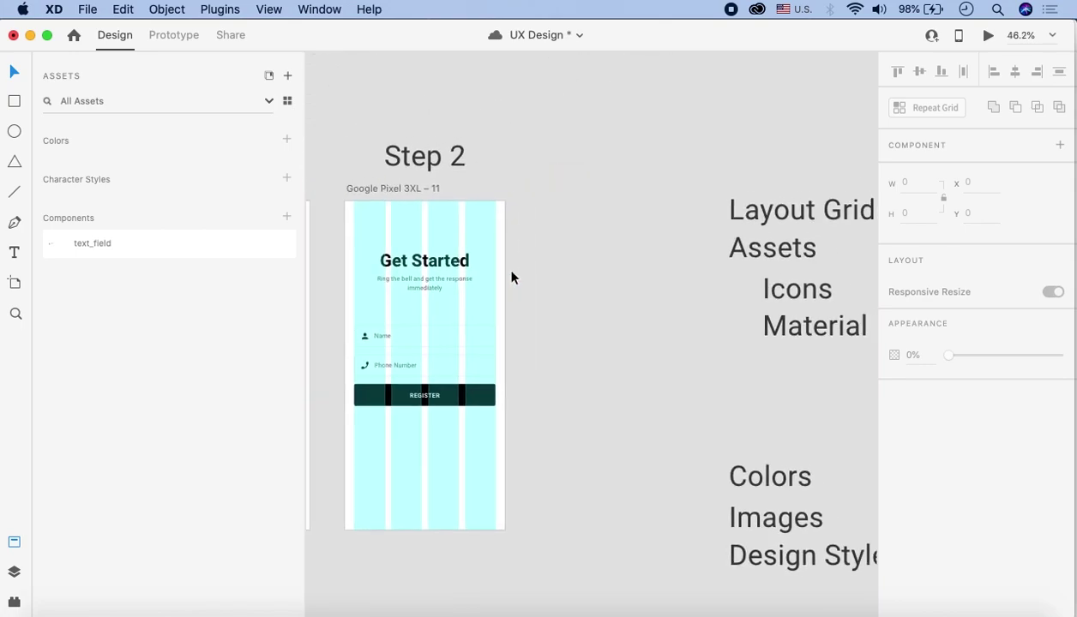
{"action": "scroll", "coordinate": [512, 276], "scroll_direction": "left", "scroll_amount": 5}
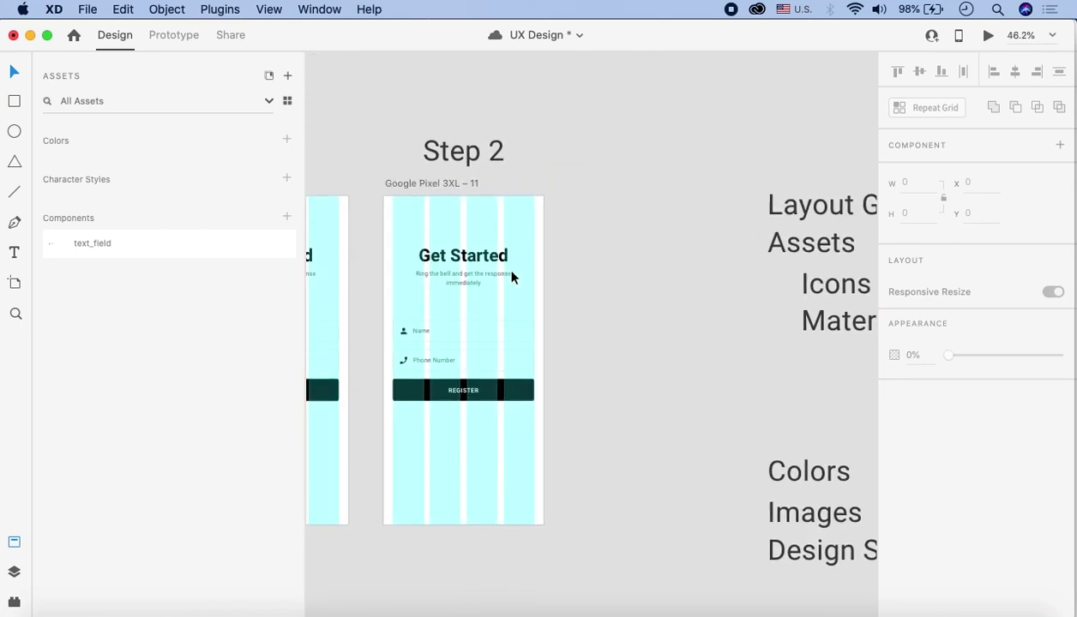
{"action": "scroll", "coordinate": [512, 277], "scroll_direction": "up", "scroll_amount": 5}
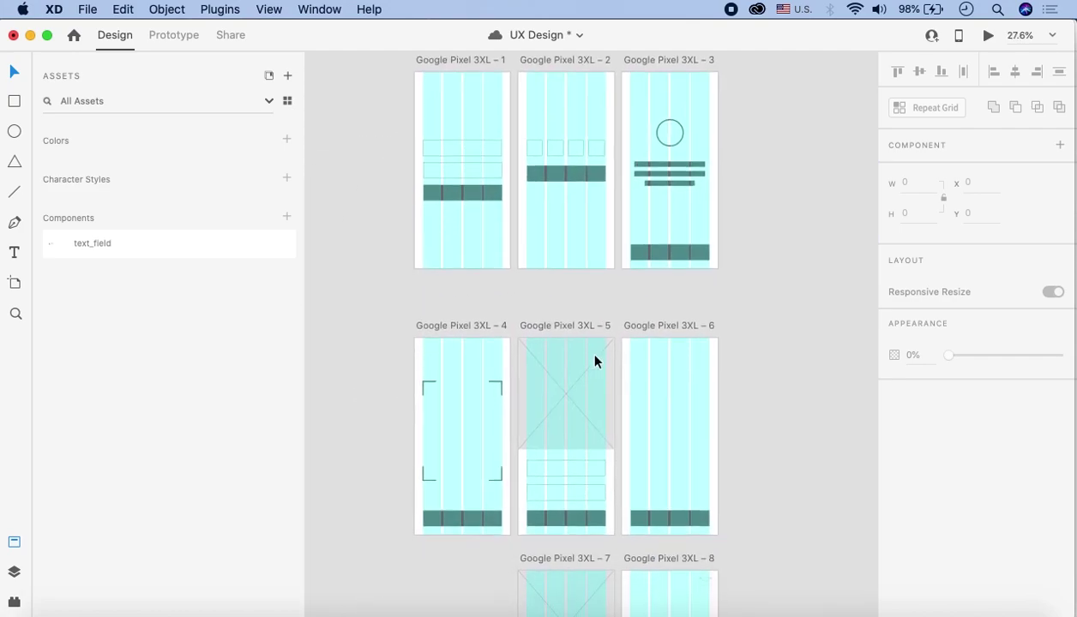
Step: Place an instance of the text_field component on the empty canvas beside the Step 2 Get Started screen
{"action": "scroll", "coordinate": [595, 358], "scroll_direction": "down", "scroll_amount": 5}
{"action": "scroll", "coordinate": [541, 324], "scroll_direction": "up", "scroll_amount": 5}
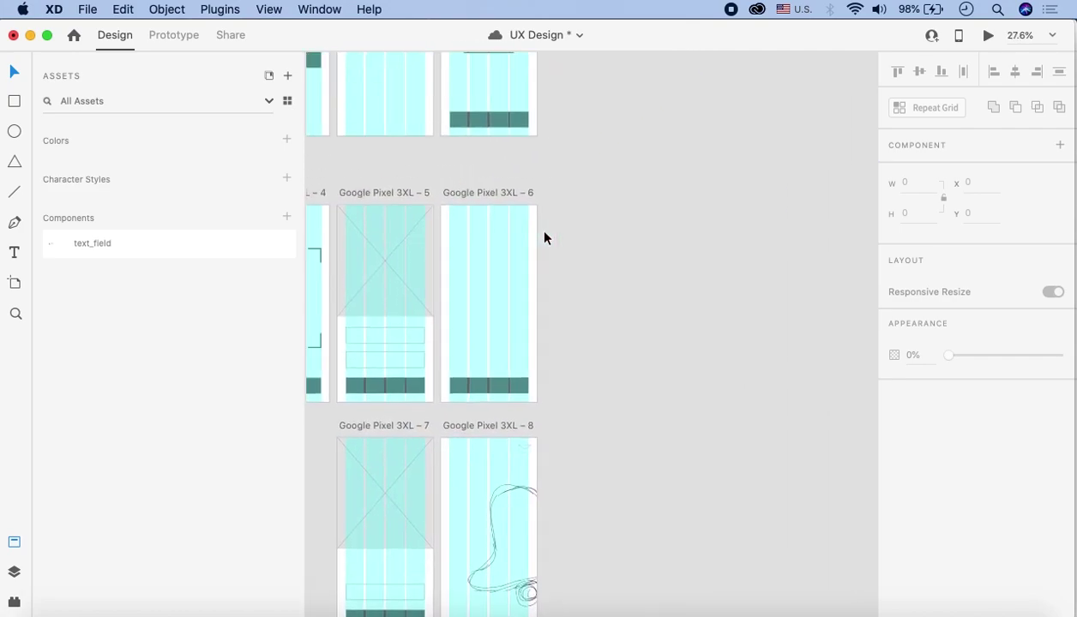
{"action": "scroll", "coordinate": [550, 248], "scroll_direction": "right", "scroll_amount": 5}
{"action": "scroll", "coordinate": [487, 343], "scroll_direction": "up", "scroll_amount": 5}
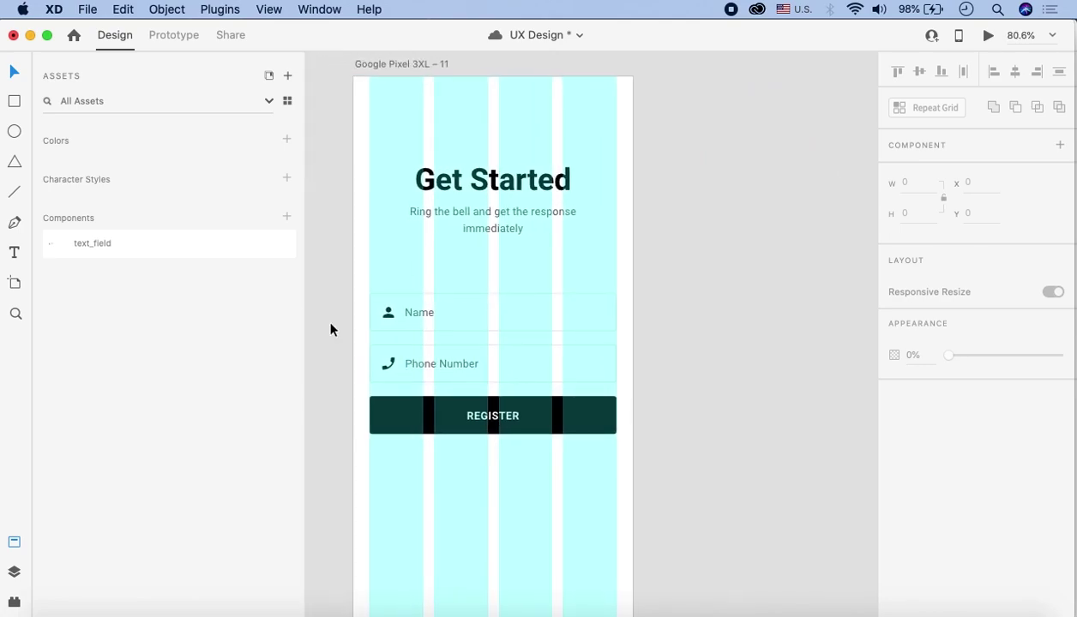
{"action": "left_click_drag", "start_coordinate": [76, 246], "coordinate": [813, 314]}
{"action": "scroll", "coordinate": [771, 231], "scroll_direction": "up", "scroll_amount": 5}
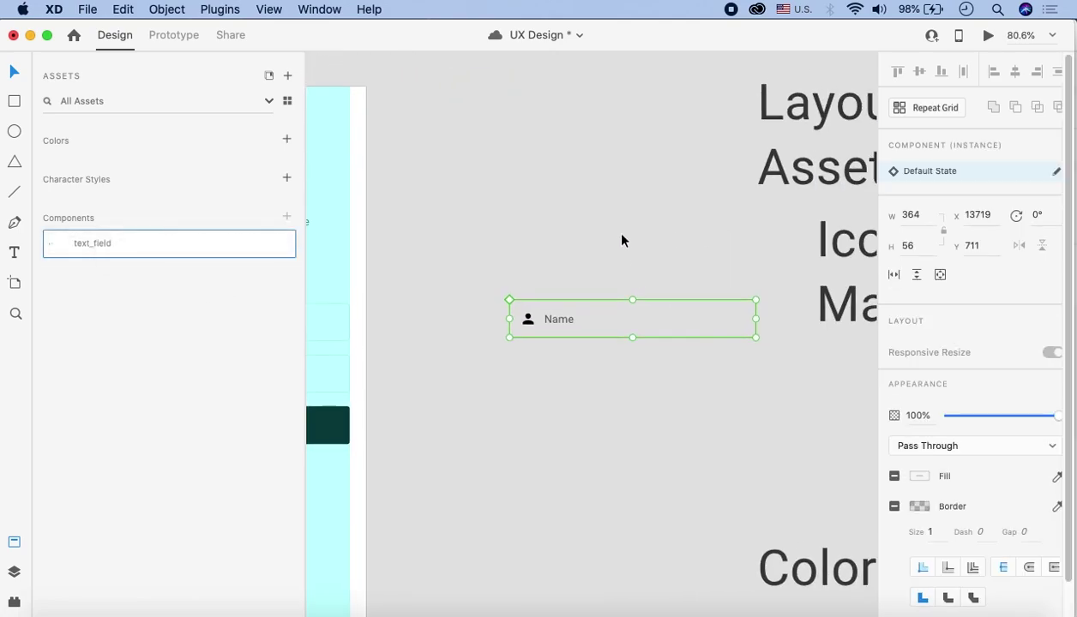
{"action": "scroll", "coordinate": [591, 279], "scroll_direction": "right", "scroll_amount": 2}
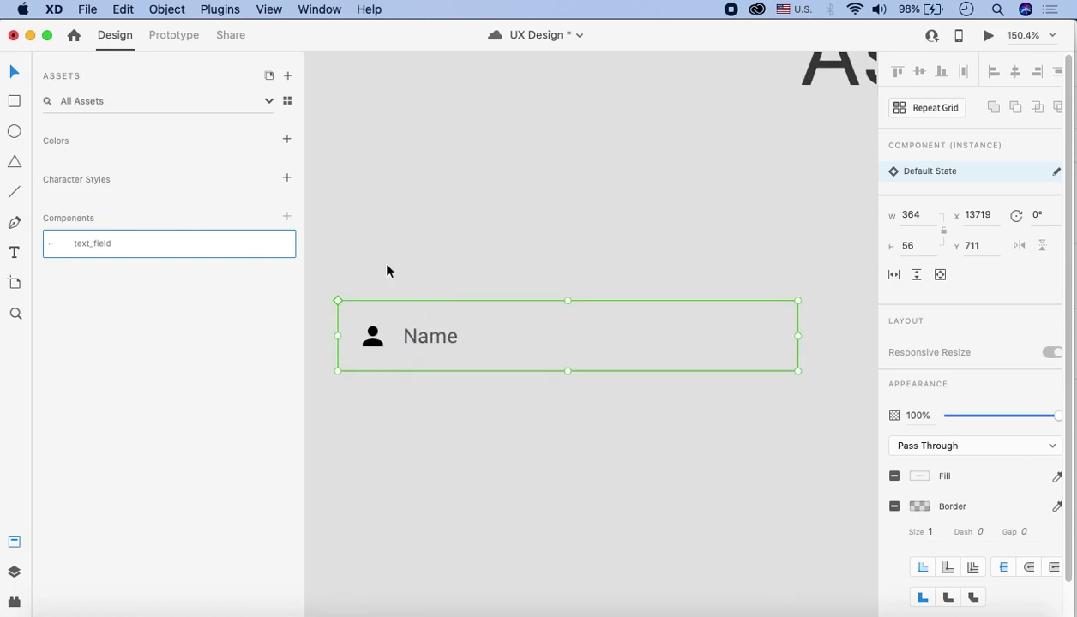
Step: Change the label of the placed text_field instance to "Choose Purpose"
{"action": "double_click", "coordinate": [442, 341]}
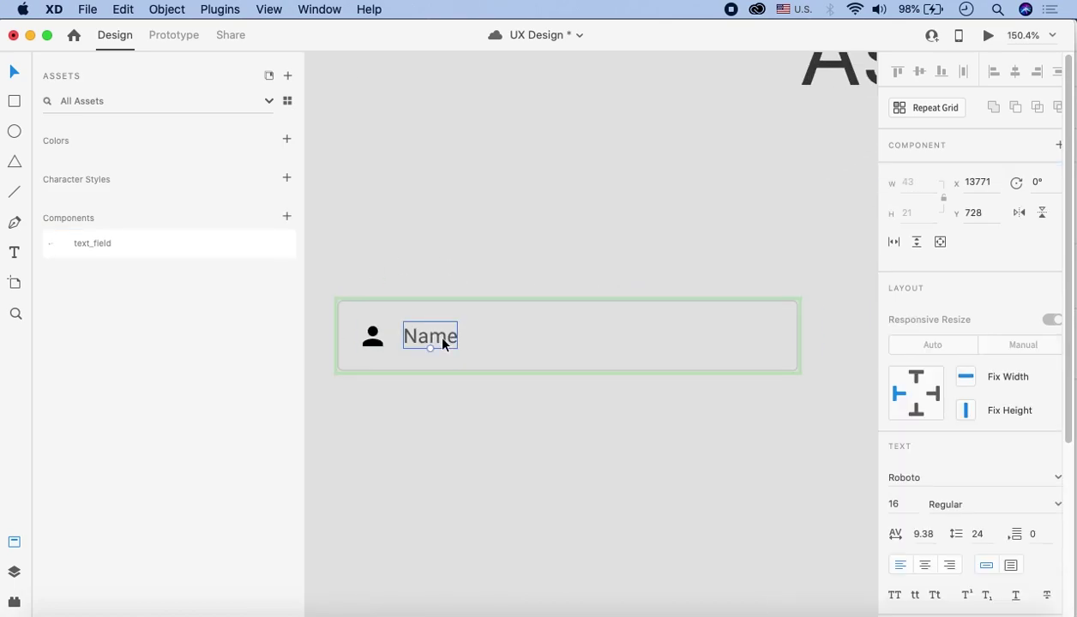
{"action": "double_click", "coordinate": [443, 339]}
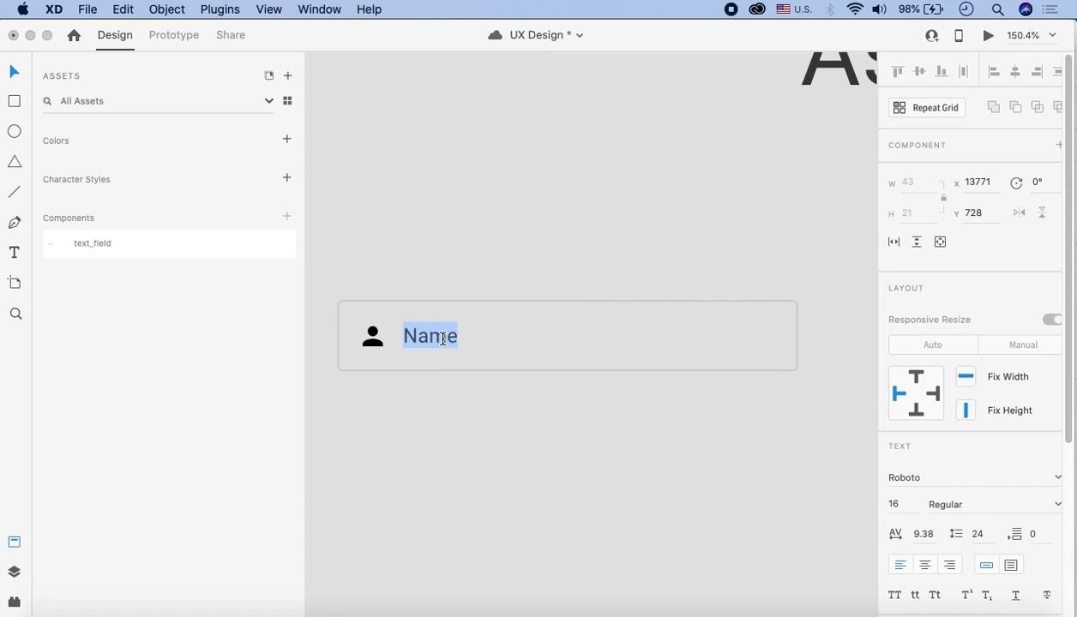
{"action": "type", "text": "Choose P"}
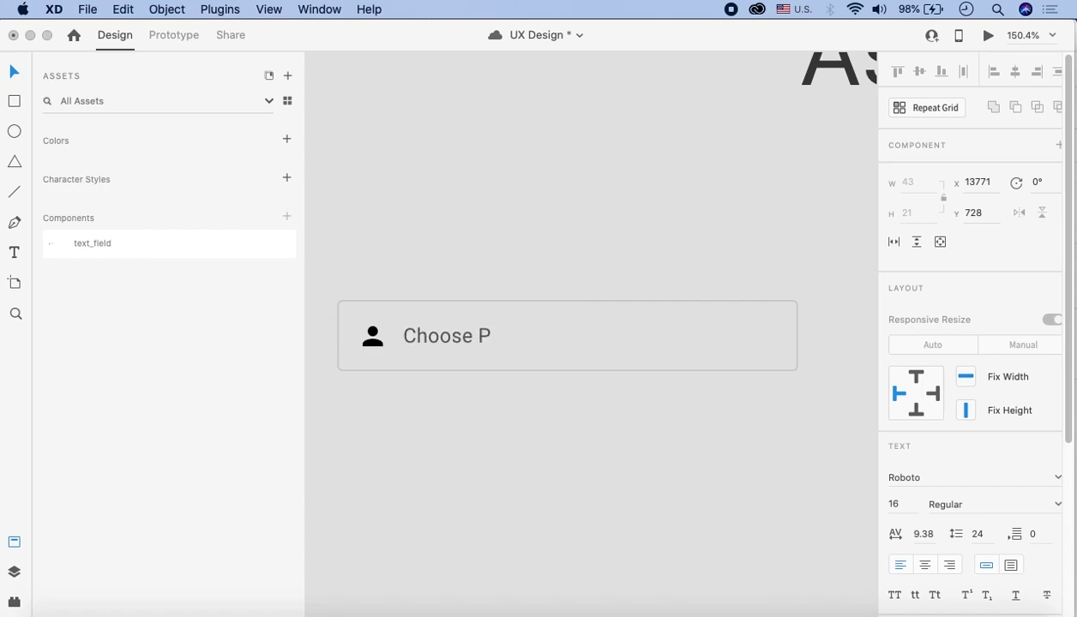
{"action": "type", "text": "urpose"}
{"action": "key", "text": "Escape"}
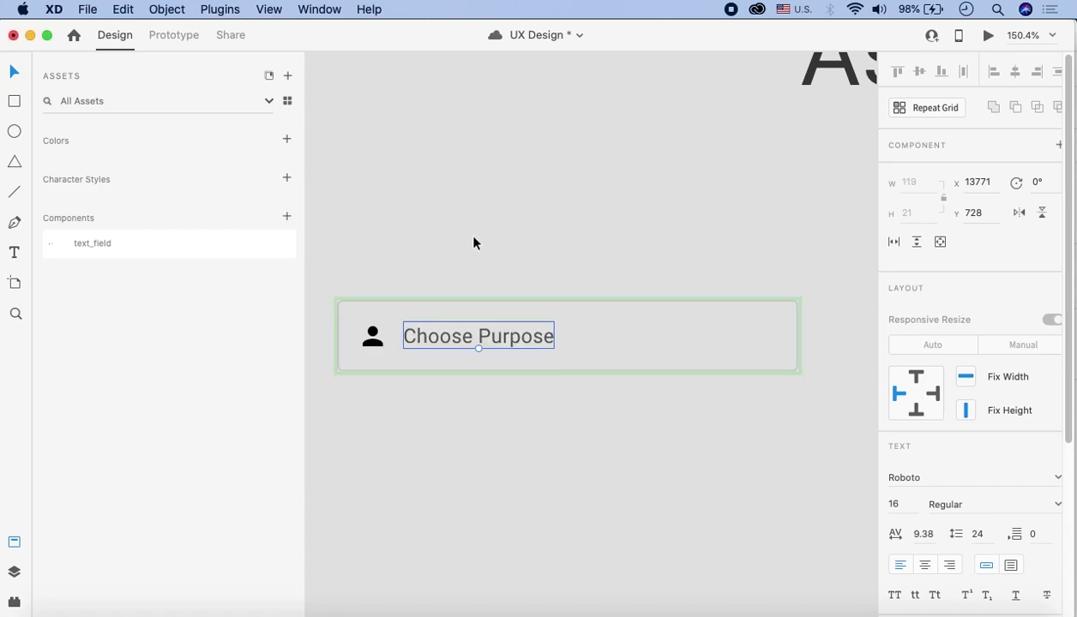
{"action": "key", "text": "Escape"}
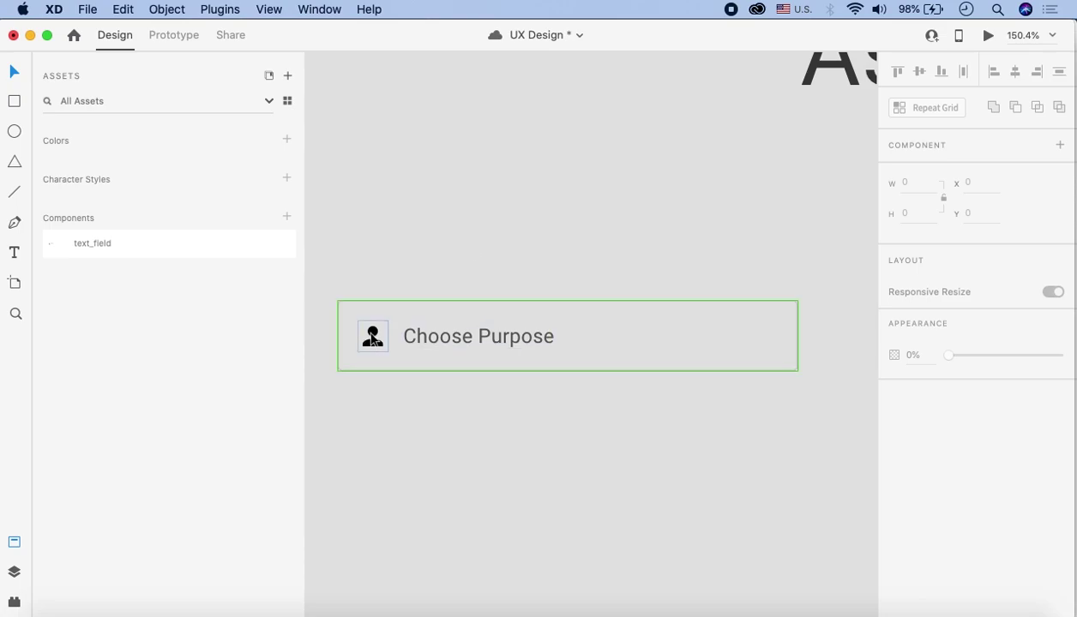
Step: Open the main component of the Choose Purpose field for editing
{"action": "scroll", "coordinate": [530, 361], "scroll_direction": "down", "scroll_amount": 5}
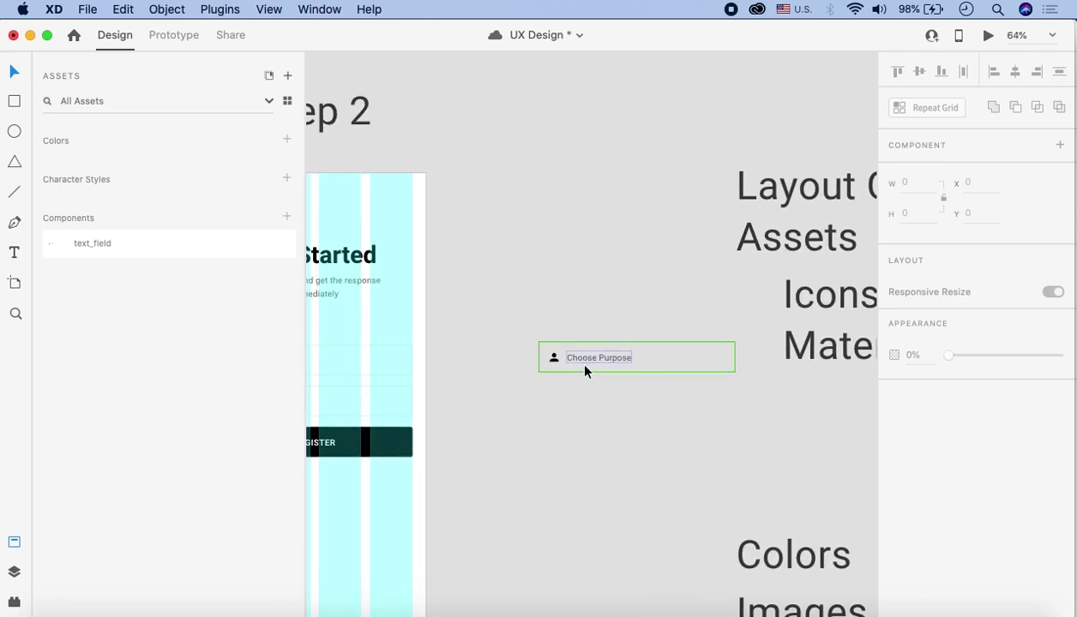
{"action": "scroll", "coordinate": [600, 373], "scroll_direction": "right", "scroll_amount": 2}
{"action": "scroll", "coordinate": [630, 375], "scroll_direction": "up", "scroll_amount": 5}
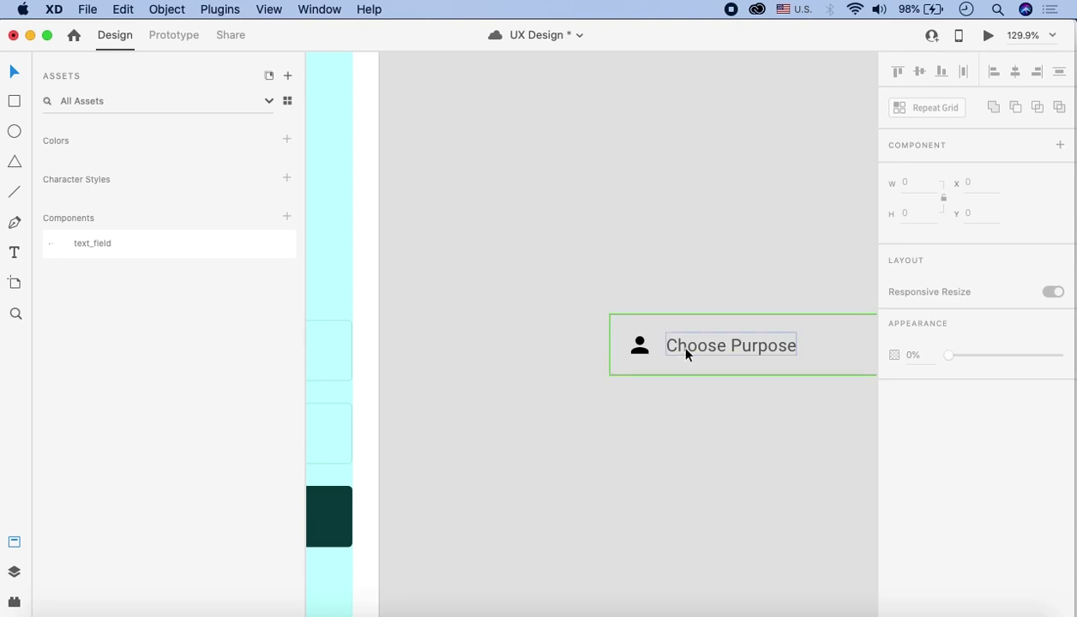
{"action": "left_click", "coordinate": [686, 352]}
{"action": "scroll", "coordinate": [686, 353], "scroll_direction": "right", "scroll_amount": 3}
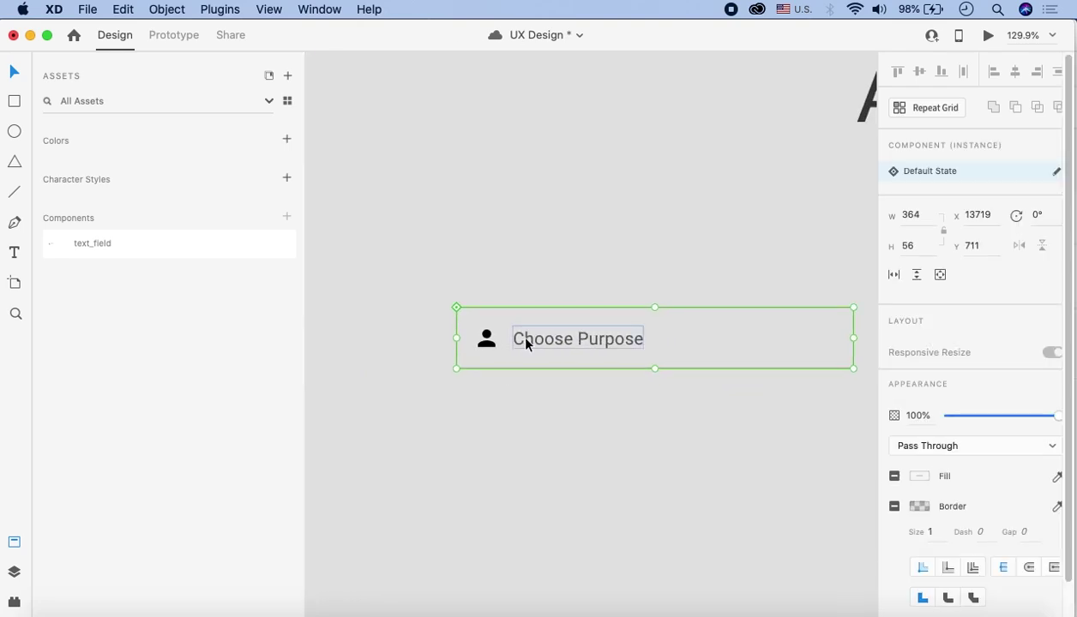
{"action": "right_click", "coordinate": [526, 342]}
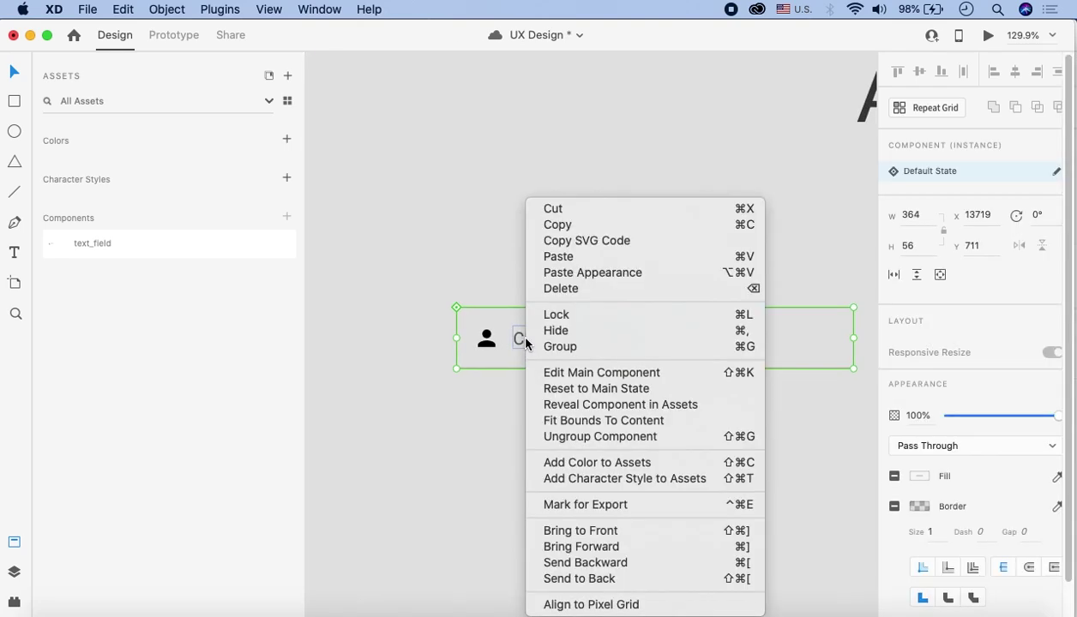
{"action": "left_click", "coordinate": [582, 375]}
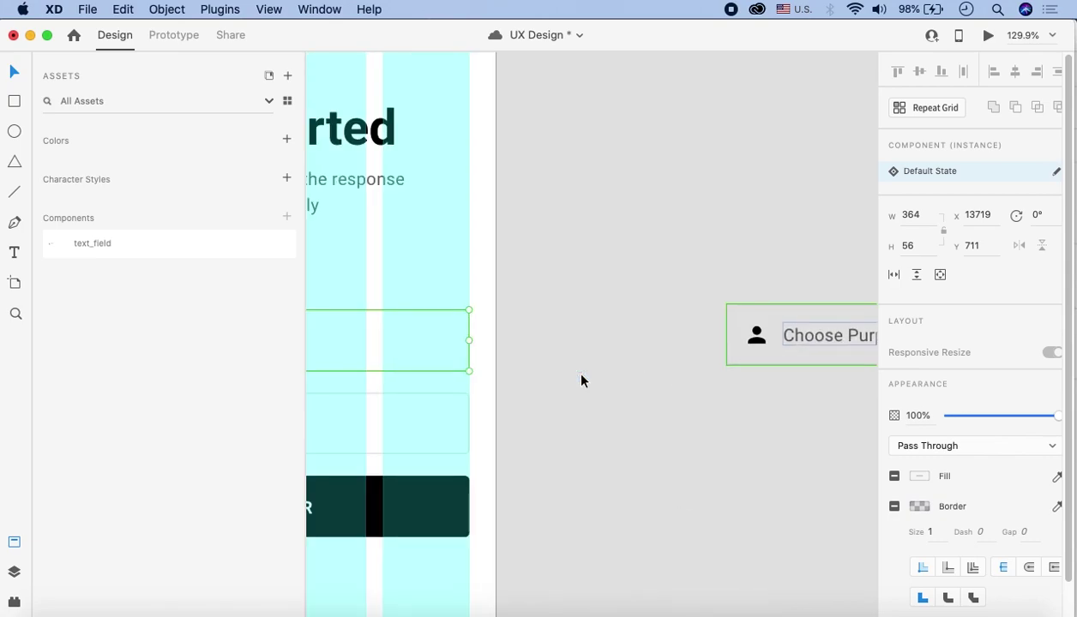
Step: Set the border of the main text_field component's container to black #000000 at 100% opacity
{"action": "scroll", "coordinate": [717, 316], "scroll_direction": "up", "scroll_amount": 10}
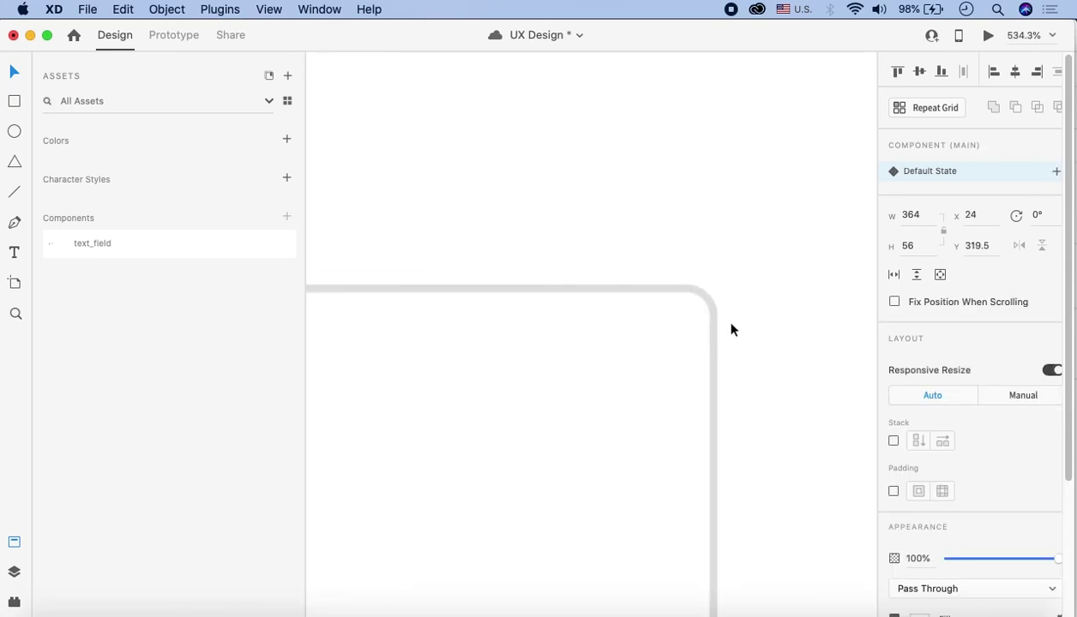
{"action": "scroll", "coordinate": [963, 511], "scroll_direction": "down", "scroll_amount": 5}
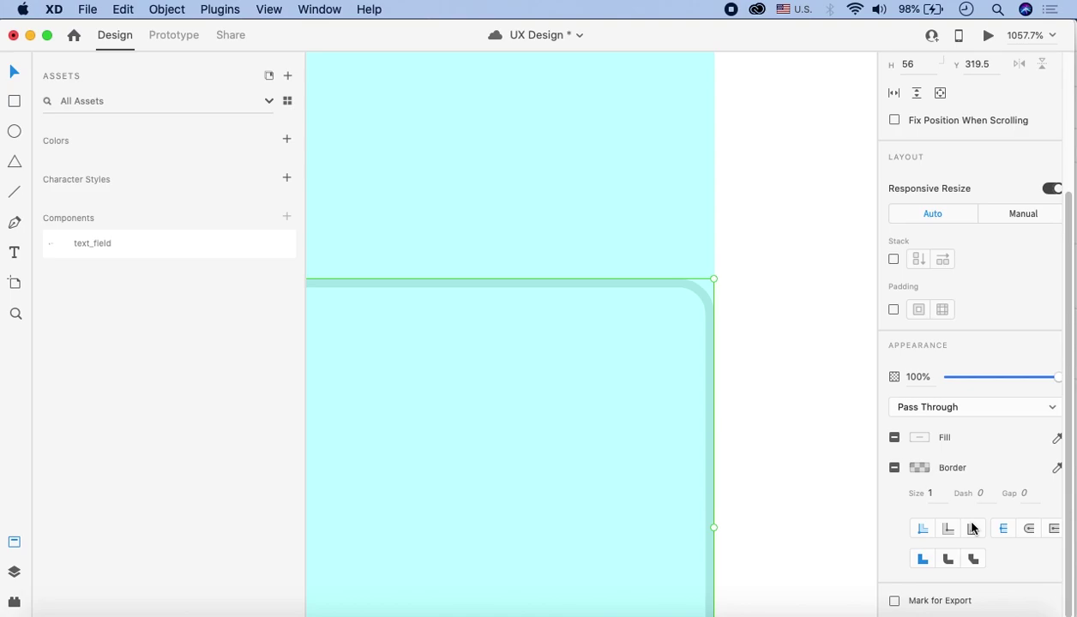
{"action": "double_click", "coordinate": [678, 289]}
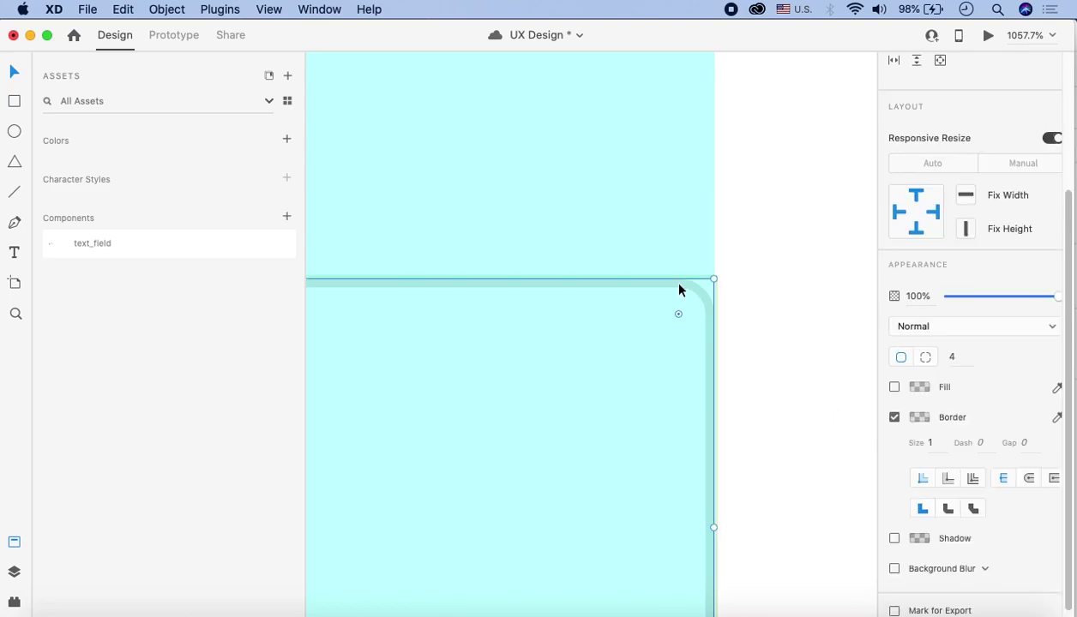
{"action": "left_click", "coordinate": [919, 416]}
{"action": "left_click_drag", "start_coordinate": [885, 374], "coordinate": [887, 325]}
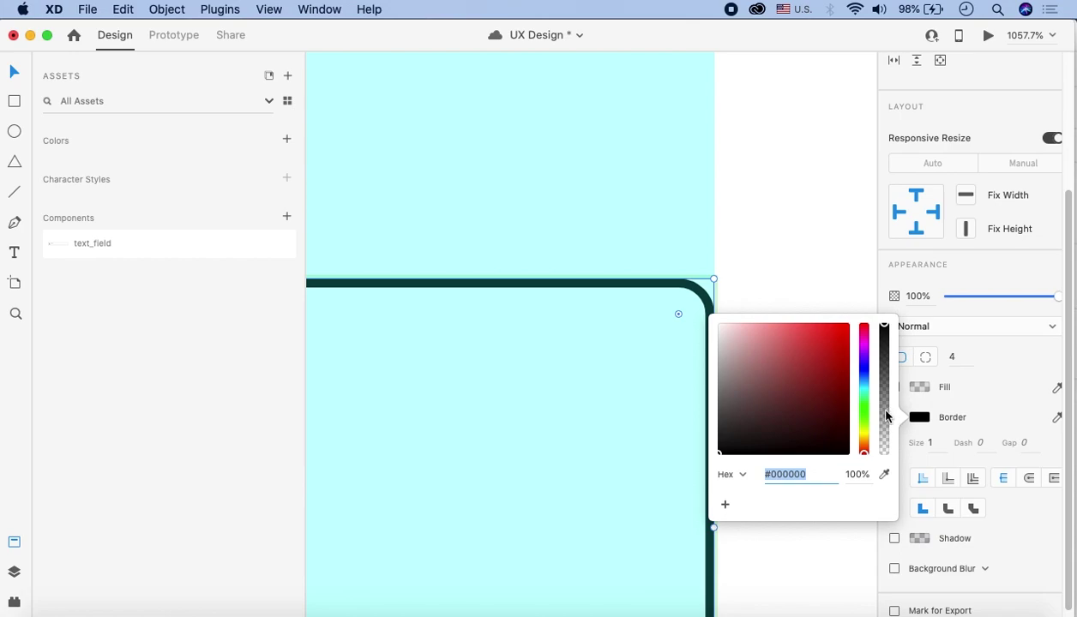
{"action": "left_click", "coordinate": [791, 252]}
{"action": "key", "text": "super+0"}
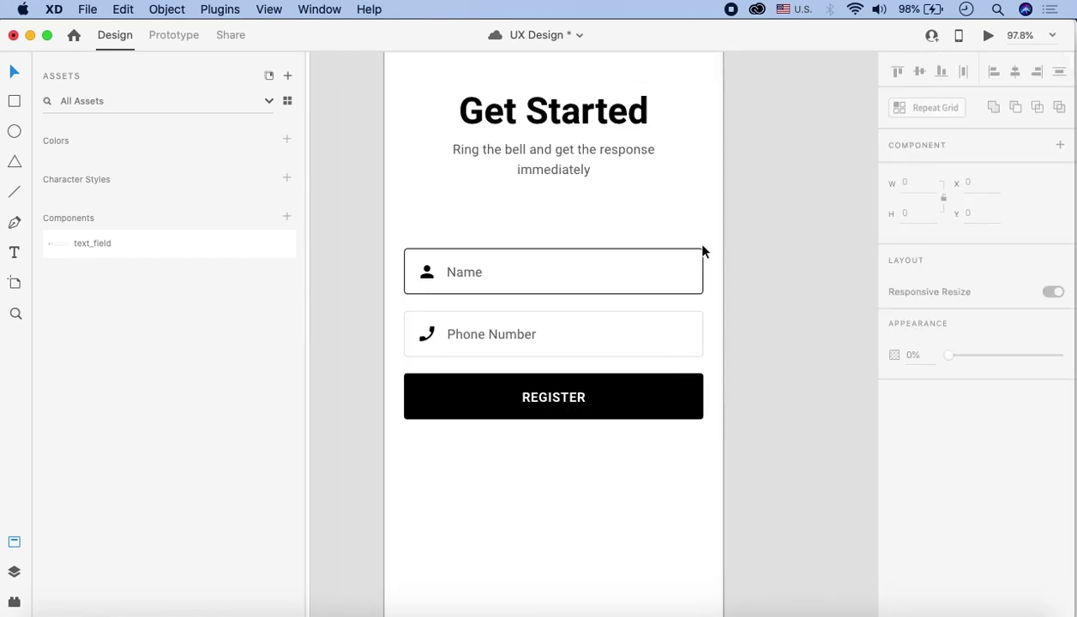
Step: Examine the border of the Choose Purpose instance and compare it with the Name field on the Step 2 screen
{"action": "scroll", "coordinate": [546, 247], "scroll_direction": "right", "scroll_amount": 5}
{"action": "scroll", "coordinate": [729, 296], "scroll_direction": "up", "scroll_amount": 10}
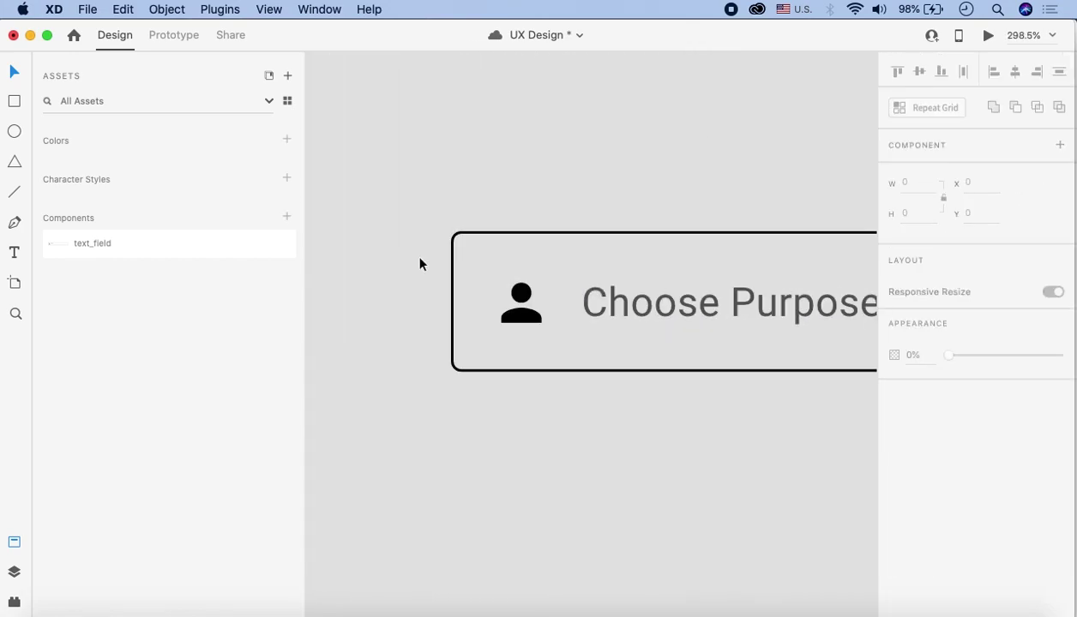
{"action": "scroll", "coordinate": [462, 213], "scroll_direction": "up", "scroll_amount": 10}
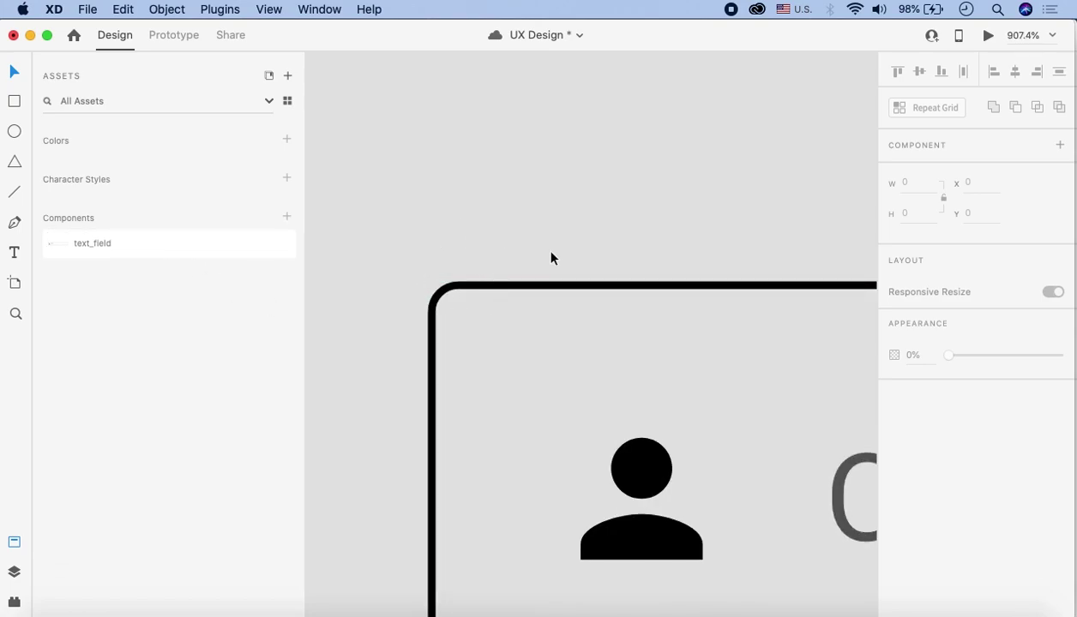
{"action": "scroll", "coordinate": [546, 249], "scroll_direction": "down", "scroll_amount": 5}
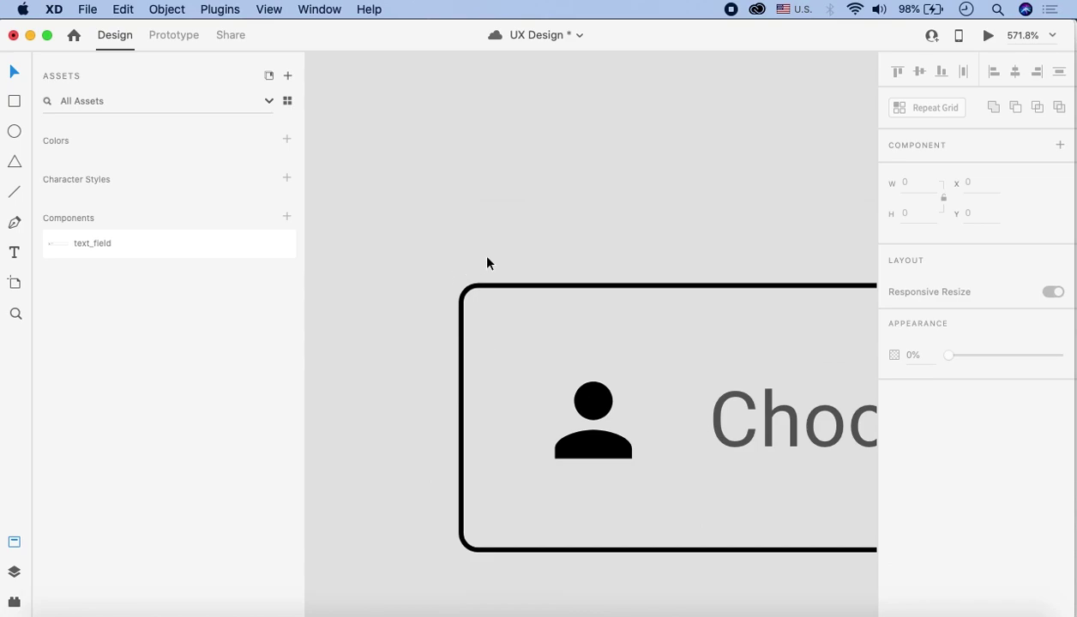
{"action": "scroll", "coordinate": [548, 249], "scroll_direction": "down", "scroll_amount": 5}
{"action": "scroll", "coordinate": [560, 248], "scroll_direction": "down", "scroll_amount": 5}
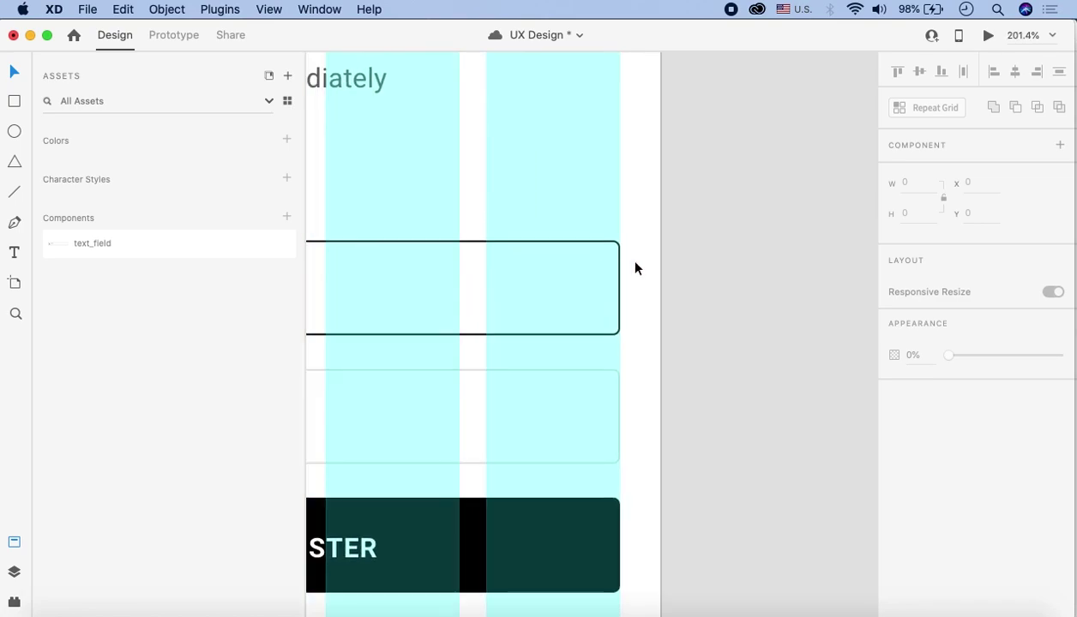
Step: Place another text_field instance on the canvas below the Choose Purpose field and save the document
{"action": "scroll", "coordinate": [607, 264], "scroll_direction": "down", "scroll_amount": 3}
{"action": "left_click_drag", "start_coordinate": [74, 248], "coordinate": [452, 369]}
{"action": "left_click", "coordinate": [426, 329]}
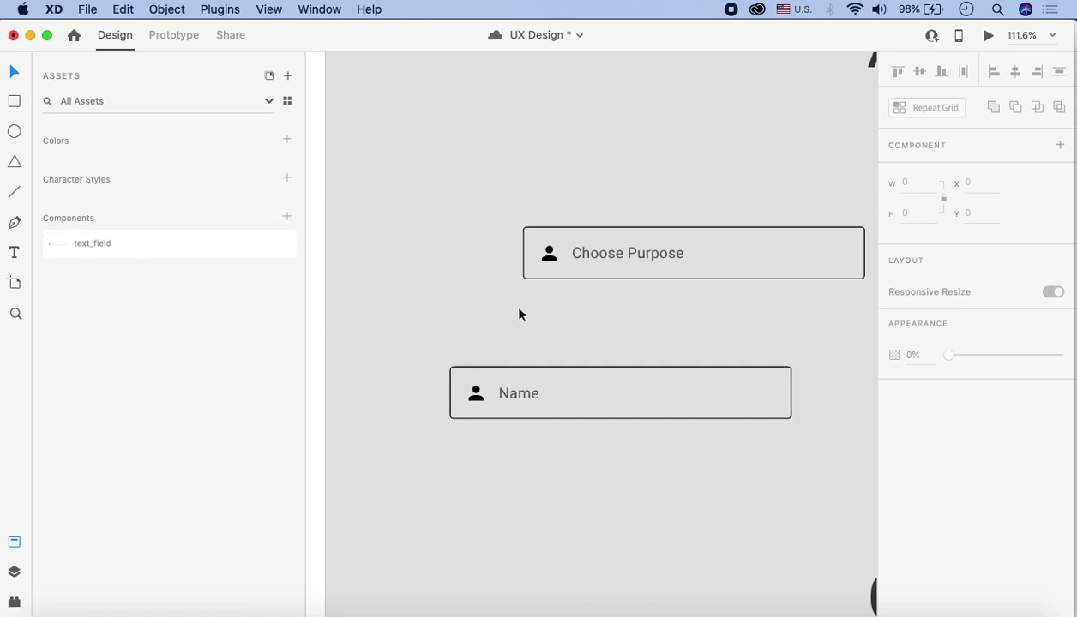
{"action": "key", "text": "super+s"}
Step: Delete both text_field instances, Name and Choose Purpose, from the canvas beside the Step 2 screen
{"action": "left_click_drag", "start_coordinate": [426, 337], "coordinate": [529, 432]}
{"action": "key", "text": "Delete"}
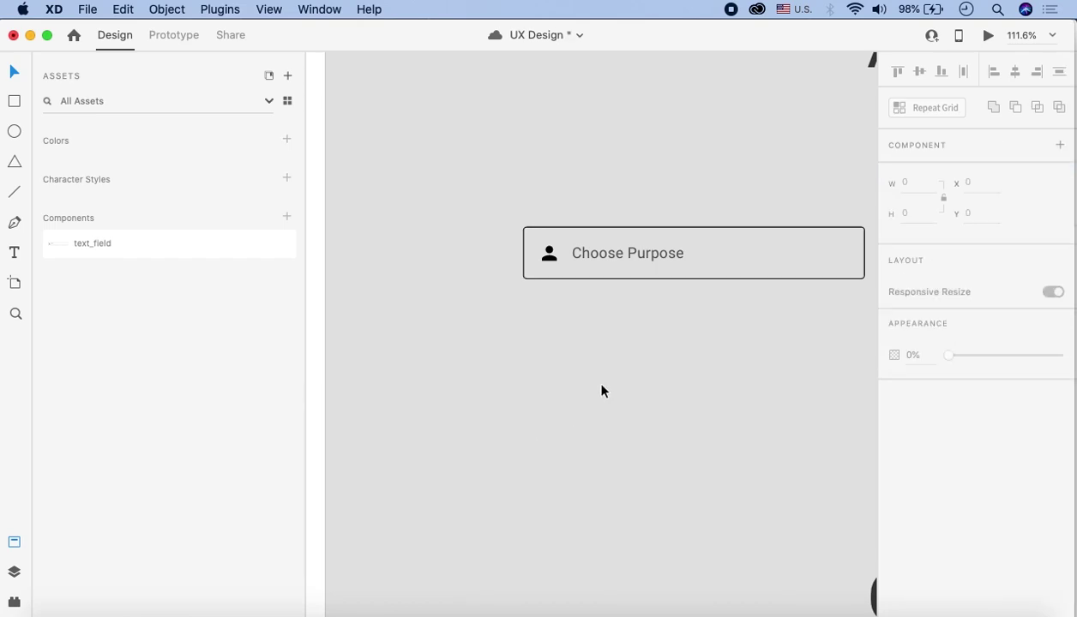
{"action": "scroll", "coordinate": [638, 289], "scroll_direction": "left", "scroll_amount": 8}
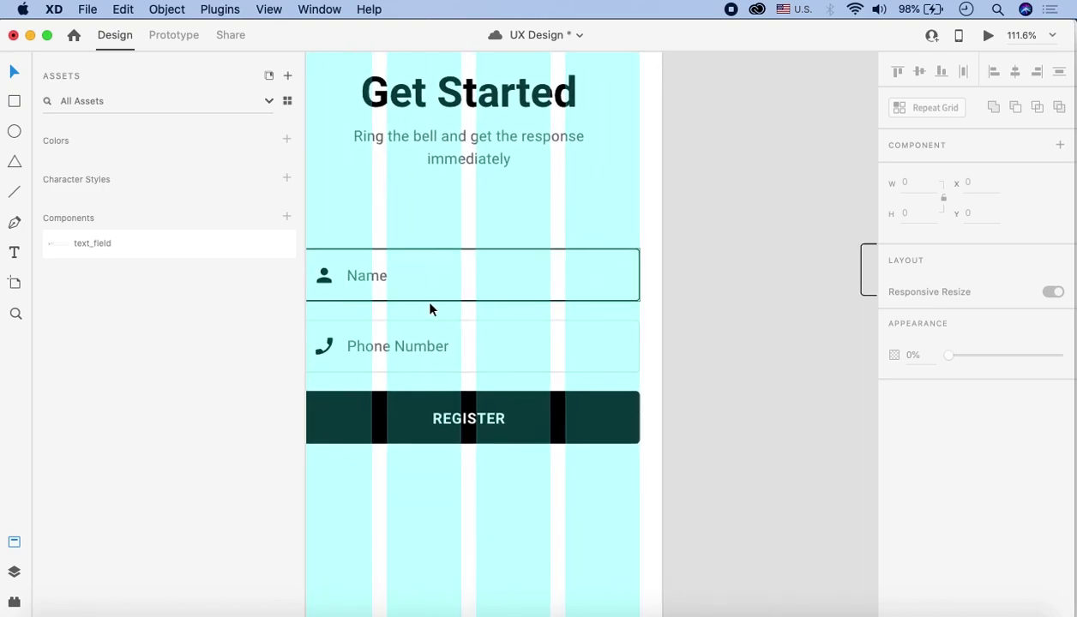
{"action": "scroll", "coordinate": [390, 281], "scroll_direction": "right", "scroll_amount": 5}
{"action": "scroll", "coordinate": [504, 283], "scroll_direction": "right", "scroll_amount": 2}
{"action": "left_click_drag", "start_coordinate": [613, 204], "coordinate": [741, 359]}
{"action": "key", "text": "Delete"}
Step: Turn the person icon inside the Name field into its own component, keeping the name person-24px
{"action": "scroll", "coordinate": [740, 358], "scroll_direction": "left", "scroll_amount": 8}
{"action": "scroll", "coordinate": [690, 347], "scroll_direction": "up", "scroll_amount": 3}
{"action": "scroll", "coordinate": [387, 291], "scroll_direction": "left", "scroll_amount": 2}
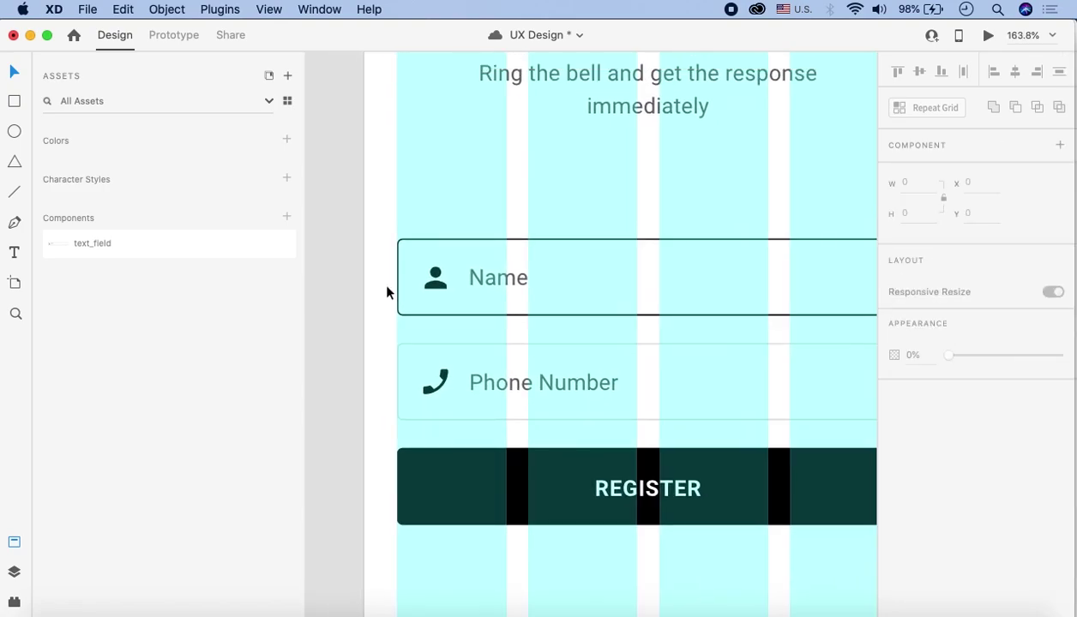
{"action": "scroll", "coordinate": [440, 284], "scroll_direction": "up", "scroll_amount": 5}
{"action": "left_click", "coordinate": [443, 284]}
{"action": "left_click", "coordinate": [443, 284]}
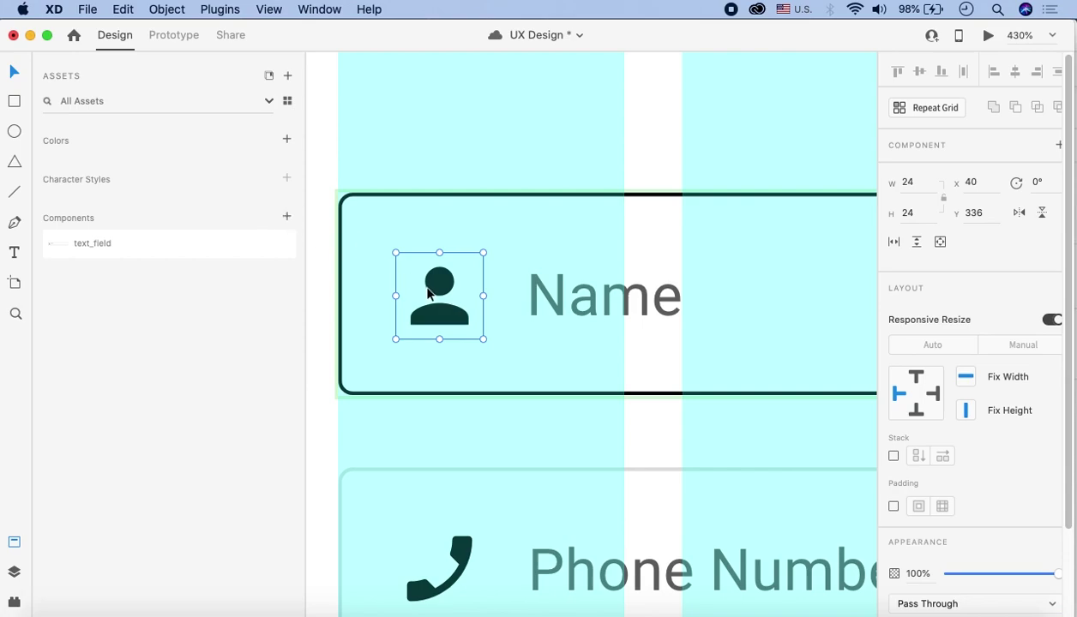
{"action": "left_click", "coordinate": [287, 219]}
{"action": "double_click", "coordinate": [112, 249]}
{"action": "left_click", "coordinate": [194, 351]}
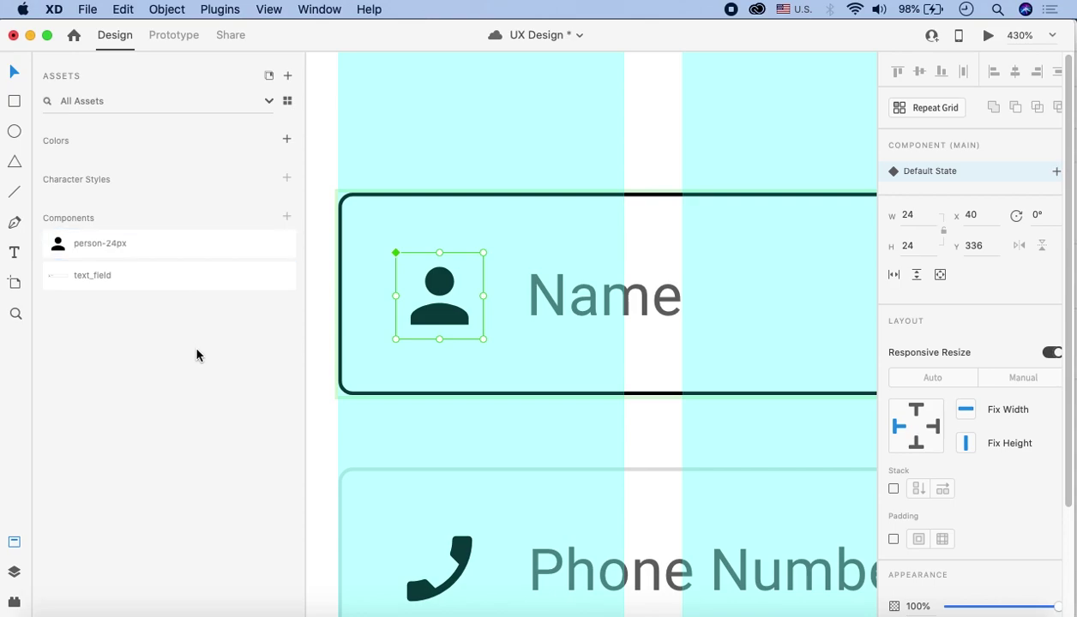
Step: Turn the phone icon in the Phone Number field into a component
{"action": "scroll", "coordinate": [454, 370], "scroll_direction": "down", "scroll_amount": 5}
{"action": "left_click", "coordinate": [351, 308]}
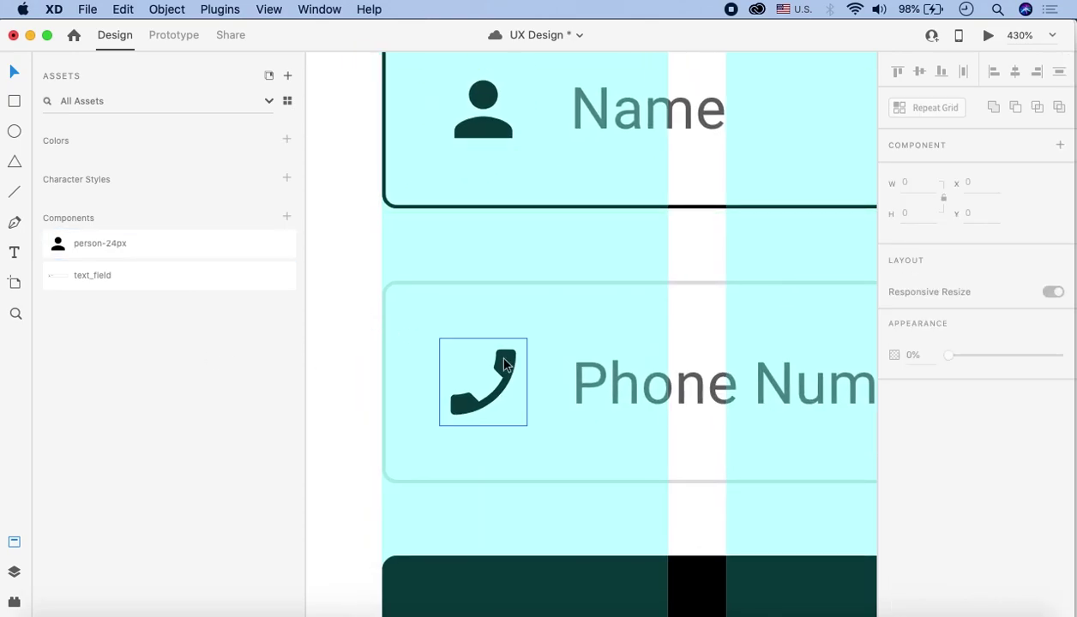
{"action": "left_click", "coordinate": [496, 354]}
{"action": "scroll", "coordinate": [532, 368], "scroll_direction": "down", "scroll_amount": 5}
{"action": "scroll", "coordinate": [531, 378], "scroll_direction": "up", "scroll_amount": 5}
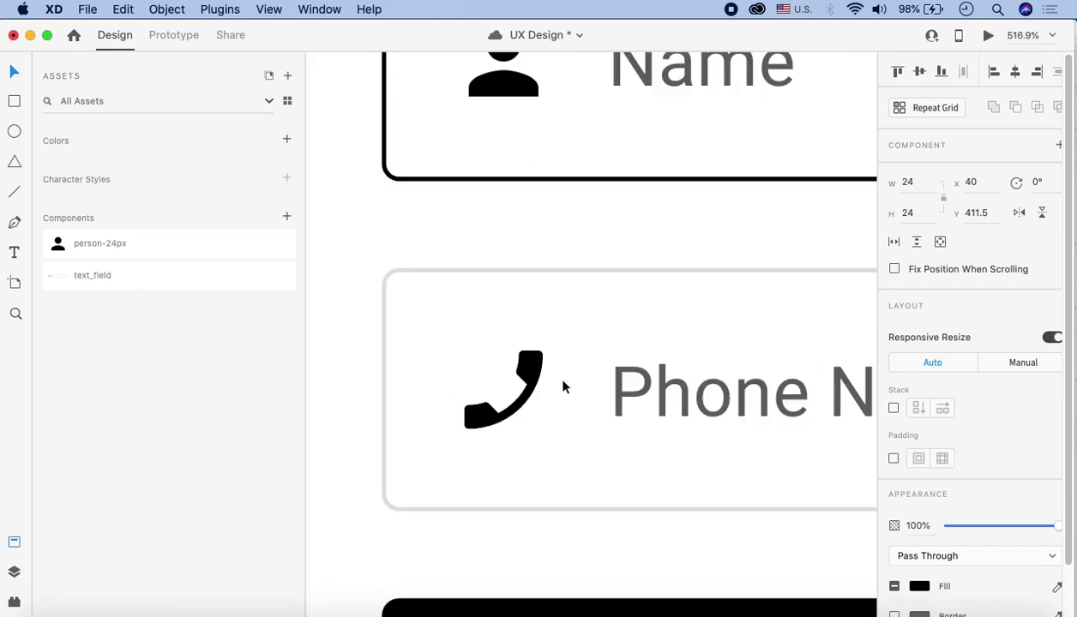
{"action": "left_click", "coordinate": [287, 216]}
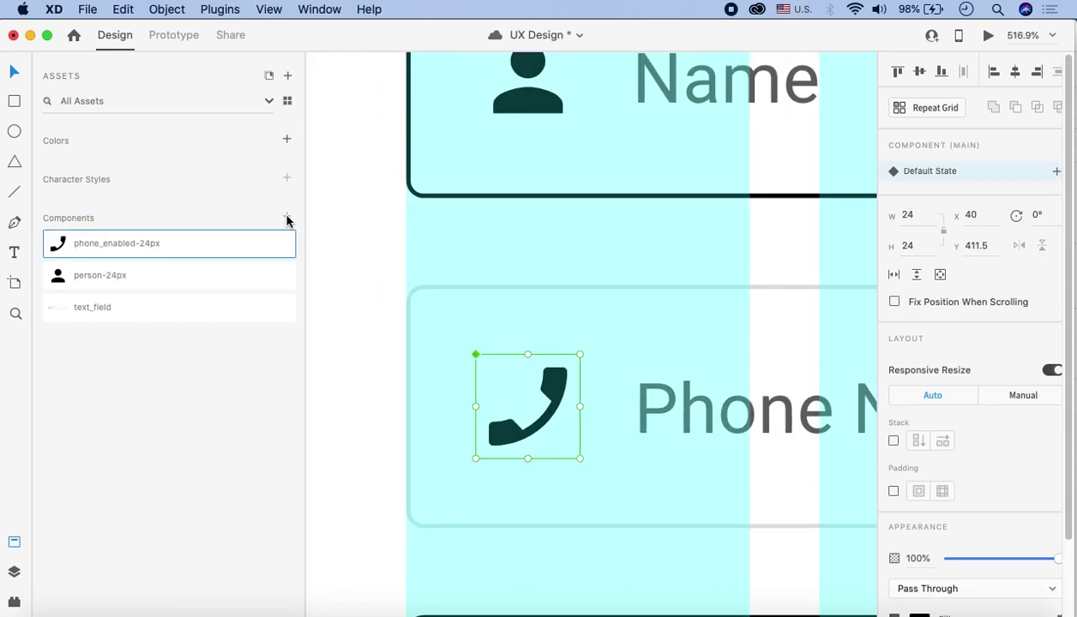
{"action": "left_click", "coordinate": [365, 243]}
Step: Group the REGISTER button's black background and its text label
{"action": "scroll", "coordinate": [569, 320], "scroll_direction": "down", "scroll_amount": 5}
{"action": "left_click_drag", "start_coordinate": [769, 507], "coordinate": [577, 390]}
{"action": "right_click", "coordinate": [577, 390]}
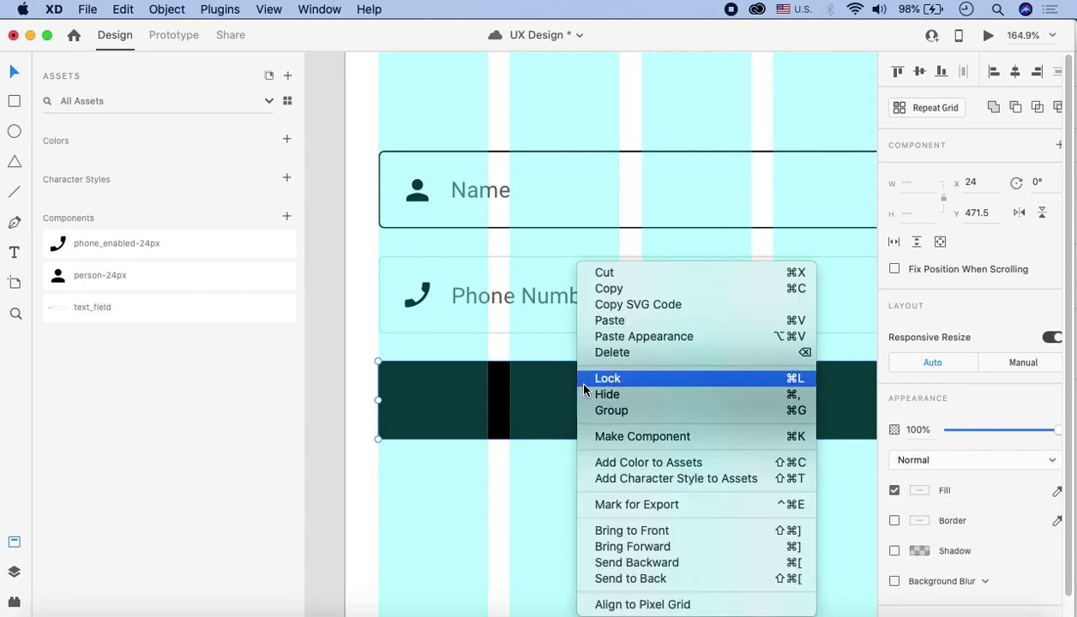
{"action": "left_click", "coordinate": [616, 411]}
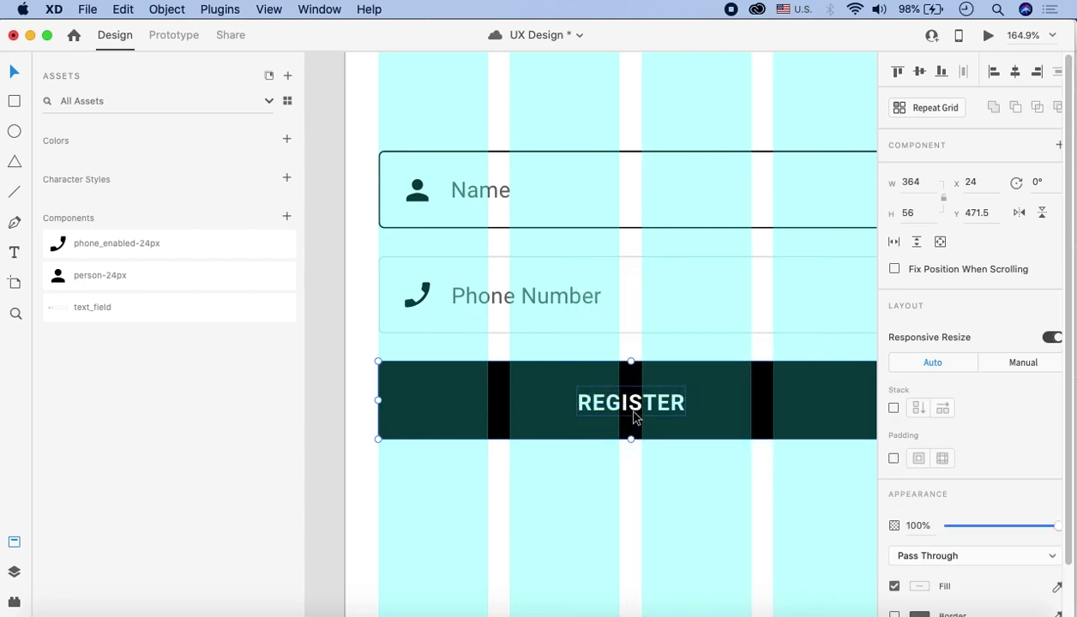
Step: Turn the grouped REGISTER button into a component named Button
{"action": "left_click", "coordinate": [287, 216]}
{"action": "type", "text": "Button"}
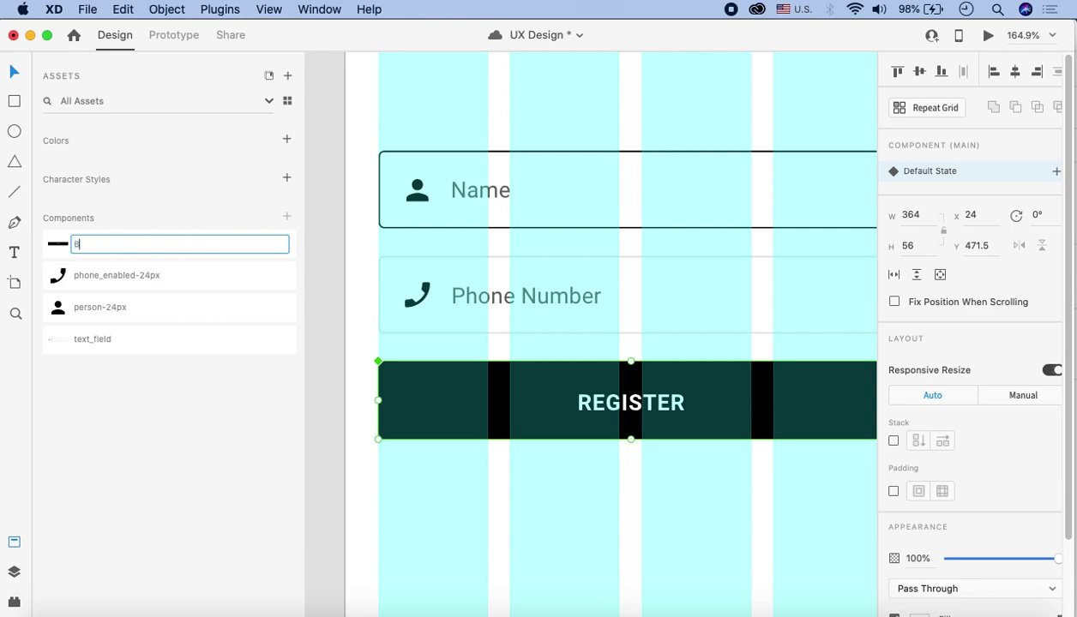
{"action": "left_click", "coordinate": [317, 283]}
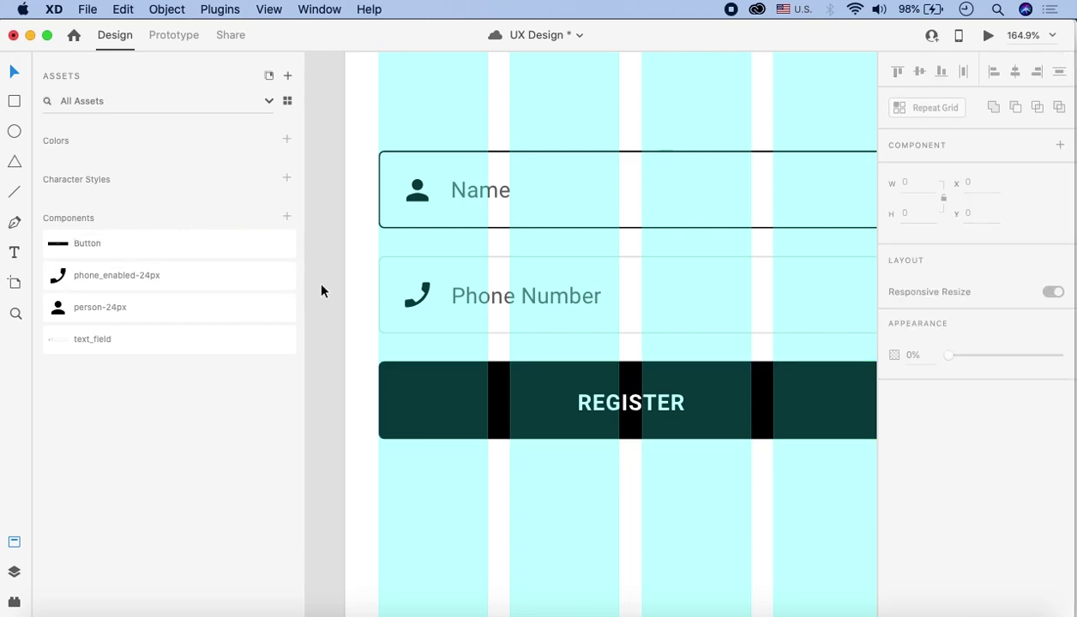
Step: Save the "Get Started" title's text formatting as a character style named Main Heading
{"action": "scroll", "coordinate": [600, 292], "scroll_direction": "down", "scroll_amount": 5}
{"action": "scroll", "coordinate": [571, 233], "scroll_direction": "up", "scroll_amount": 5}
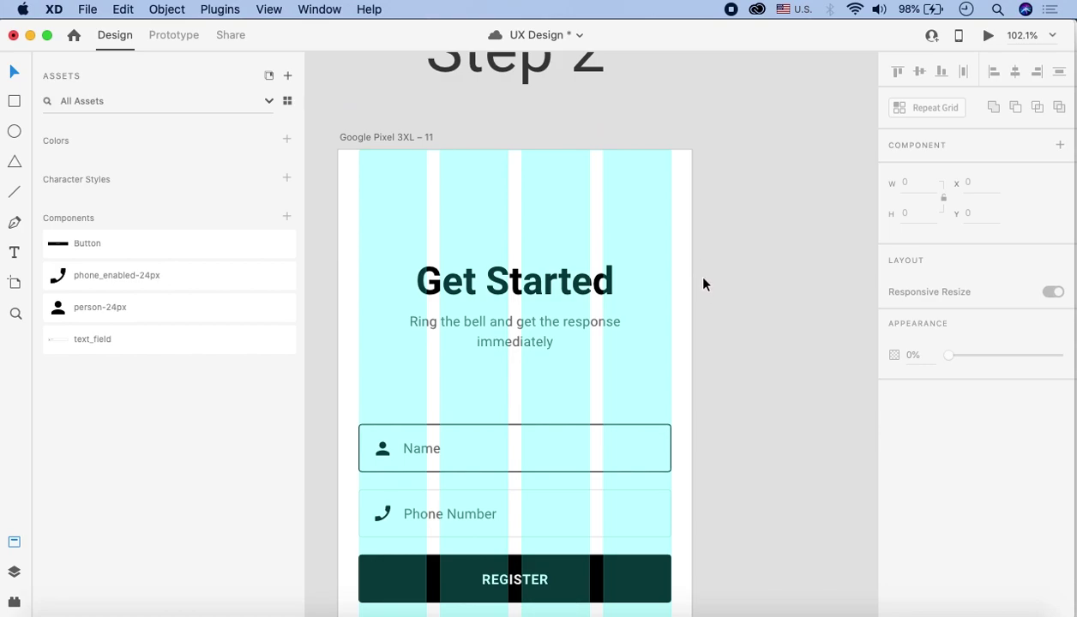
{"action": "scroll", "coordinate": [703, 285], "scroll_direction": "up", "scroll_amount": 1}
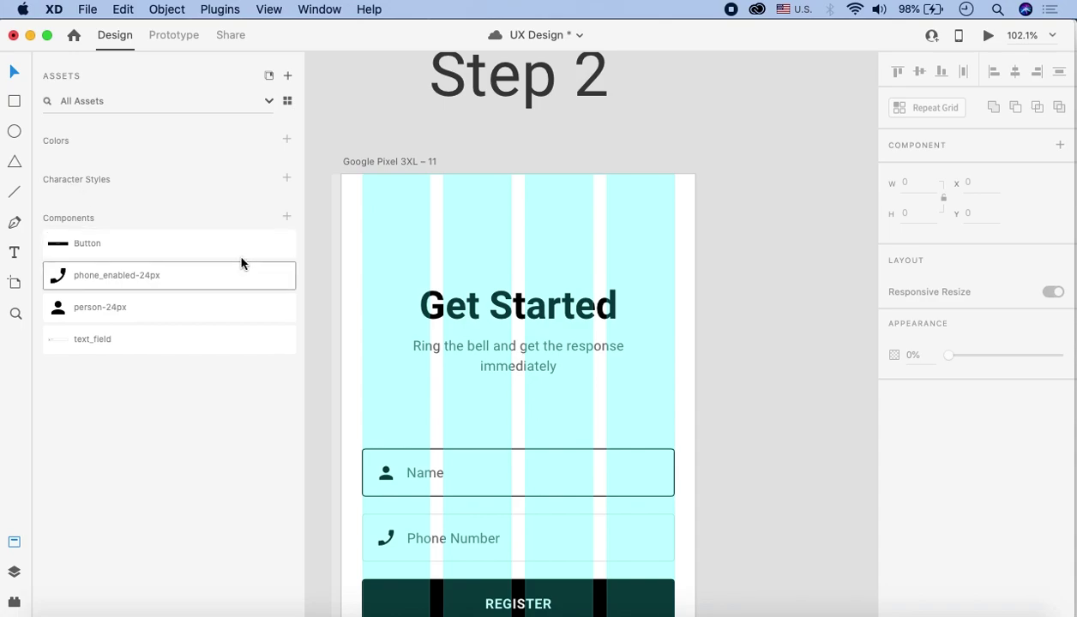
{"action": "scroll", "coordinate": [465, 340], "scroll_direction": "up", "scroll_amount": 5}
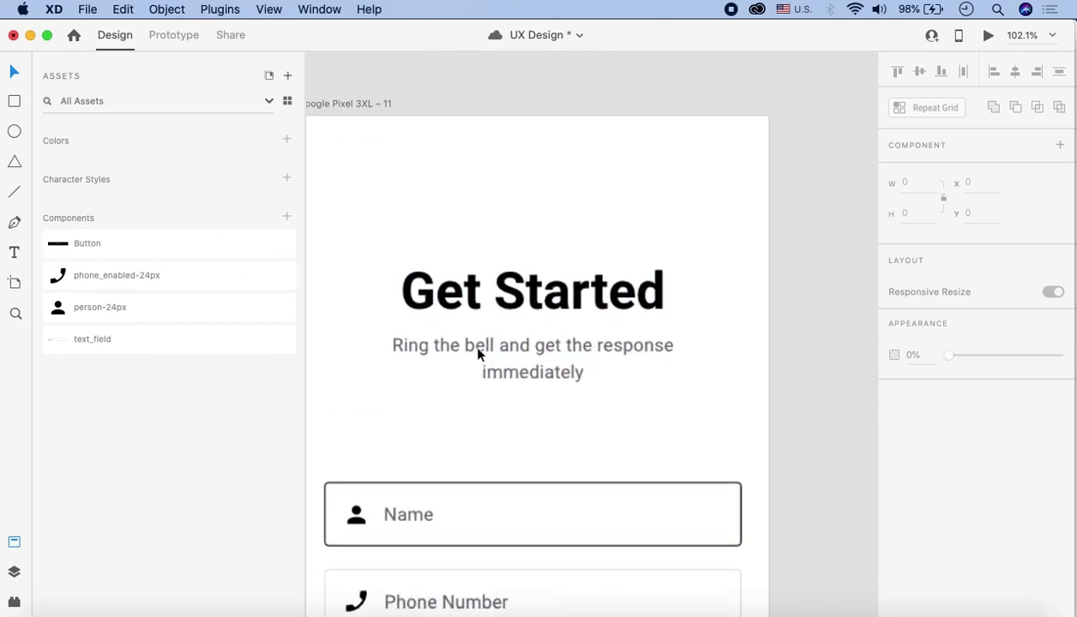
{"action": "left_click", "coordinate": [598, 332]}
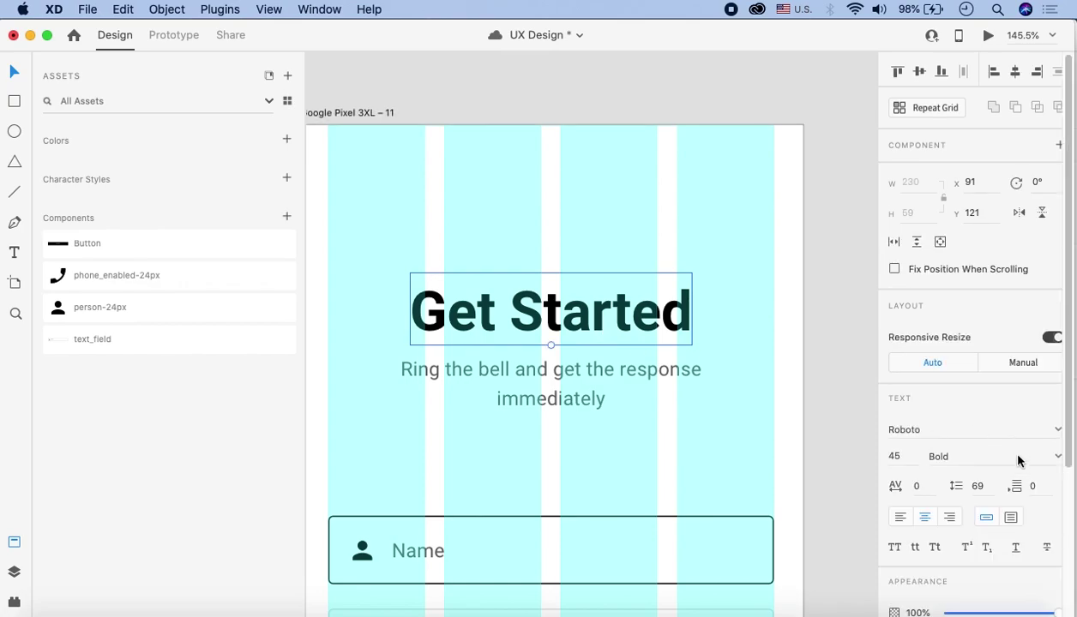
{"action": "scroll", "coordinate": [986, 450], "scroll_direction": "down", "scroll_amount": 1}
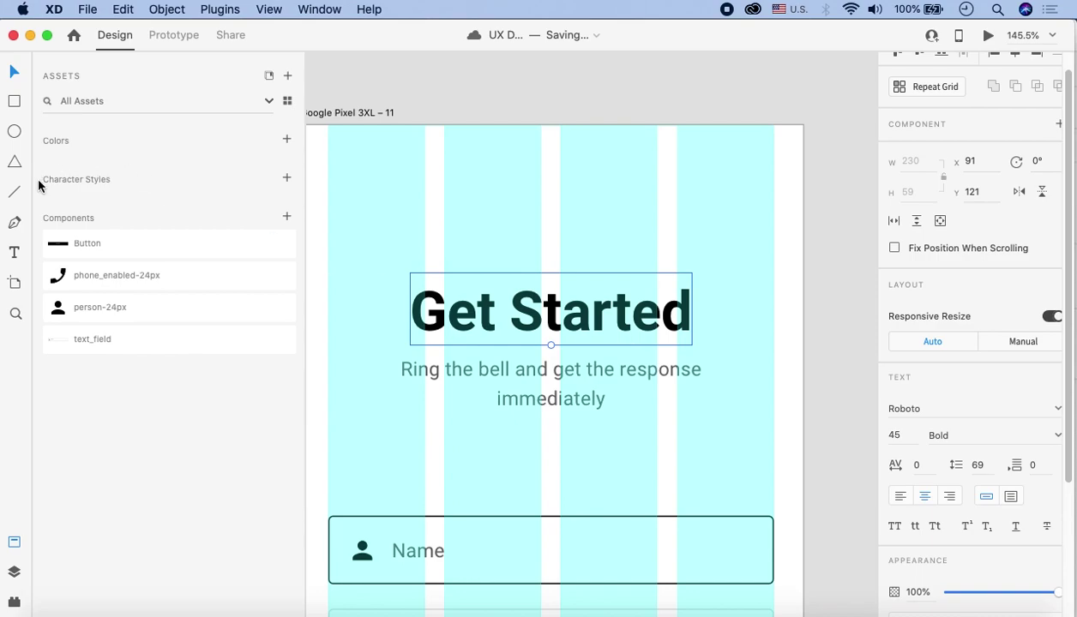
{"action": "left_click", "coordinate": [288, 179]}
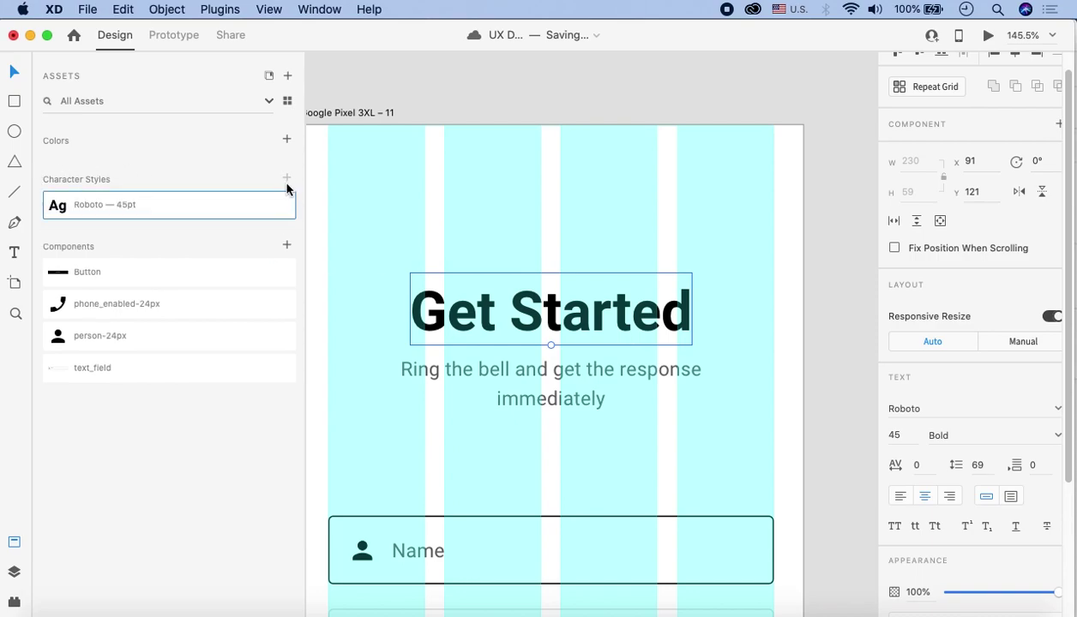
{"action": "double_click", "coordinate": [118, 205]}
{"action": "type", "text": "Main Heading"}
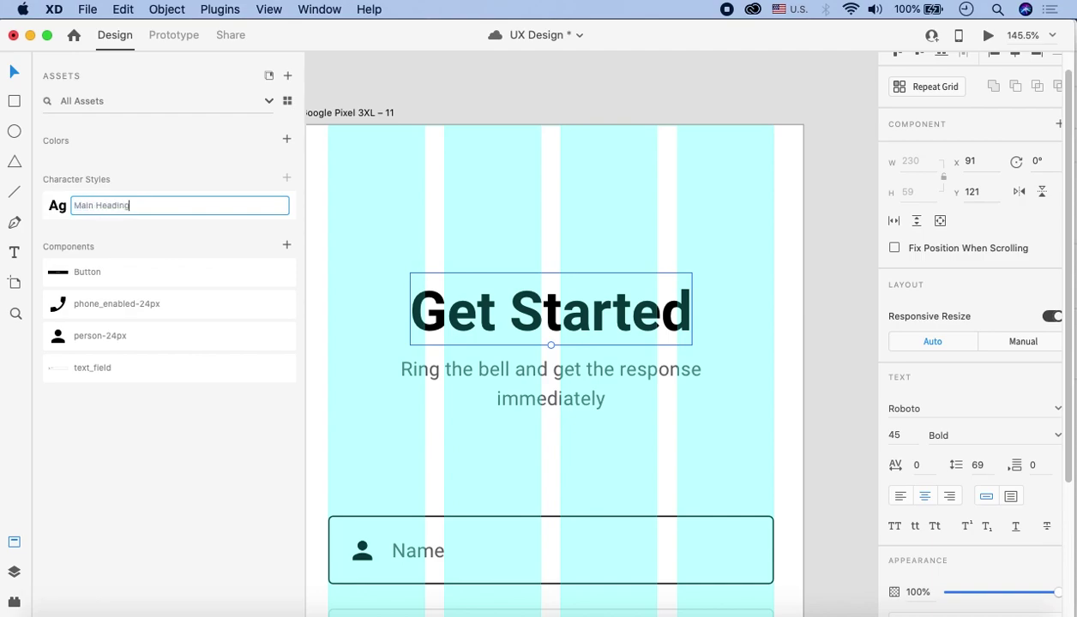
{"action": "left_click", "coordinate": [439, 97]}
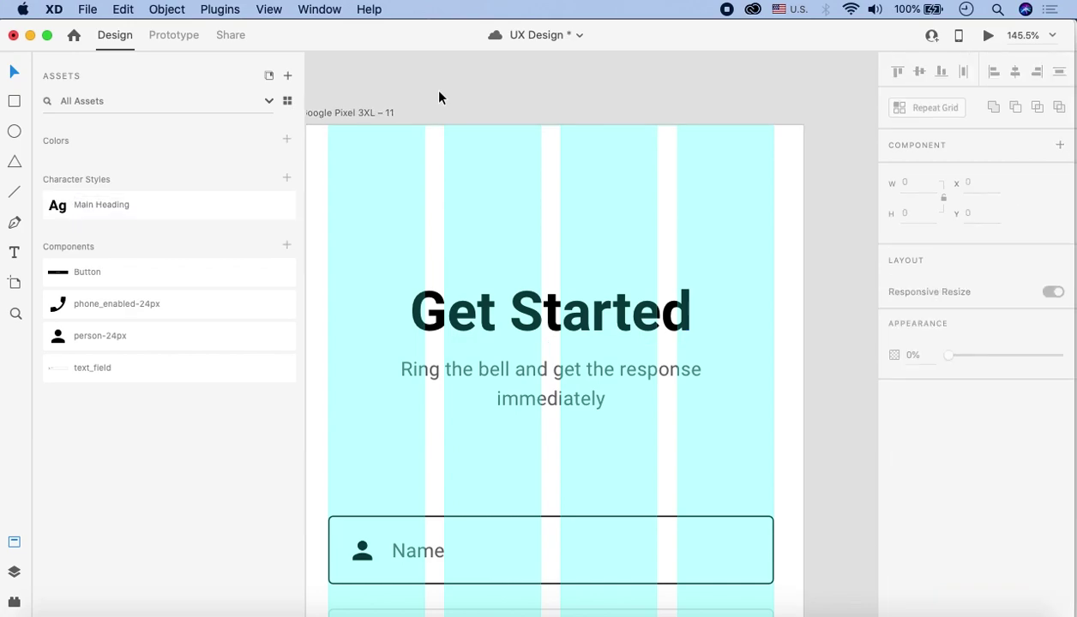
Step: Save the formatting of the text under the "Get Started" title as a character style named Sub-Heading
{"action": "left_click", "coordinate": [545, 372]}
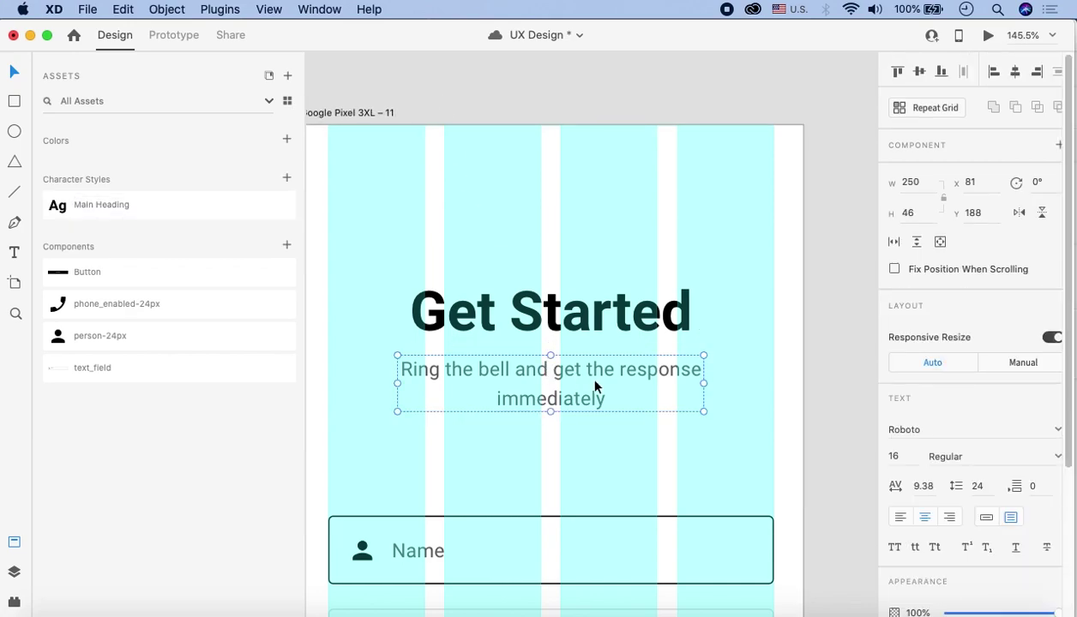
{"action": "left_click", "coordinate": [286, 179]}
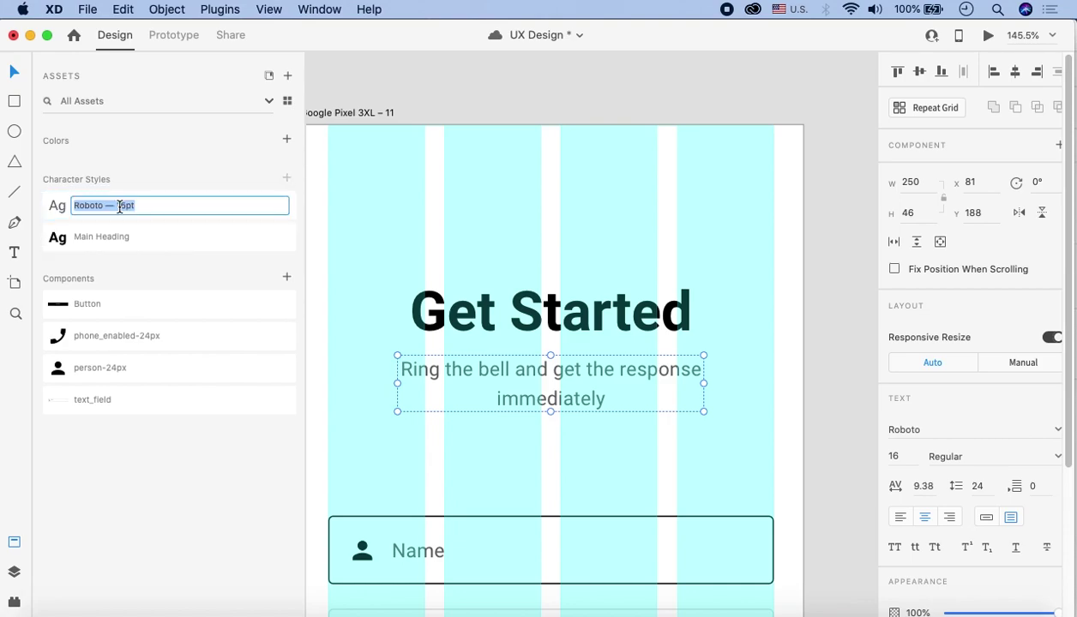
{"action": "type", "text": "Sub-"}
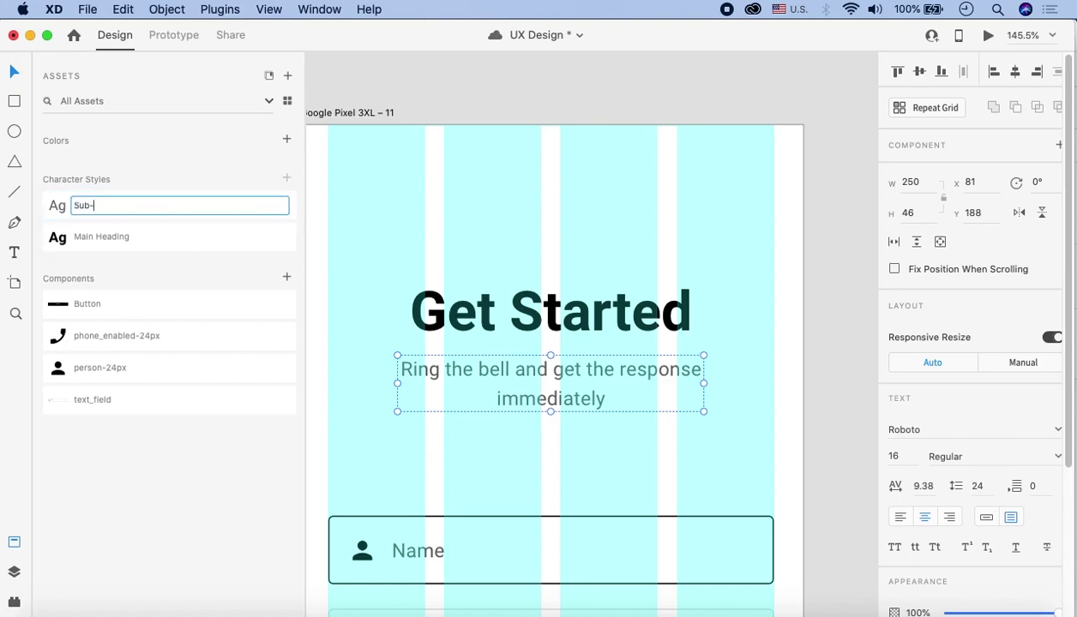
{"action": "left_click", "coordinate": [634, 149]}
Step: Review the wireframe artboards Google Pixel 3XL – 2 and 3, and save the document
{"action": "scroll", "coordinate": [634, 150], "scroll_direction": "down", "scroll_amount": 5}
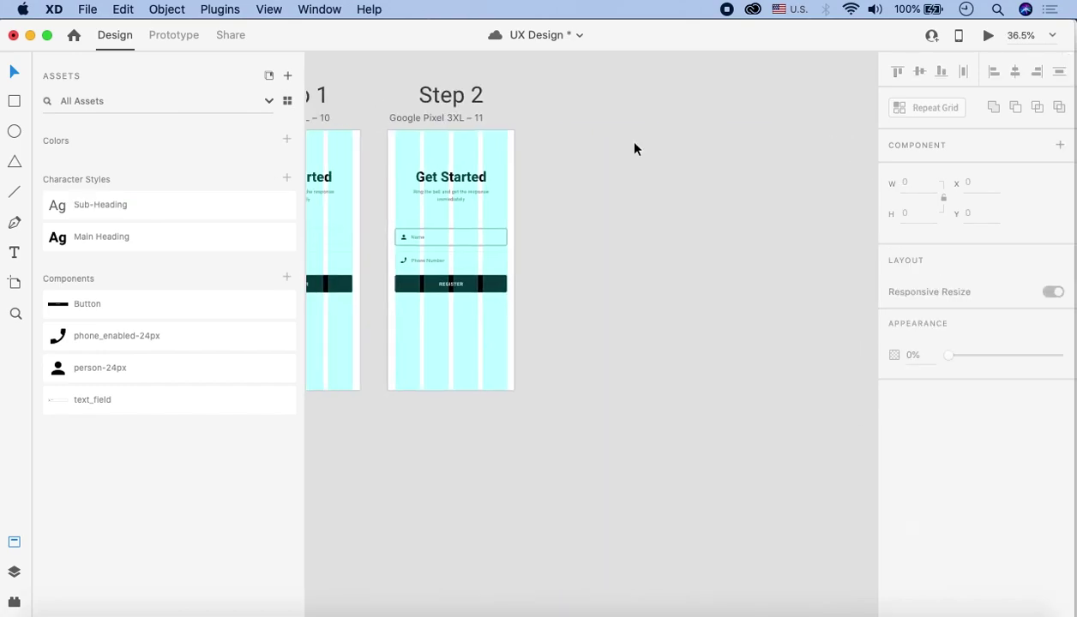
{"action": "scroll", "coordinate": [633, 149], "scroll_direction": "left", "scroll_amount": 5}
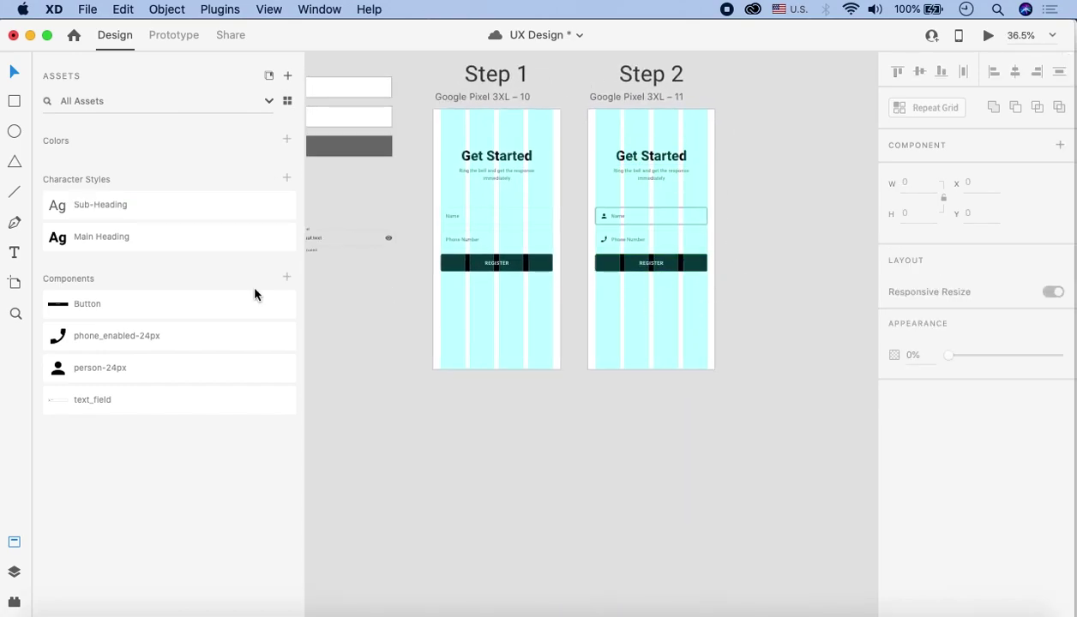
{"action": "scroll", "coordinate": [551, 290], "scroll_direction": "right", "scroll_amount": 10}
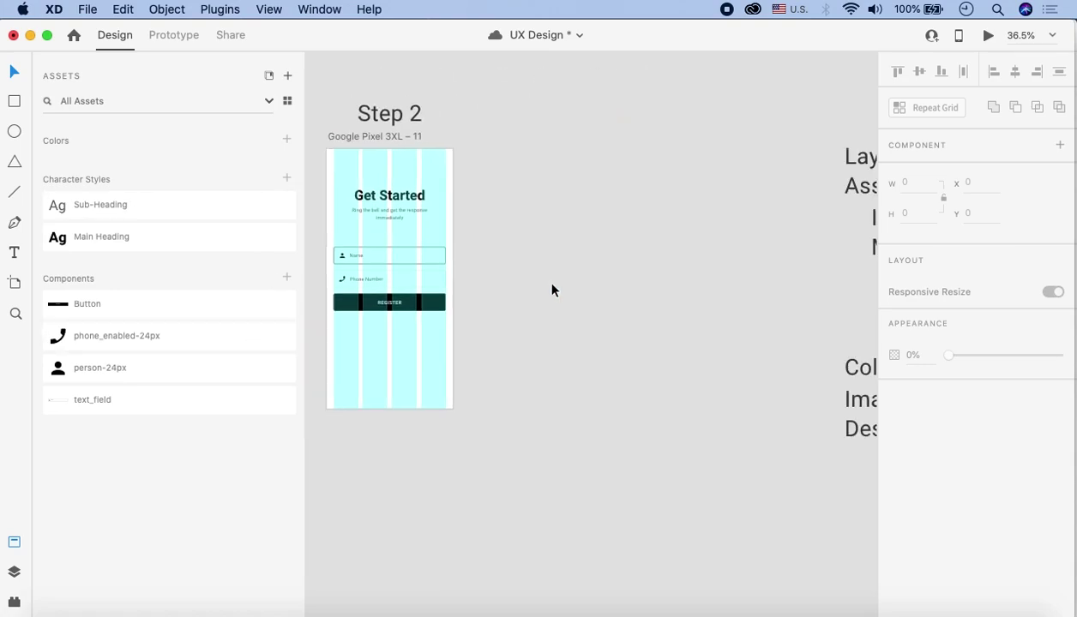
{"action": "scroll", "coordinate": [551, 290], "scroll_direction": "left", "scroll_amount": 15}
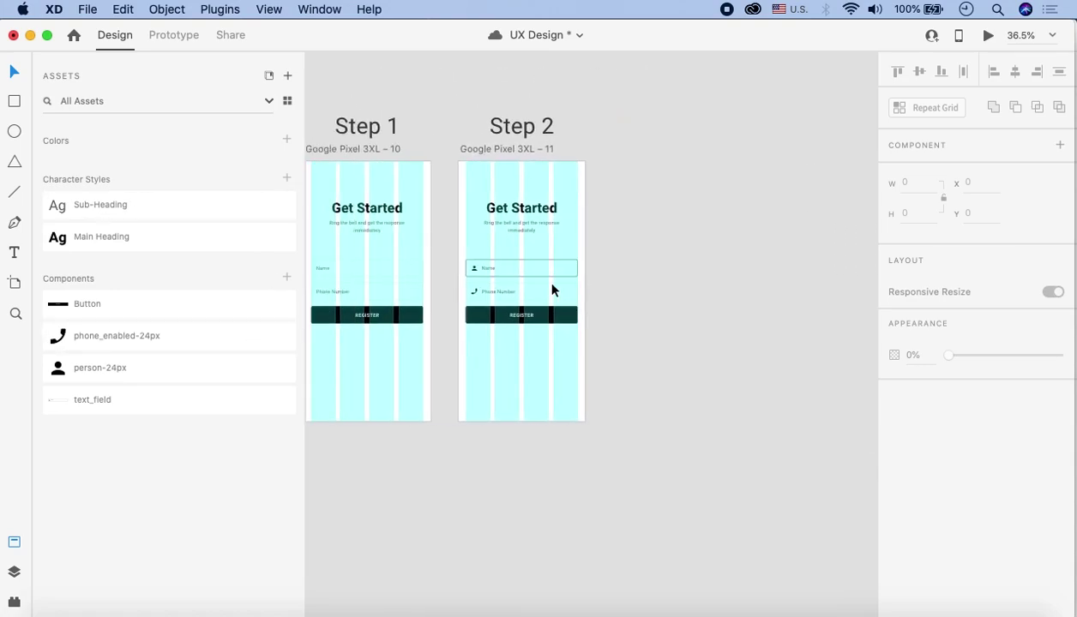
{"action": "scroll", "coordinate": [469, 339], "scroll_direction": "down", "scroll_amount": 3}
{"action": "scroll", "coordinate": [469, 339], "scroll_direction": "left", "scroll_amount": 5}
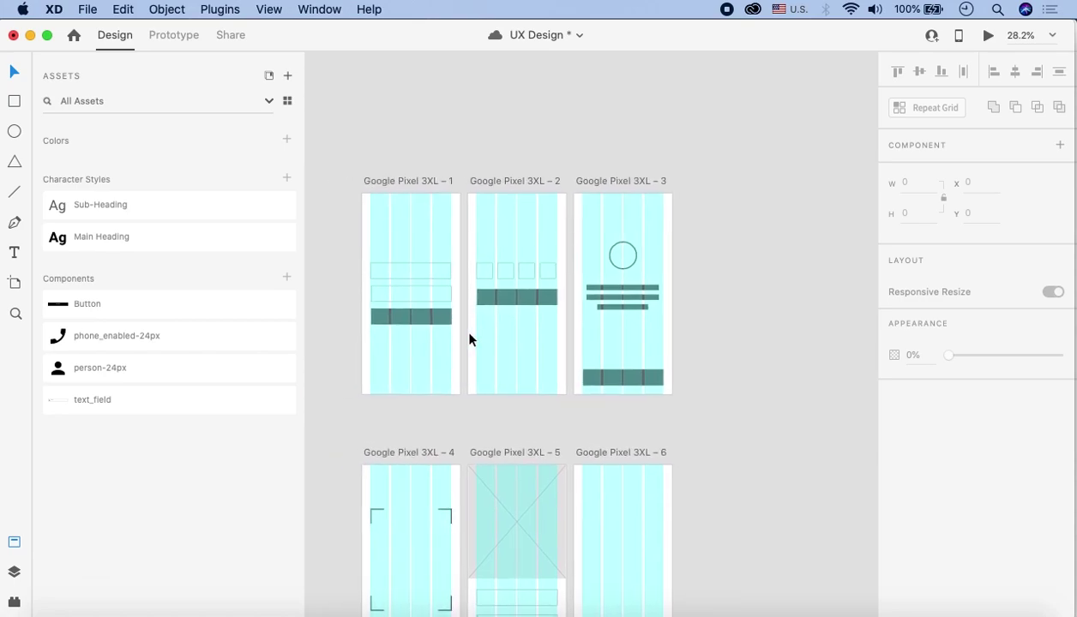
{"action": "scroll", "coordinate": [469, 339], "scroll_direction": "up", "scroll_amount": 5}
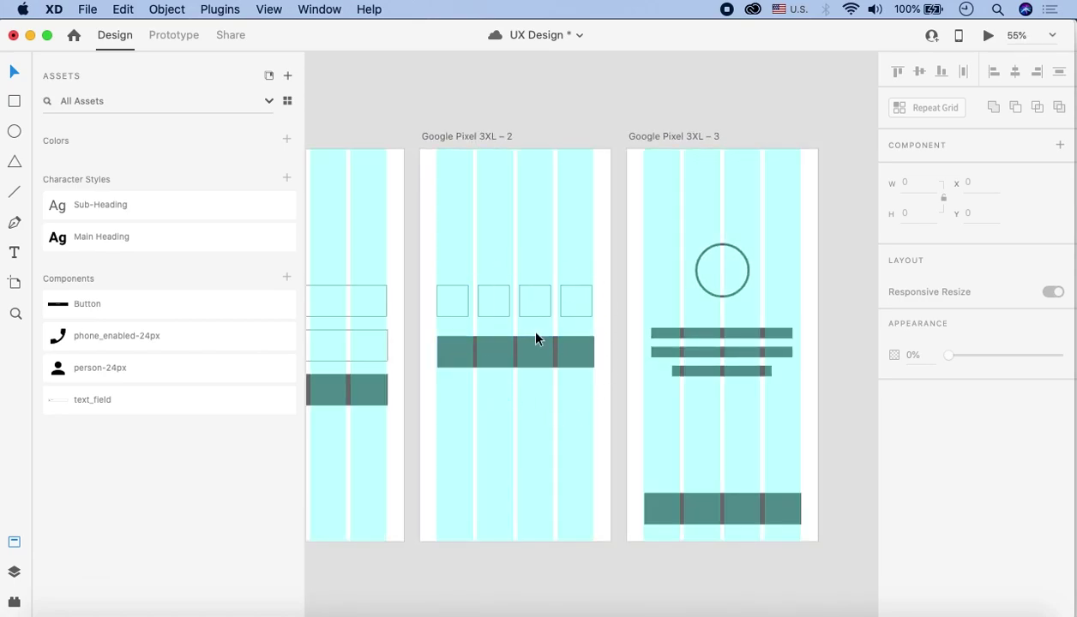
{"action": "key", "text": "super+s"}
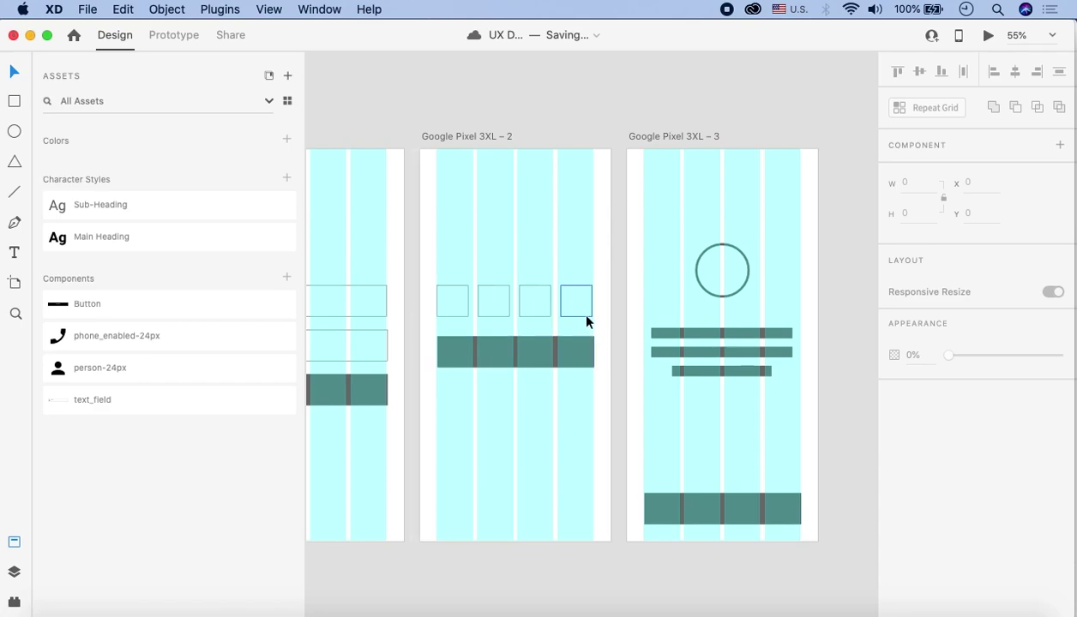
Step: Duplicate the Step 2 artboard Google Pixel 3XL – 11 and place the copy directly beside the original
{"action": "scroll", "coordinate": [575, 308], "scroll_direction": "down", "scroll_amount": 10}
{"action": "scroll", "coordinate": [575, 308], "scroll_direction": "right", "scroll_amount": 10}
{"action": "left_click", "coordinate": [385, 158]}
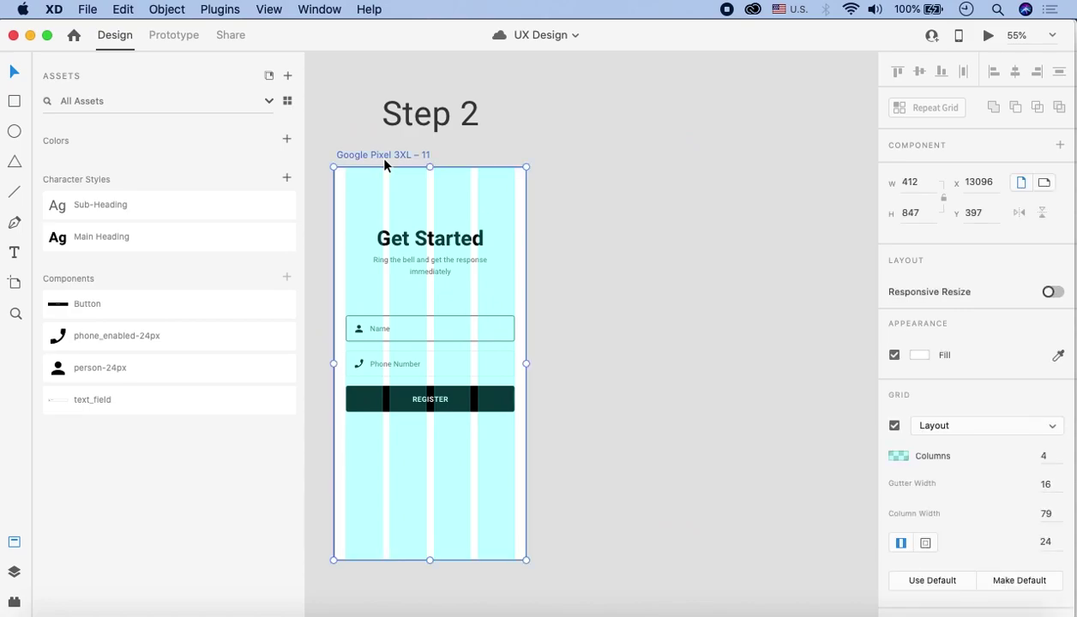
{"action": "left_click_drag", "start_coordinate": [415, 160], "coordinate": [579, 171]}
{"action": "left_click", "coordinate": [700, 296]}
{"action": "scroll", "coordinate": [700, 332], "scroll_direction": "up", "scroll_amount": 5}
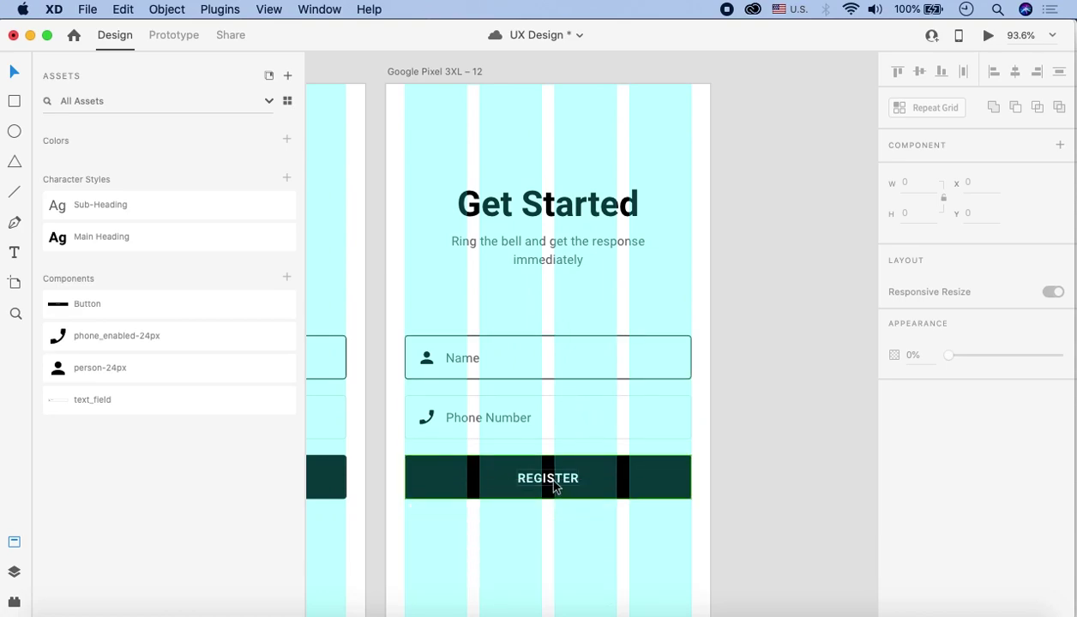
{"action": "left_click", "coordinate": [554, 485]}
{"action": "scroll", "coordinate": [553, 485], "scroll_direction": "up", "scroll_amount": 3}
{"action": "double_click", "coordinate": [557, 485]}
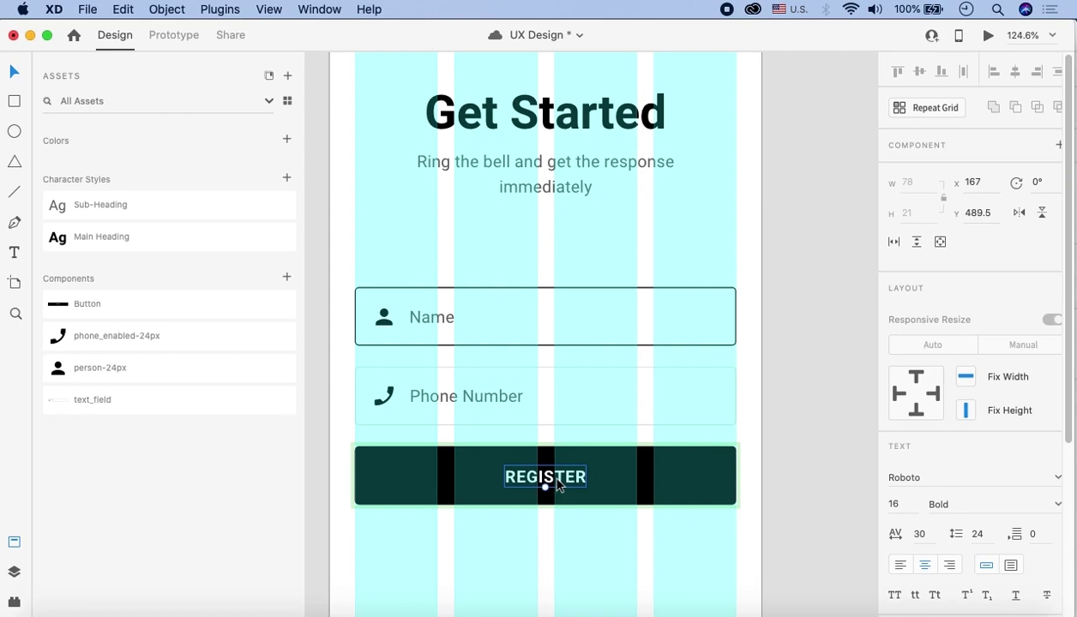
{"action": "double_click", "coordinate": [553, 477]}
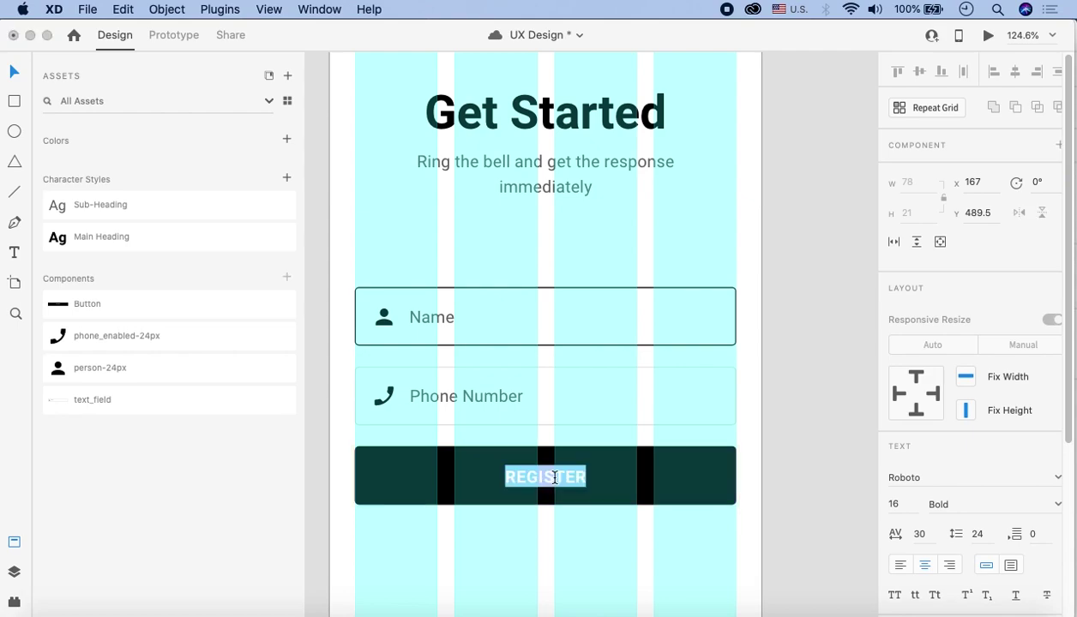
{"action": "key", "text": "Escape"}
Step: Delete the headings, both text fields and the REGISTER button from the duplicated artboard Google Pixel 3XL – 12
{"action": "scroll", "coordinate": [770, 456], "scroll_direction": "down", "scroll_amount": 3}
{"action": "left_click_drag", "start_coordinate": [799, 540], "coordinate": [546, 215]}
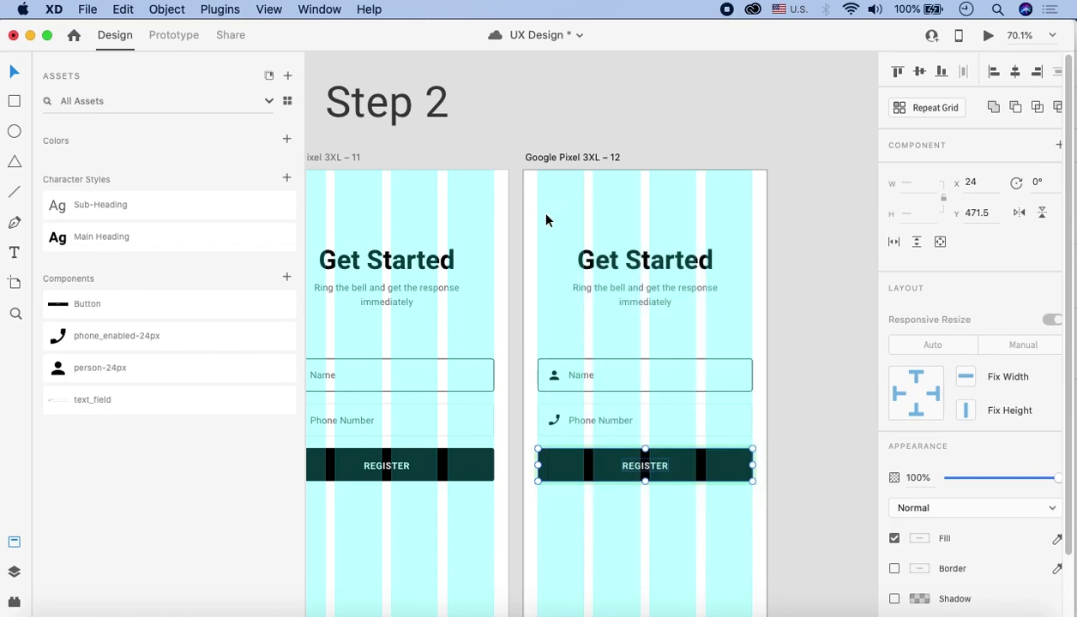
{"action": "key", "text": "Delete"}
{"action": "left_click_drag", "start_coordinate": [553, 272], "coordinate": [757, 468]}
{"action": "key", "text": "Delete"}
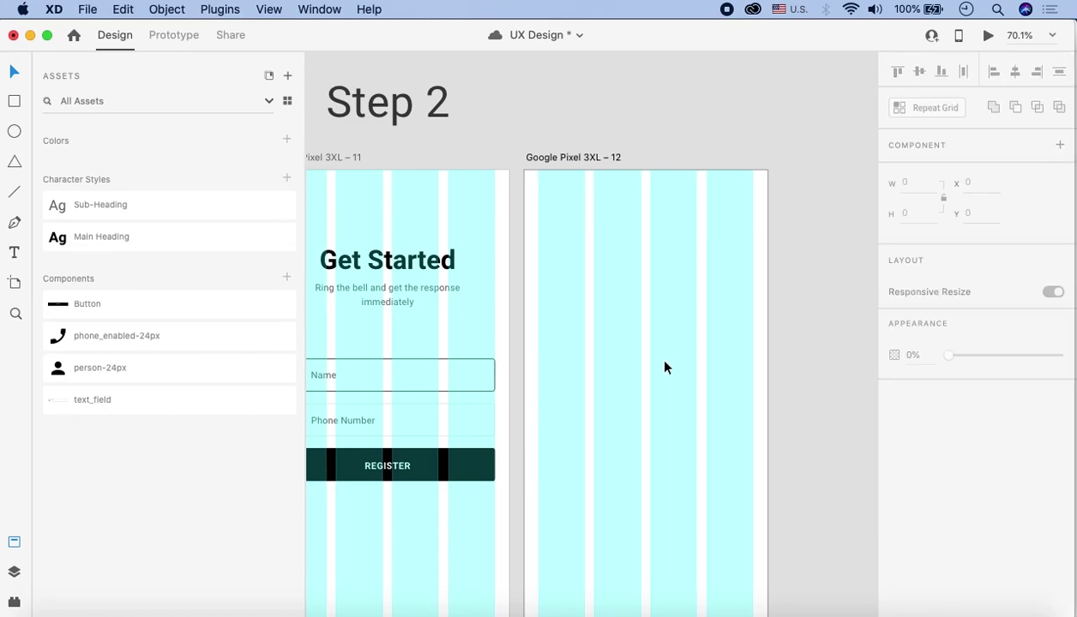
Step: Place an instance of the Button component on the empty artboard at X 24, Y 474, aligned with the column grid
{"action": "scroll", "coordinate": [664, 367], "scroll_direction": "down", "scroll_amount": 2}
{"action": "scroll", "coordinate": [665, 366], "scroll_direction": "left", "scroll_amount": 2}
{"action": "left_click_drag", "start_coordinate": [80, 303], "coordinate": [657, 422]}
{"action": "left_click_drag", "start_coordinate": [742, 424], "coordinate": [678, 427]}
{"action": "scroll", "coordinate": [710, 400], "scroll_direction": "right", "scroll_amount": 2}
{"action": "scroll", "coordinate": [710, 400], "scroll_direction": "up", "scroll_amount": 1}
{"action": "scroll", "coordinate": [709, 400], "scroll_direction": "left", "scroll_amount": 2}
{"action": "scroll", "coordinate": [709, 400], "scroll_direction": "up", "scroll_amount": 1}
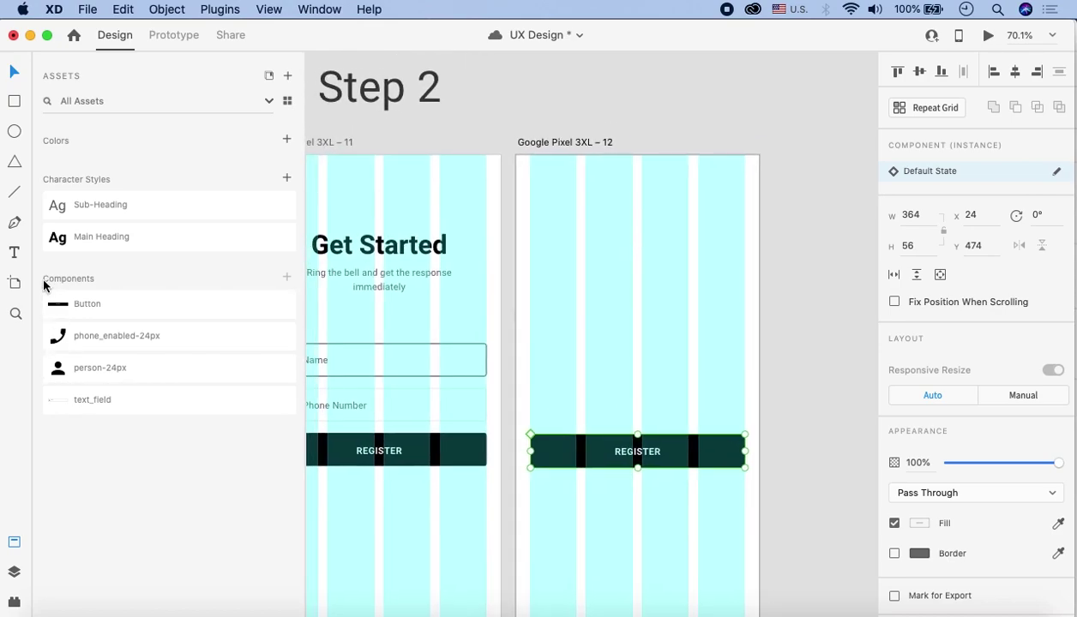
Step: Place a text_field component instance above the REGISTER button on the new artboard and ungroup it
{"action": "left_click_drag", "start_coordinate": [98, 398], "coordinate": [690, 365]}
{"action": "scroll", "coordinate": [685, 360], "scroll_direction": "up", "scroll_amount": 5}
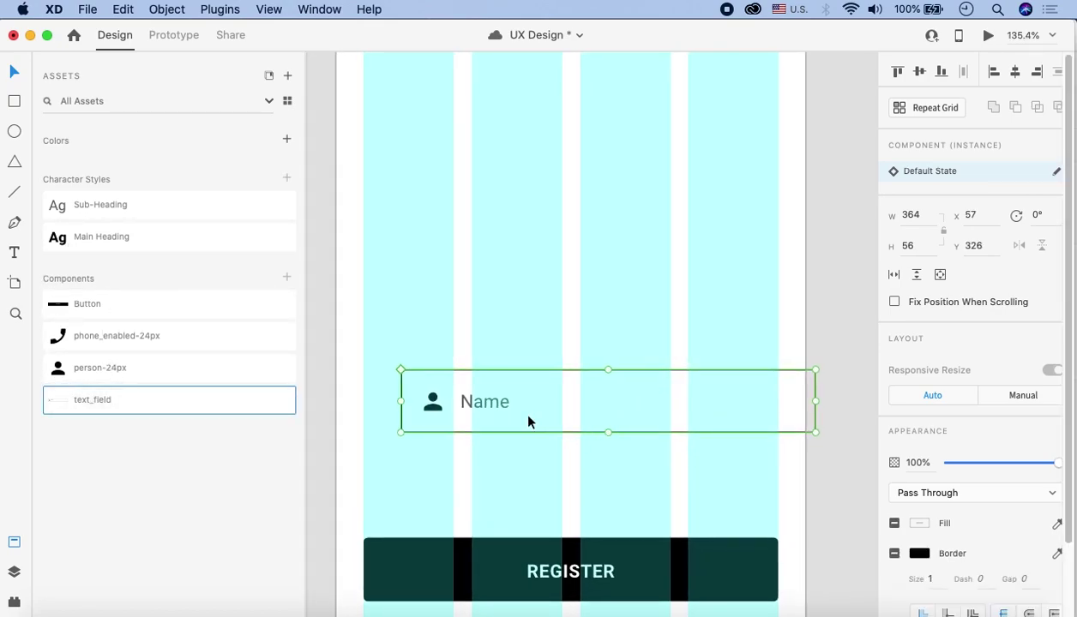
{"action": "right_click", "coordinate": [498, 394]}
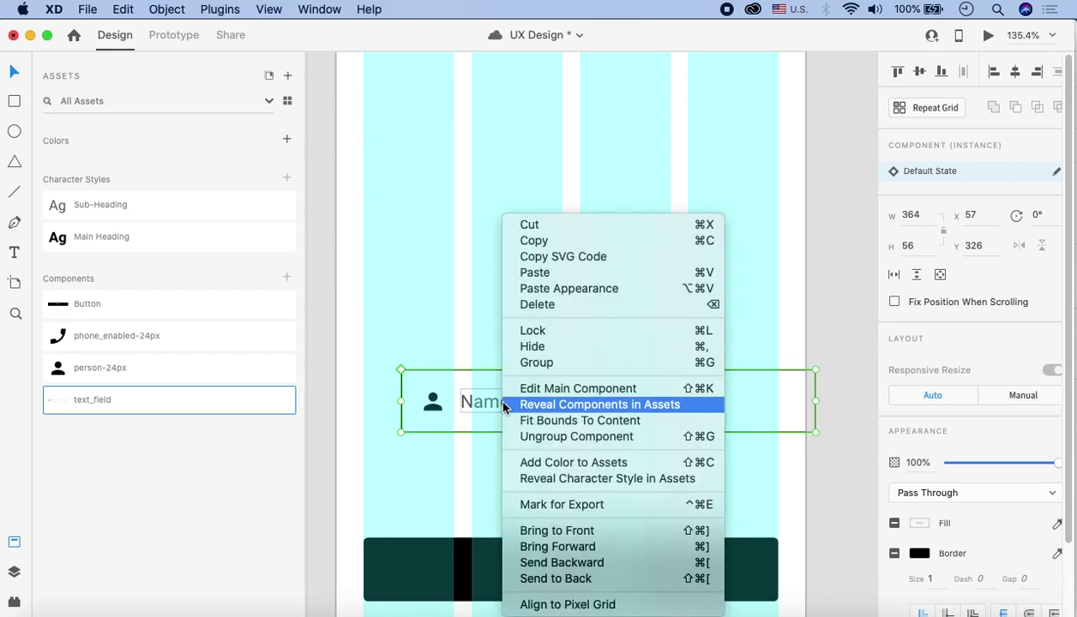
{"action": "left_click", "coordinate": [568, 439]}
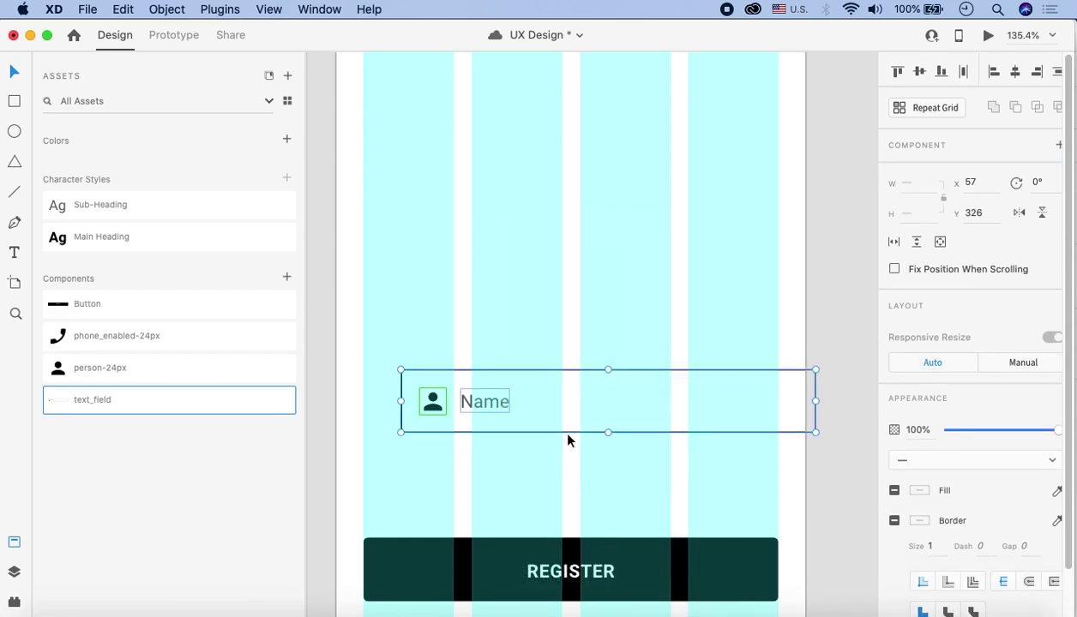
Step: Ungroup the person icon component in the placed field, and delete both the icon and the Name label
{"action": "right_click", "coordinate": [430, 409]}
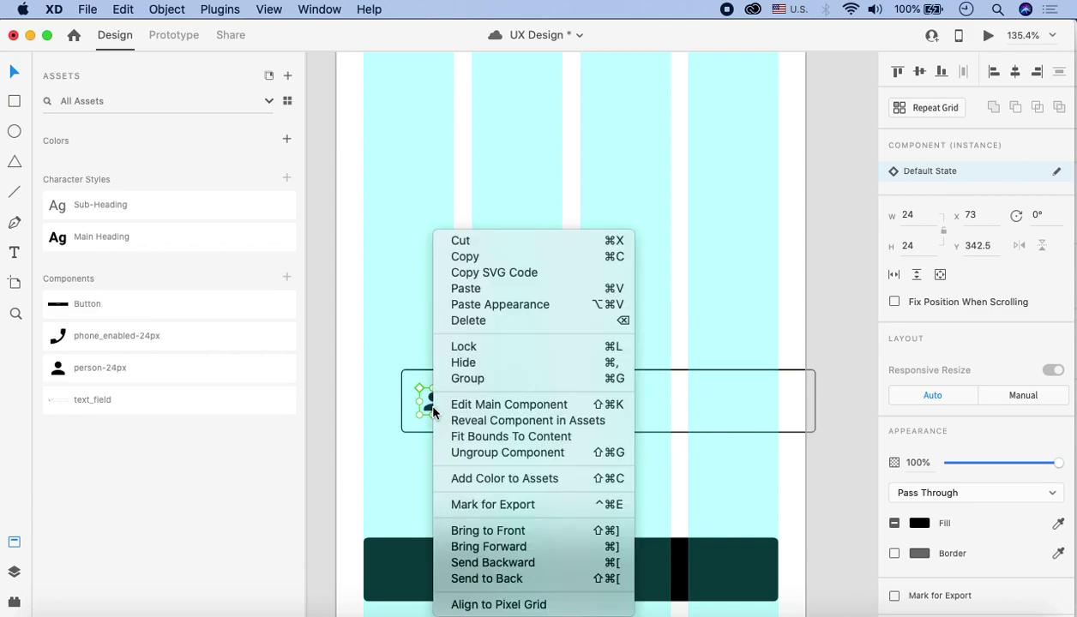
{"action": "left_click", "coordinate": [486, 452]}
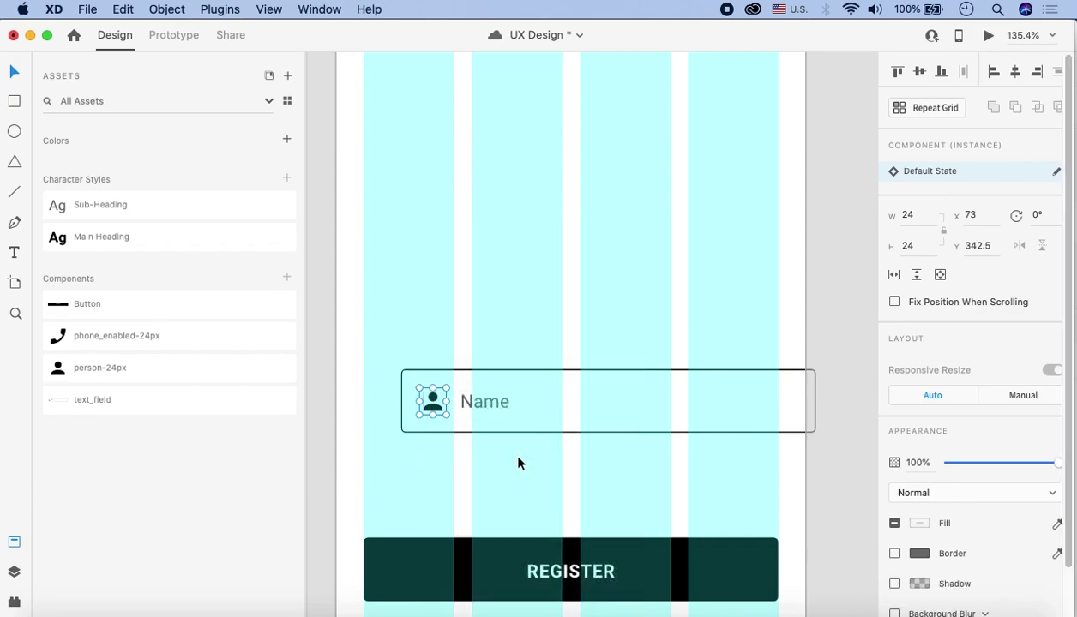
{"action": "left_click", "coordinate": [427, 402]}
{"action": "key", "text": "Delete"}
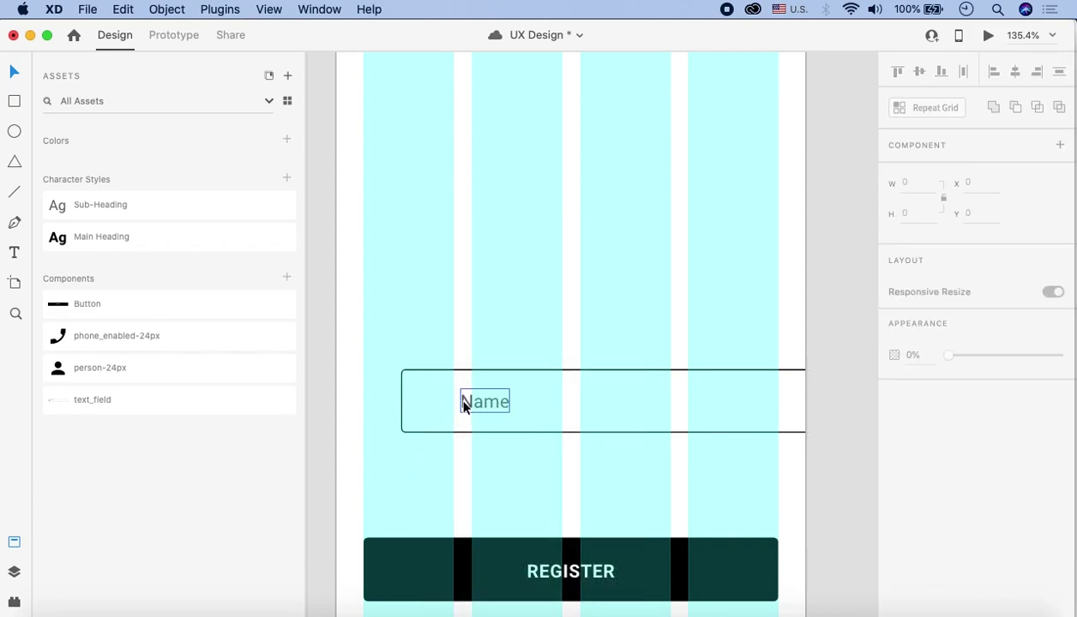
{"action": "left_click", "coordinate": [464, 406]}
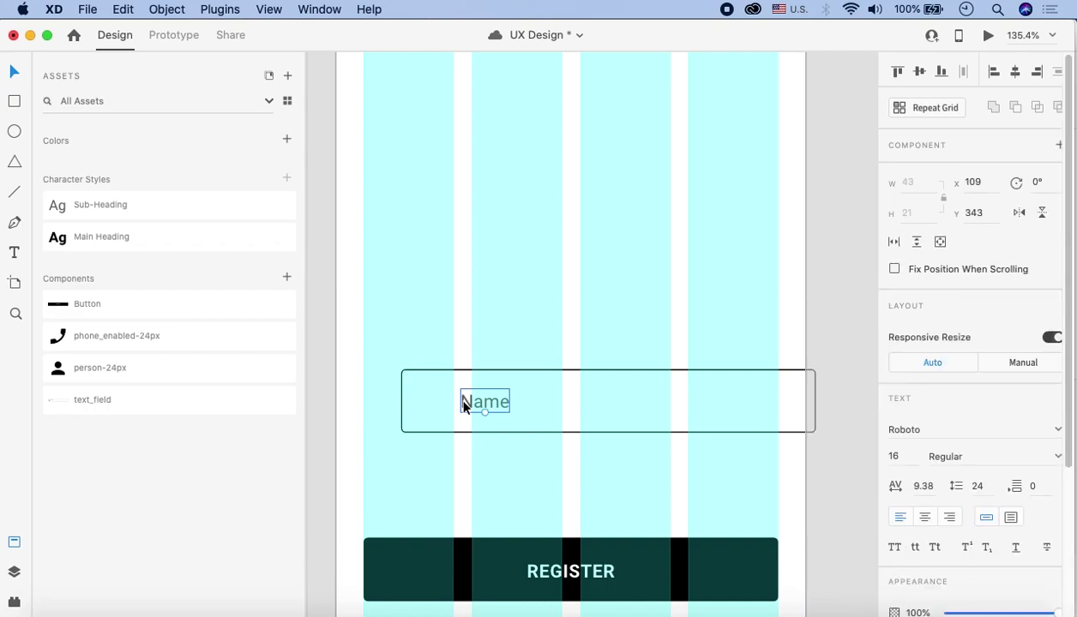
{"action": "key", "text": "Delete"}
Step: Move the remaining field outline to X 24, Y 334 and narrow it to the first grid column, 79 wide
{"action": "left_click_drag", "start_coordinate": [470, 375], "coordinate": [434, 385]}
{"action": "left_click_drag", "start_coordinate": [778, 412], "coordinate": [455, 423]}
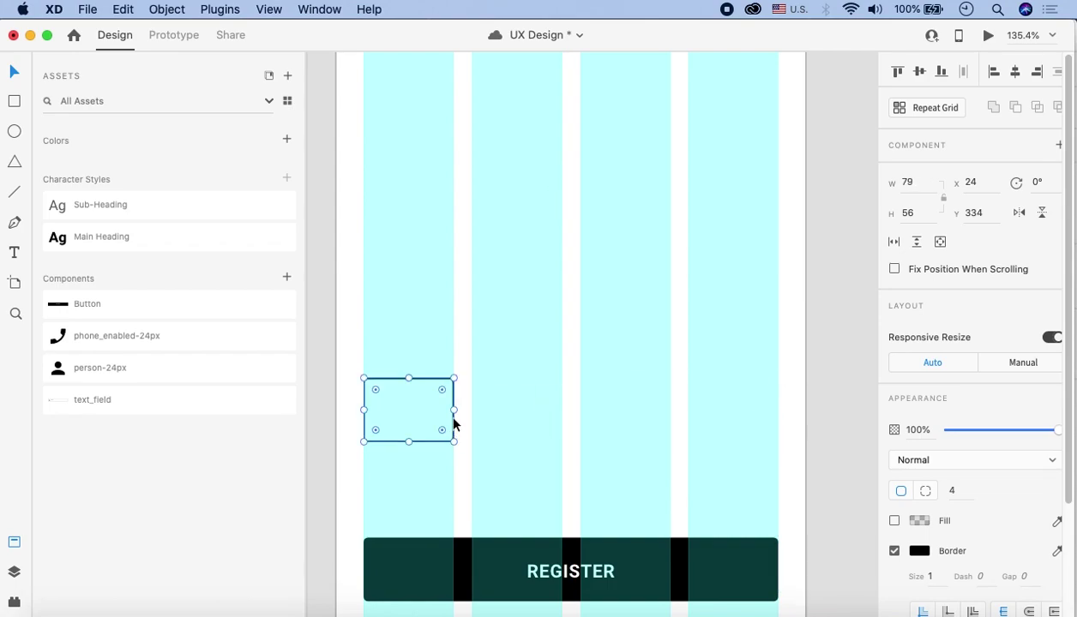
Step: Duplicate the field outline across the other three grid columns, forming a row of four code boxes
{"action": "left_click_drag", "start_coordinate": [420, 384], "coordinate": [740, 387]}
{"action": "left_click", "coordinate": [844, 368]}
{"action": "scroll", "coordinate": [844, 368], "scroll_direction": "down", "scroll_amount": 2}
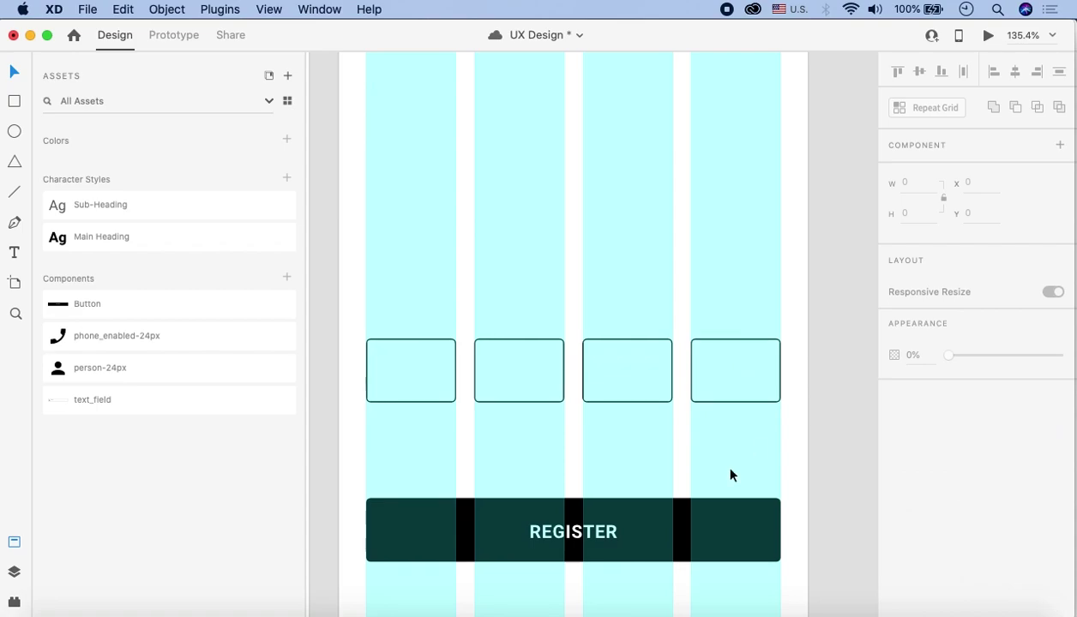
Step: Change the REGISTER label of the button on the new artboard to VERIFY NUMBER
{"action": "left_click", "coordinate": [576, 534]}
{"action": "double_click", "coordinate": [575, 532]}
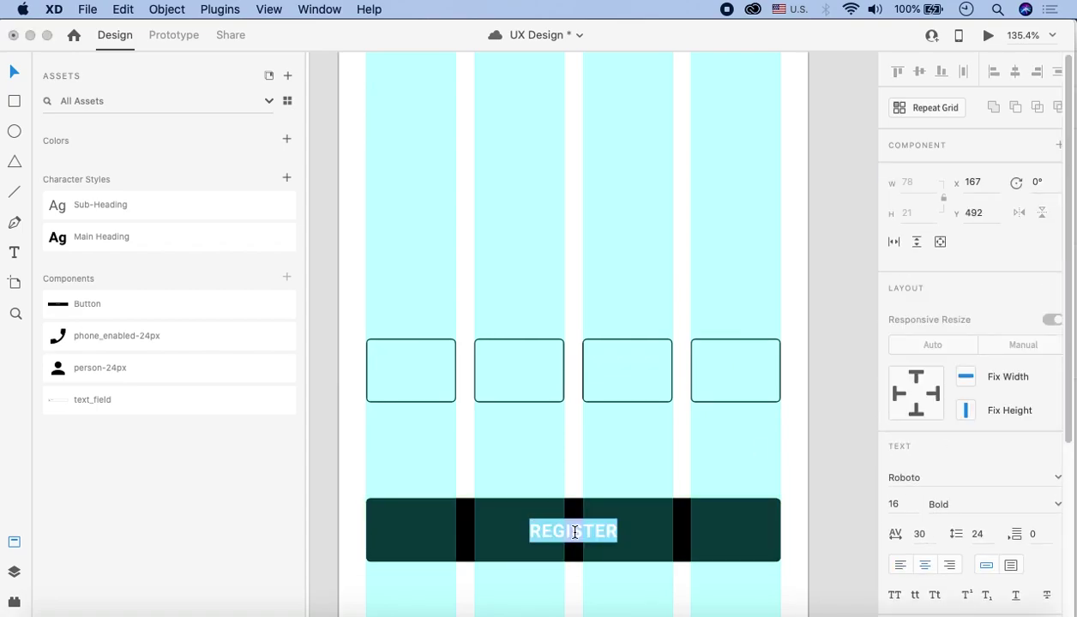
{"action": "type", "text": "VERIFY"}
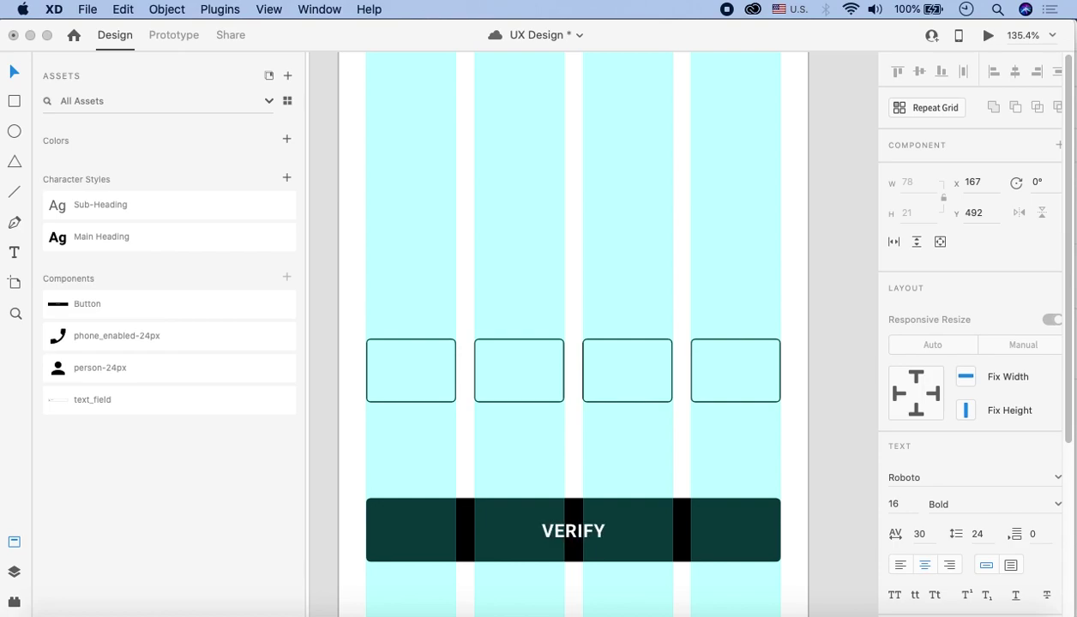
{"action": "type", "text": " NUMBER"}
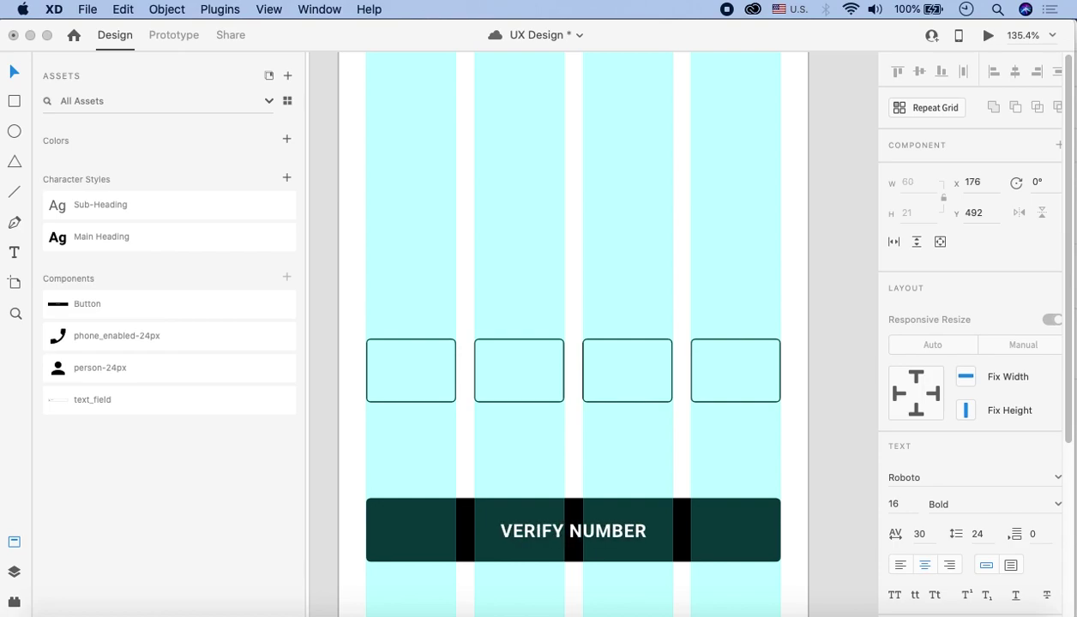
{"action": "key", "text": "Escape"}
Step: Move the row of four code boxes down to Y 387, above the VERIFY NUMBER button
{"action": "scroll", "coordinate": [798, 396], "scroll_direction": "down", "scroll_amount": 3}
{"action": "left_click_drag", "start_coordinate": [793, 454], "coordinate": [577, 409]}
{"action": "left_click", "coordinate": [528, 342]}
{"action": "left_click", "coordinate": [522, 419]}
{"action": "left_click_drag", "start_coordinate": [470, 388], "coordinate": [712, 449]}
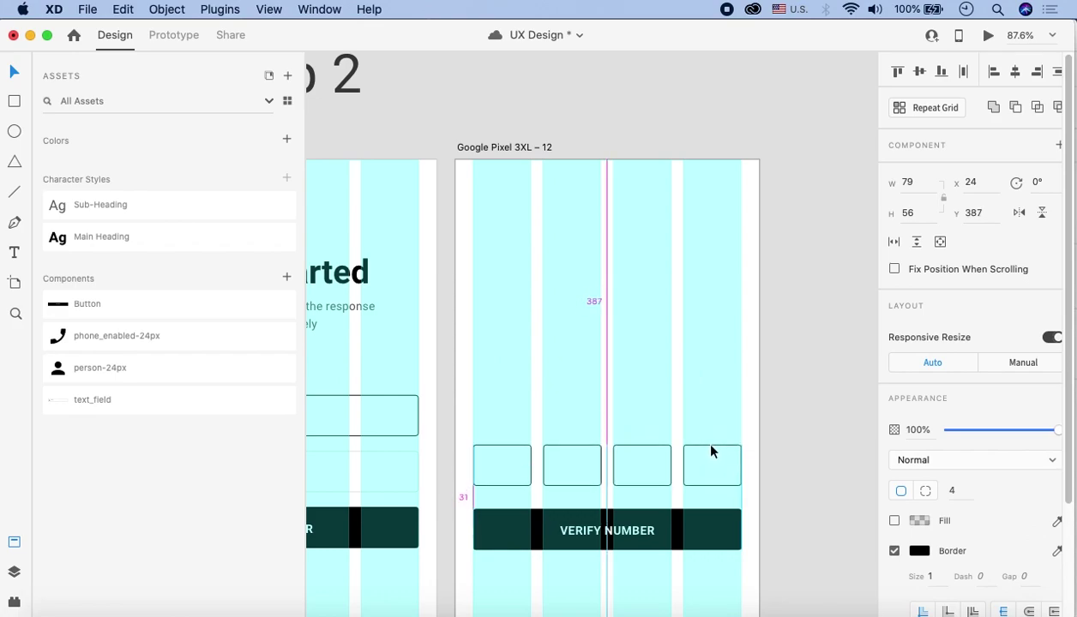
{"action": "left_click", "coordinate": [826, 399]}
{"action": "scroll", "coordinate": [594, 289], "scroll_direction": "left", "scroll_amount": 3}
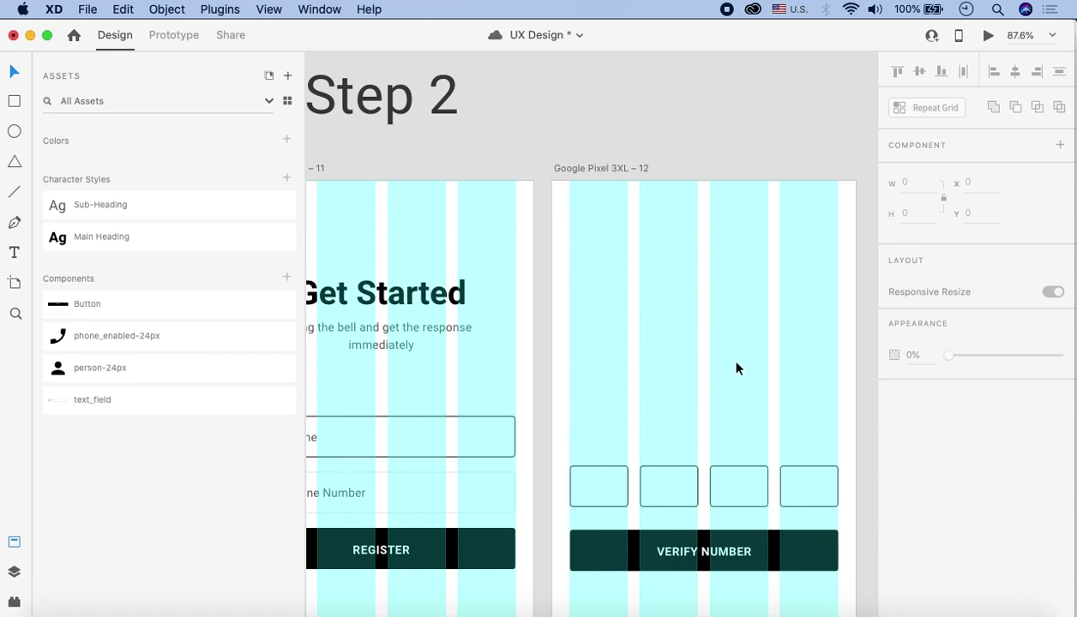
Step: Add text above the code boxes reading "The OTP has been sent to your phone number. Please enter the code below and verify number."
{"action": "left_click", "coordinate": [381, 335]}
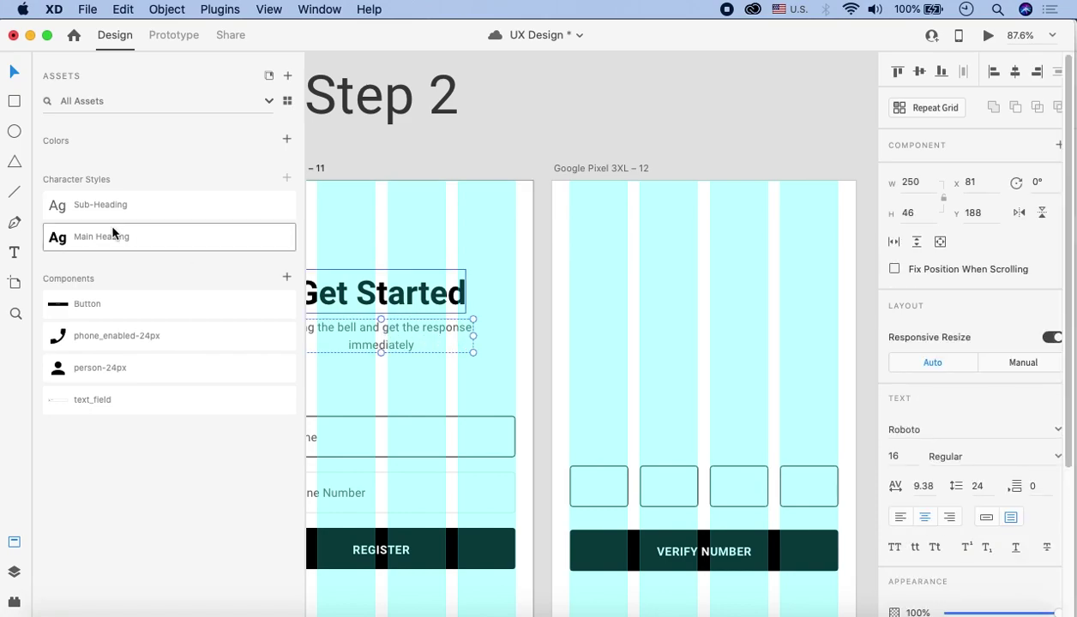
{"action": "left_click", "coordinate": [605, 304]}
{"action": "scroll", "coordinate": [605, 307], "scroll_direction": "right", "scroll_amount": 4}
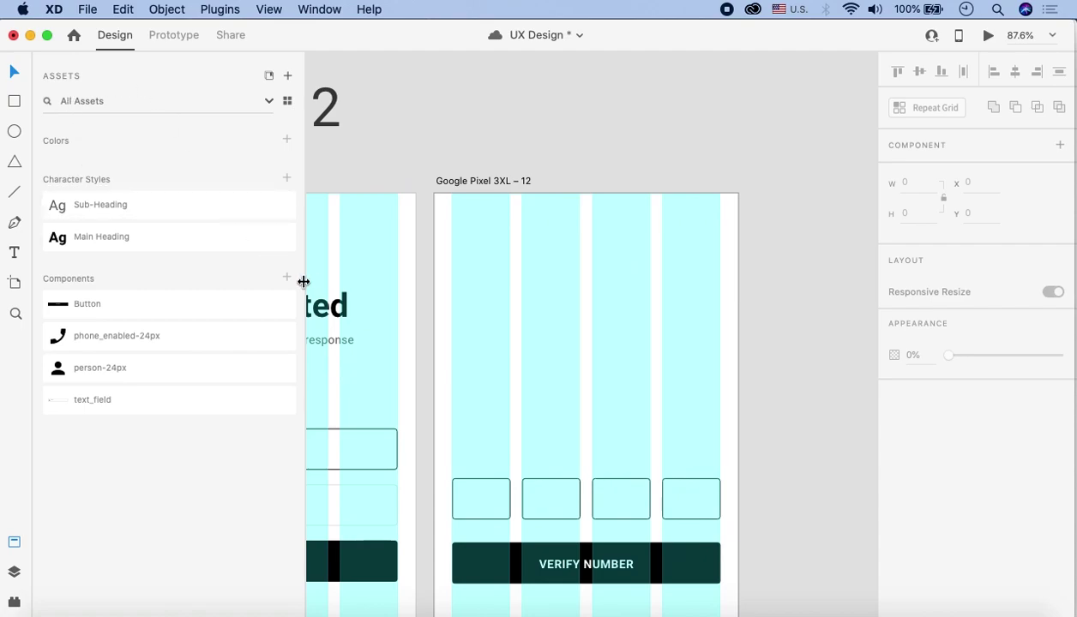
{"action": "left_click", "coordinate": [15, 253]}
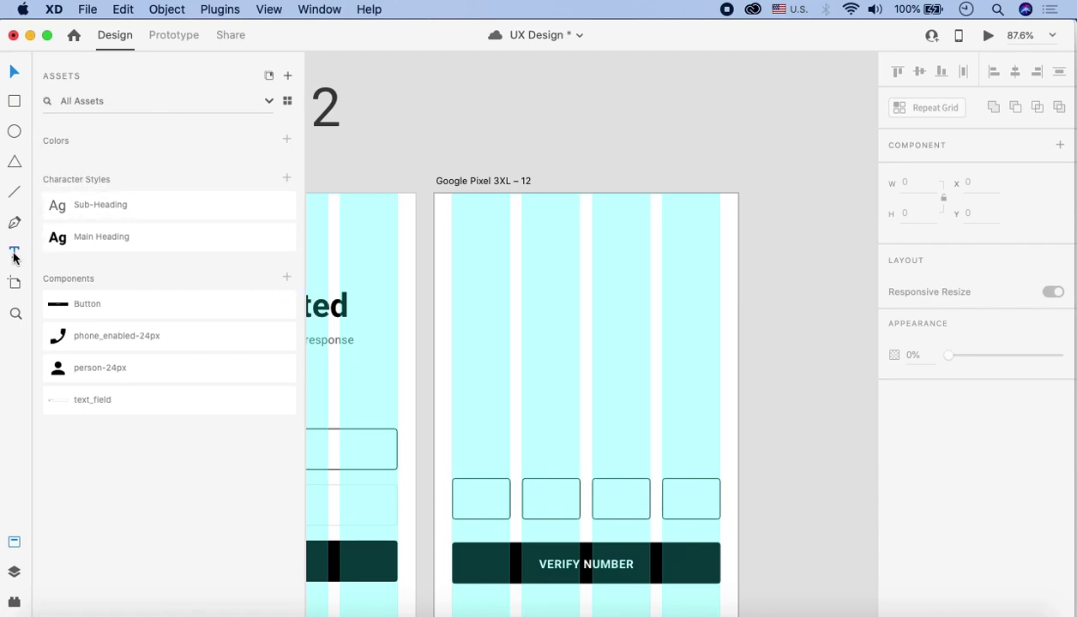
{"action": "left_click", "coordinate": [567, 343]}
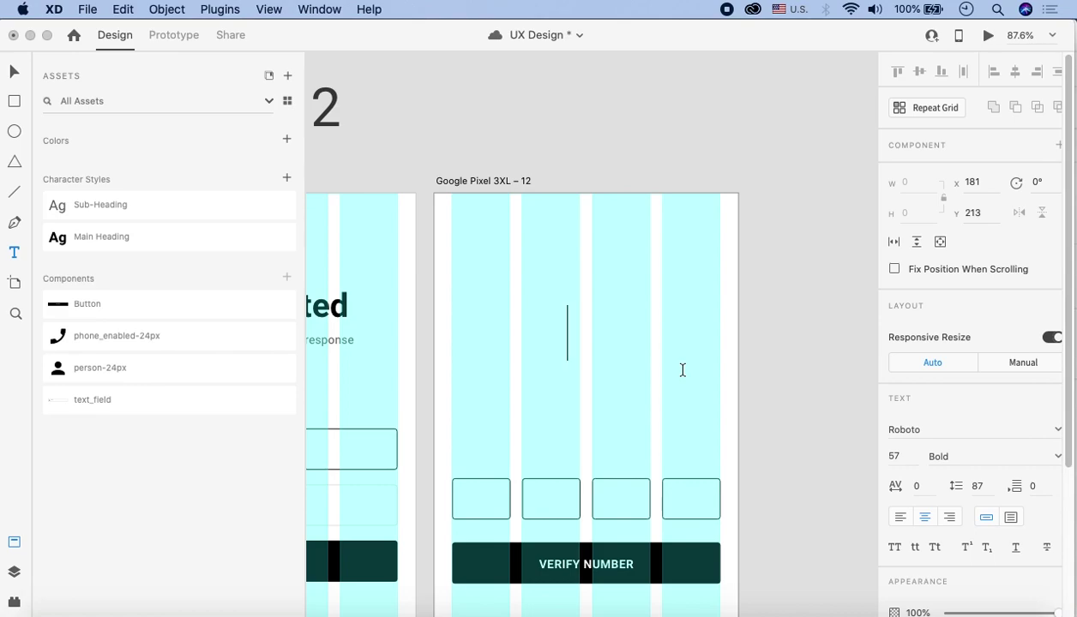
{"action": "type", "text": "The"}
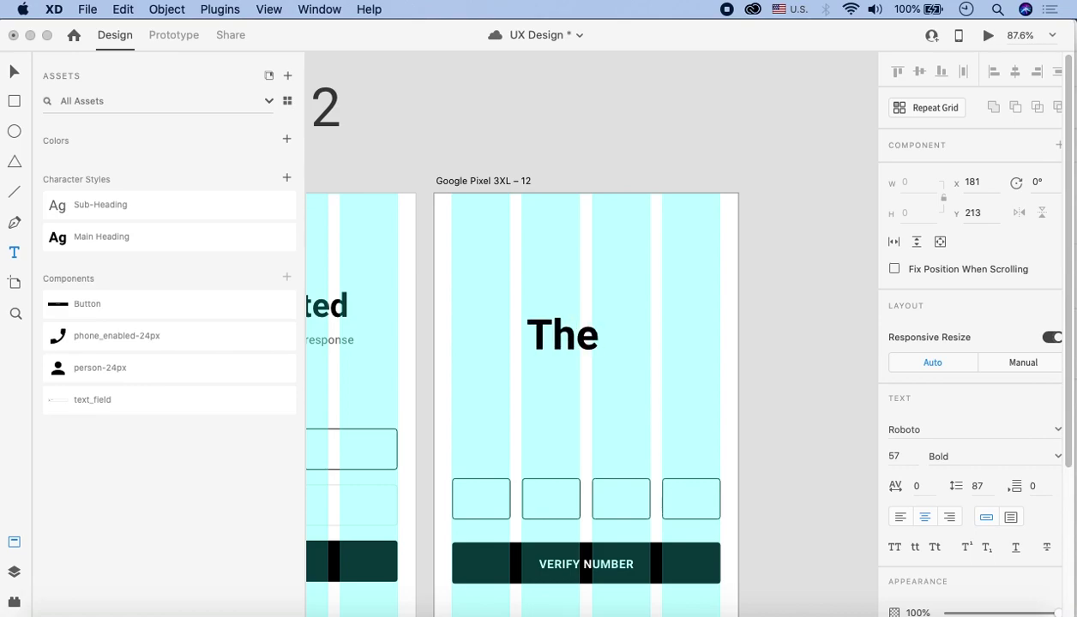
{"action": "type", "text": " OTP has bee"}
{"action": "type", "text": "n sent"}
{"action": "type", "text": " to your"}
{"action": "type", "text": " phone n"}
{"action": "type", "text": "umb"}
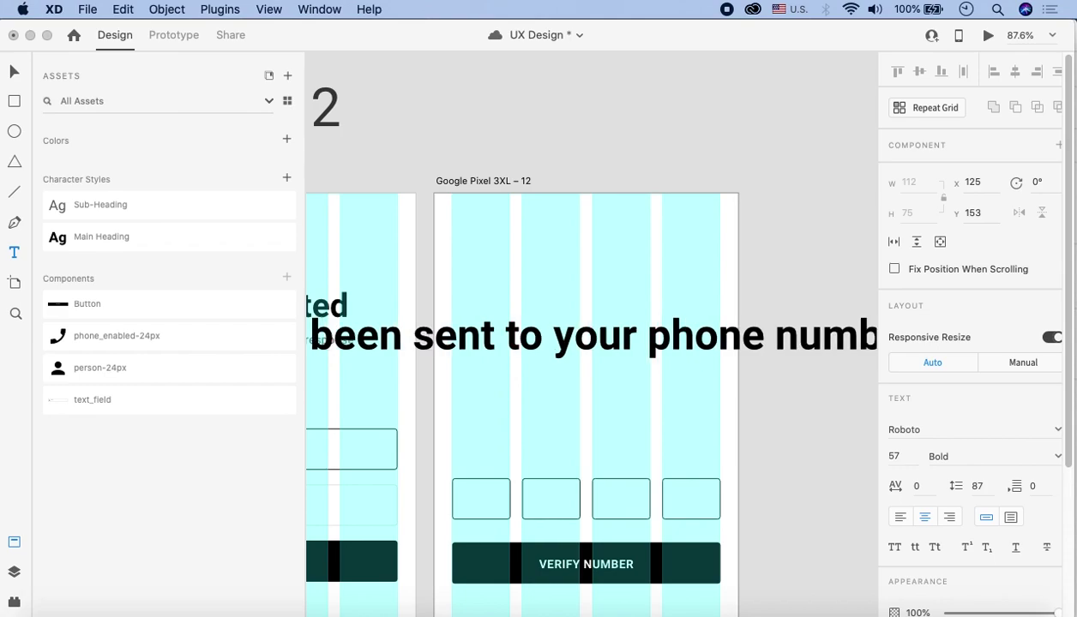
{"action": "type", "text": "er."}
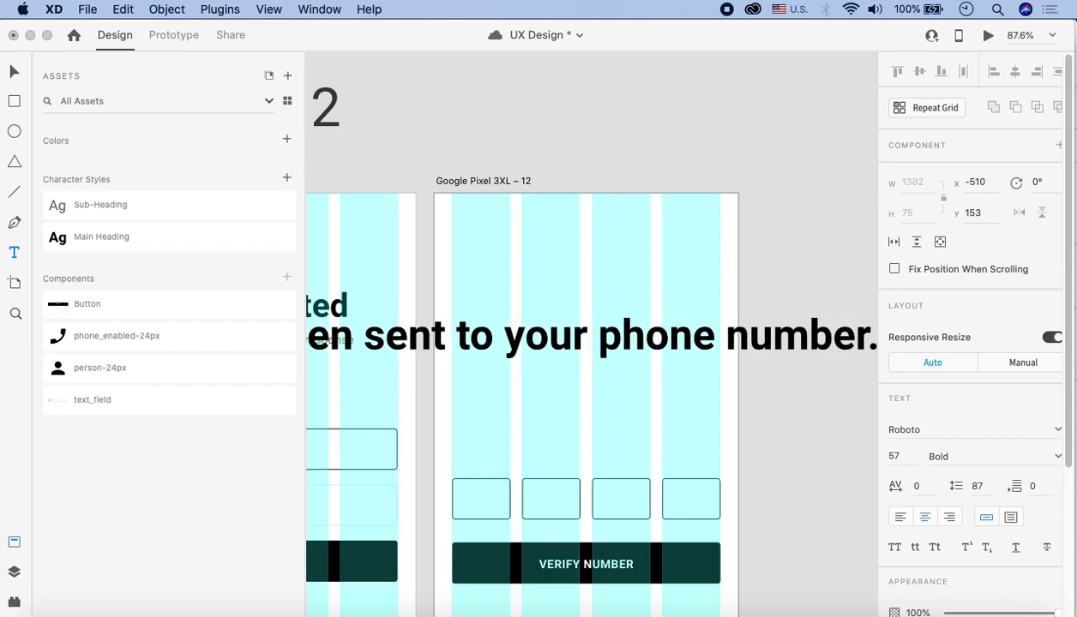
{"action": "type", "text": " Plea"}
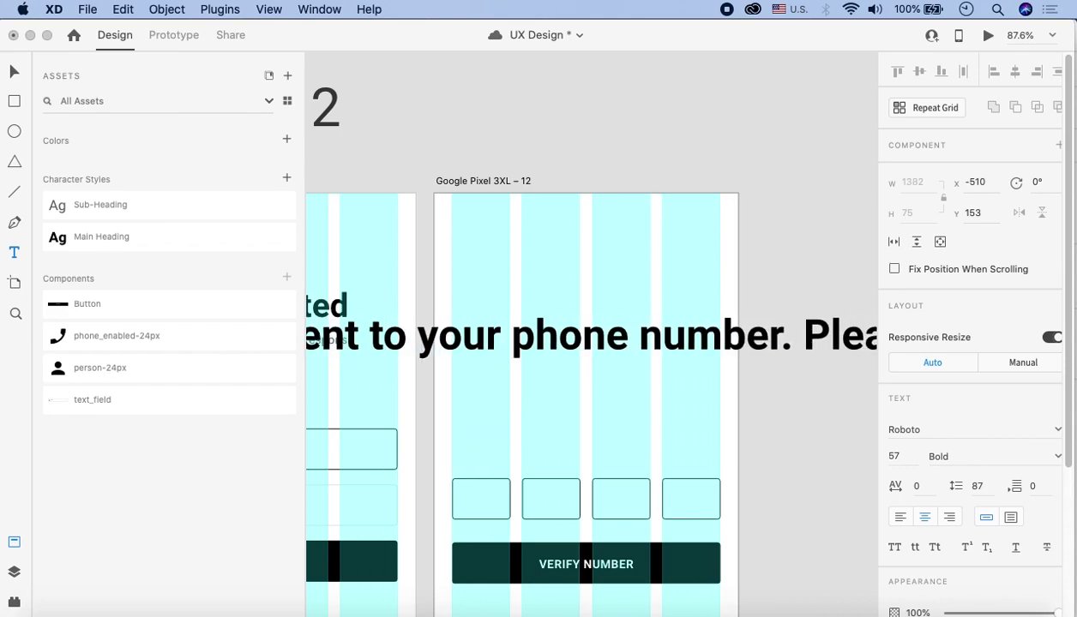
{"action": "type", "text": "se ente"}
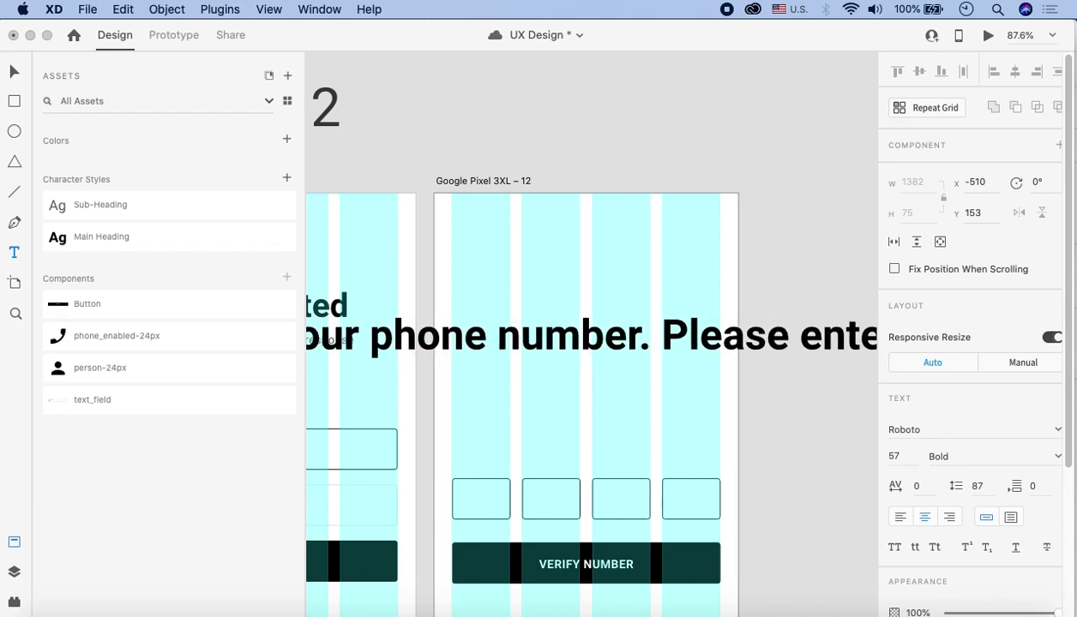
{"action": "type", "text": "r the"}
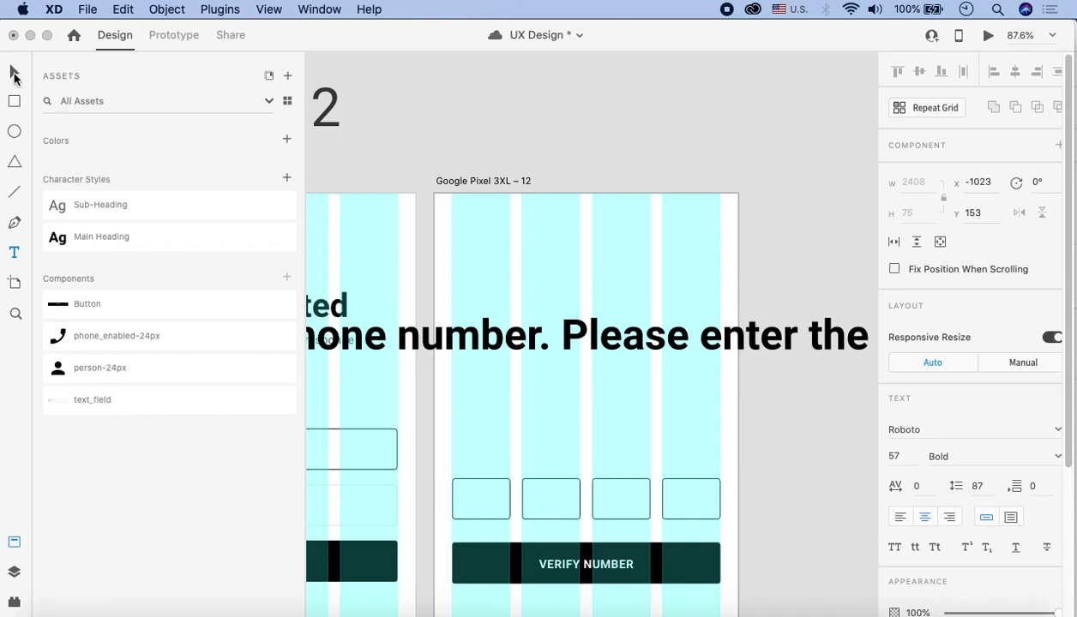
{"action": "left_click", "coordinate": [518, 93]}
Step: Apply the Sub-Heading character style to the OTP message on the Google Pixel 3XL – 12 artboard
{"action": "scroll", "coordinate": [524, 235], "scroll_direction": "left", "scroll_amount": 5}
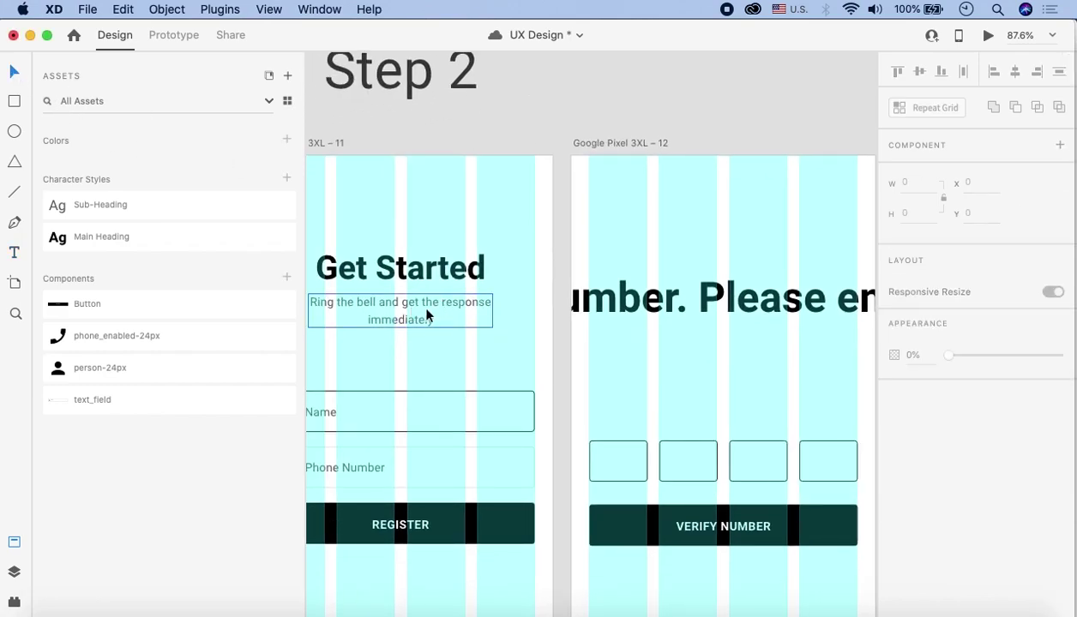
{"action": "scroll", "coordinate": [420, 313], "scroll_direction": "right", "scroll_amount": 5}
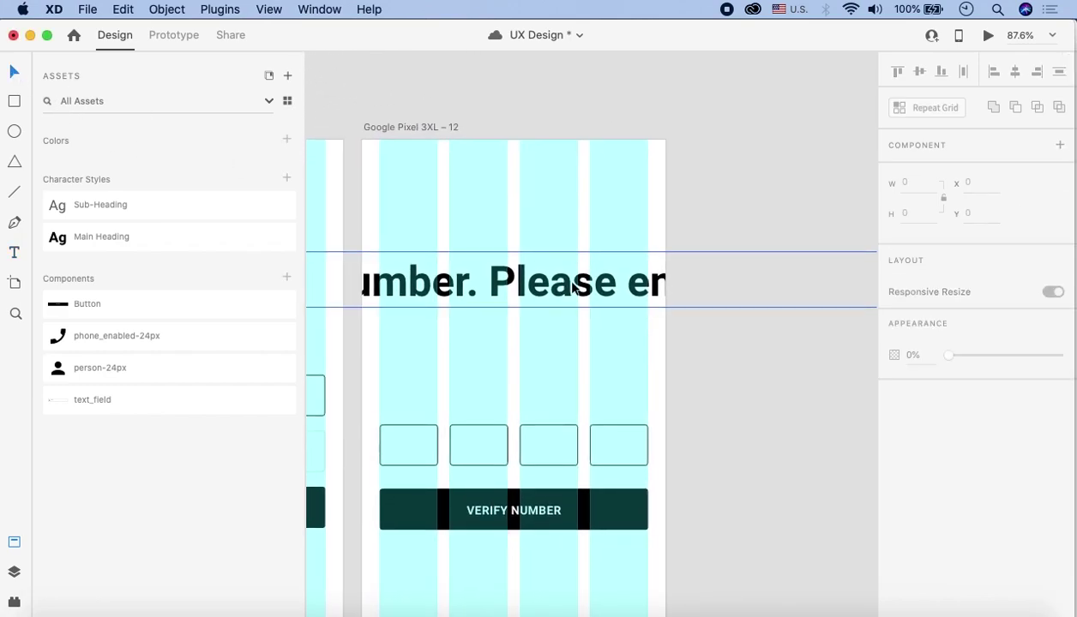
{"action": "left_click", "coordinate": [572, 287]}
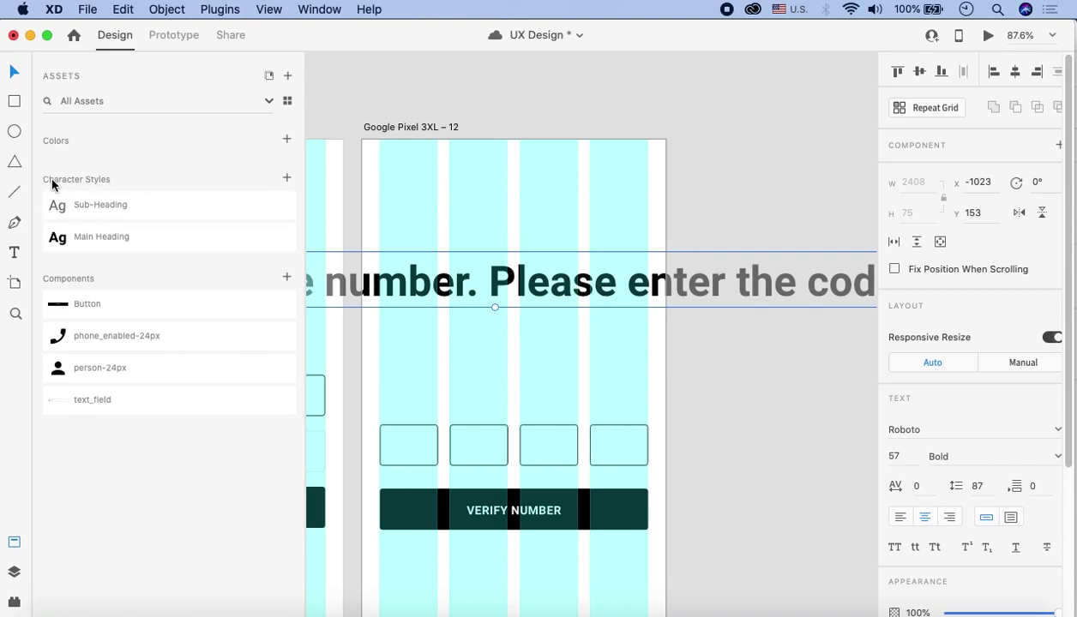
{"action": "left_click", "coordinate": [142, 212]}
{"action": "scroll", "coordinate": [549, 300], "scroll_direction": "left", "scroll_amount": 3}
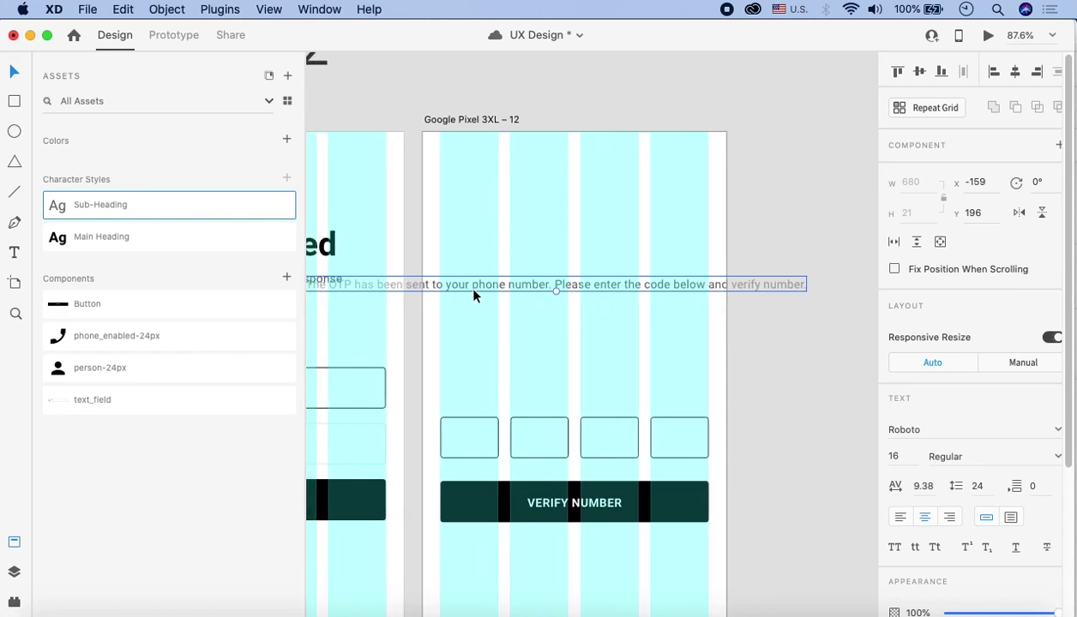
Step: Convert the OTP message to area text and resize its box to 286 by 77, wrapping it onto three lines
{"action": "left_click_drag", "start_coordinate": [446, 287], "coordinate": [584, 262]}
{"action": "scroll", "coordinate": [584, 261], "scroll_direction": "right", "scroll_amount": 4}
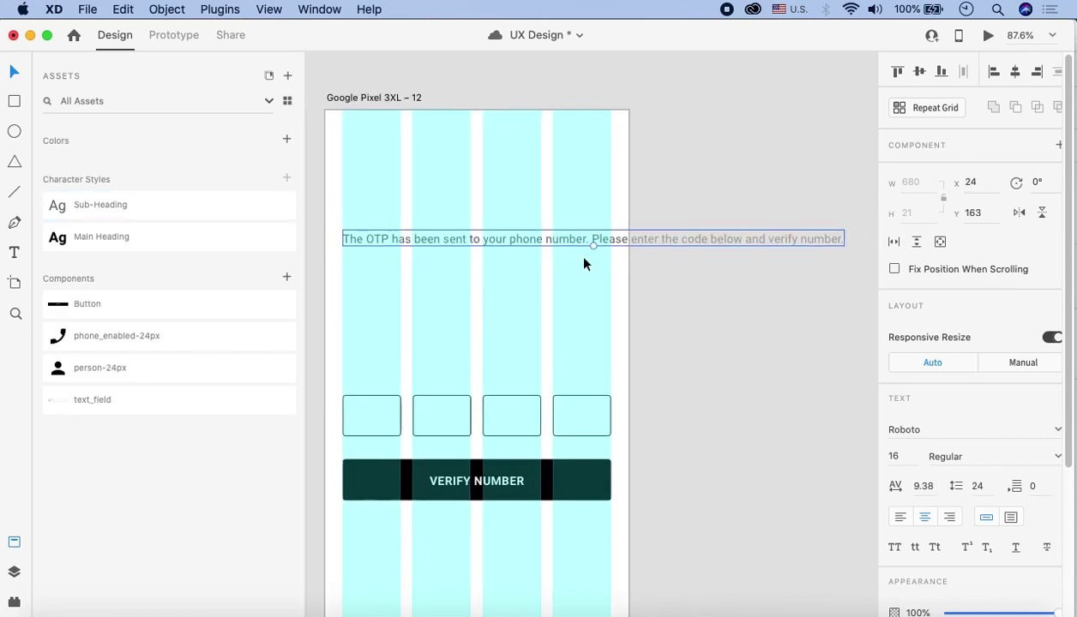
{"action": "scroll", "coordinate": [836, 291], "scroll_direction": "left", "scroll_amount": 1}
{"action": "left_click", "coordinate": [1011, 518]}
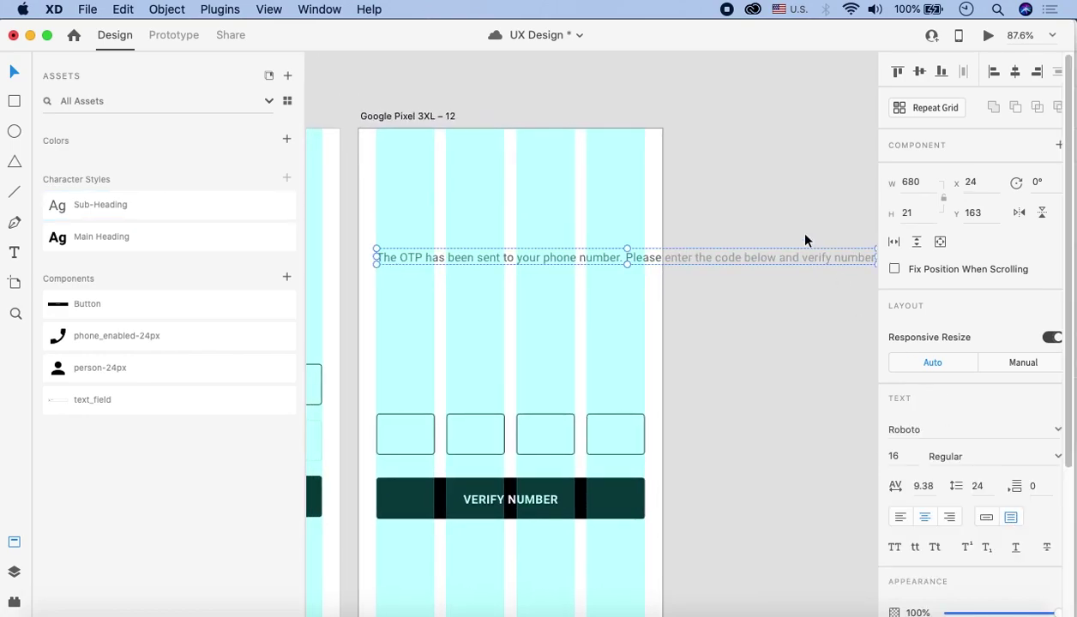
{"action": "scroll", "coordinate": [780, 257], "scroll_direction": "right", "scroll_amount": 3}
{"action": "scroll", "coordinate": [659, 274], "scroll_direction": "left", "scroll_amount": 3}
{"action": "left_click_drag", "start_coordinate": [759, 269], "coordinate": [532, 332]}
{"action": "mouse_move", "coordinate": [649, 302]}
{"action": "left_mouse_down"}
{"action": "mouse_move", "coordinate": [663, 303]}
{"action": "mouse_move", "coordinate": [635, 307]}
{"action": "left_mouse_up"}
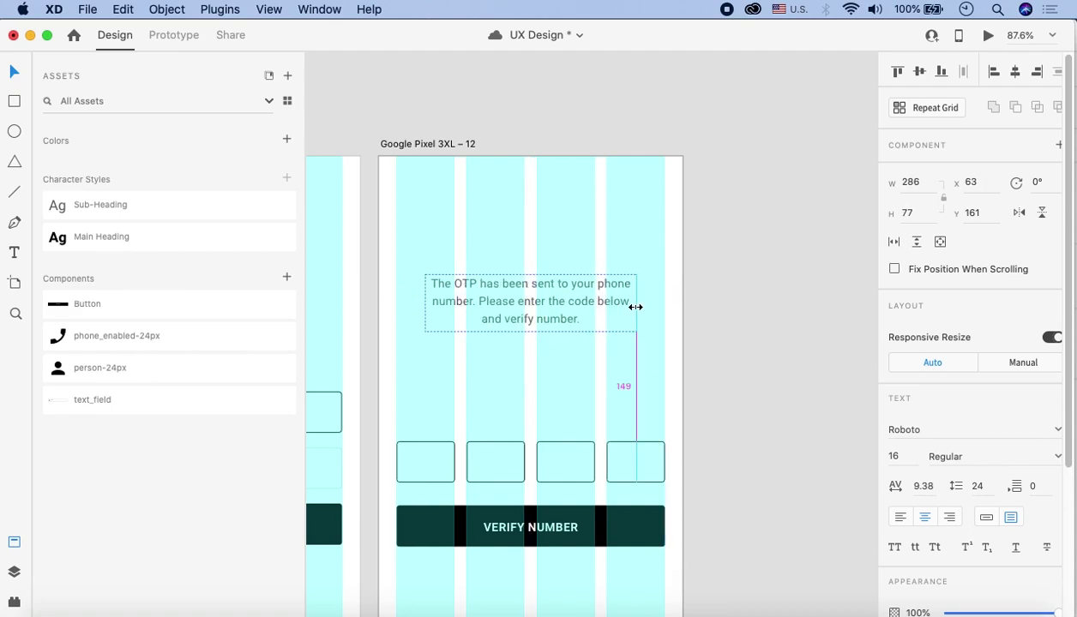
Step: Position the OTP message centred on the artboard at X 63, Y 188, and hide the asset library
{"action": "left_click_drag", "start_coordinate": [539, 294], "coordinate": [550, 326]}
{"action": "left_click", "coordinate": [752, 276]}
{"action": "scroll", "coordinate": [792, 295], "scroll_direction": "down", "scroll_amount": 5}
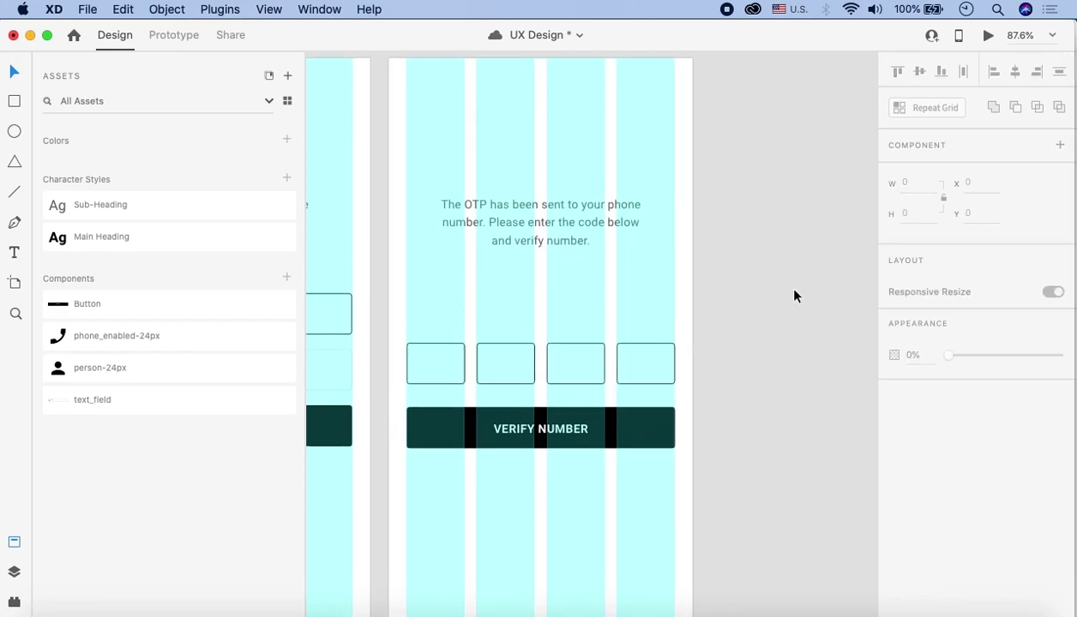
{"action": "scroll", "coordinate": [786, 295], "scroll_direction": "down", "scroll_amount": 3}
{"action": "left_click", "coordinate": [15, 542]}
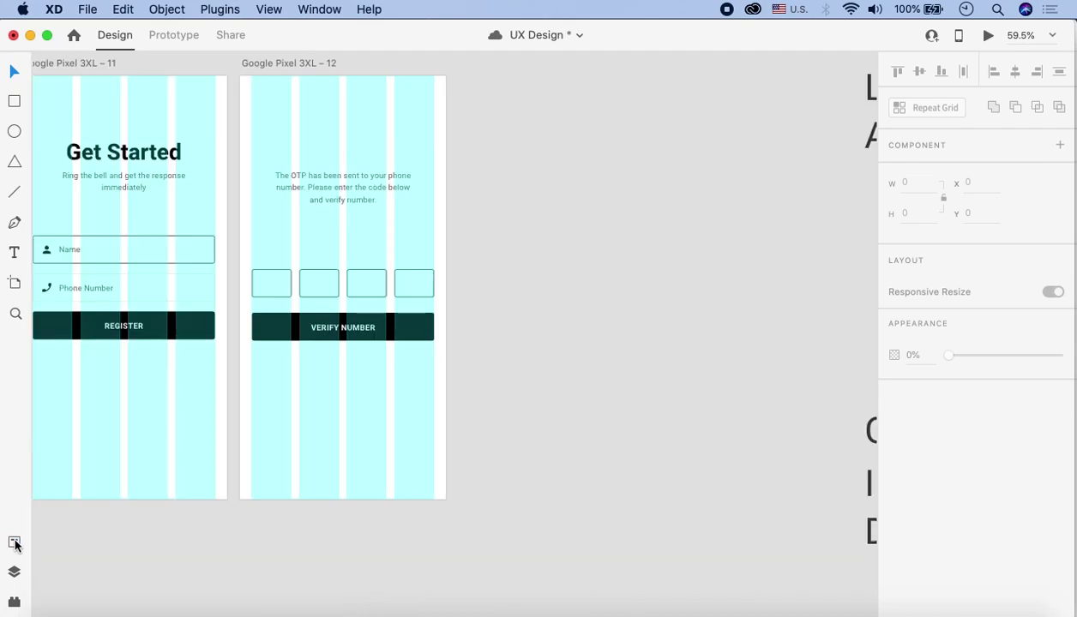
{"action": "scroll", "coordinate": [608, 365], "scroll_direction": "up", "scroll_amount": 2}
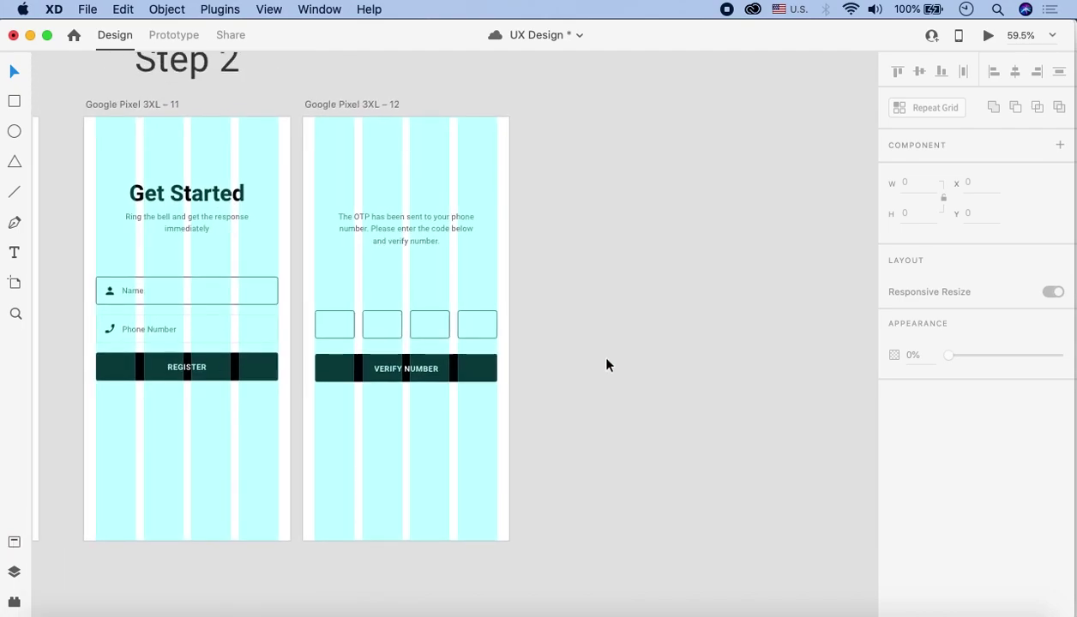
Step: Duplicate the OTP message below the VERIFY NUMBER button at Y 664 and replace the copy's text with "Didn't receive code?"
{"action": "left_click_drag", "start_coordinate": [413, 228], "coordinate": [418, 458]}
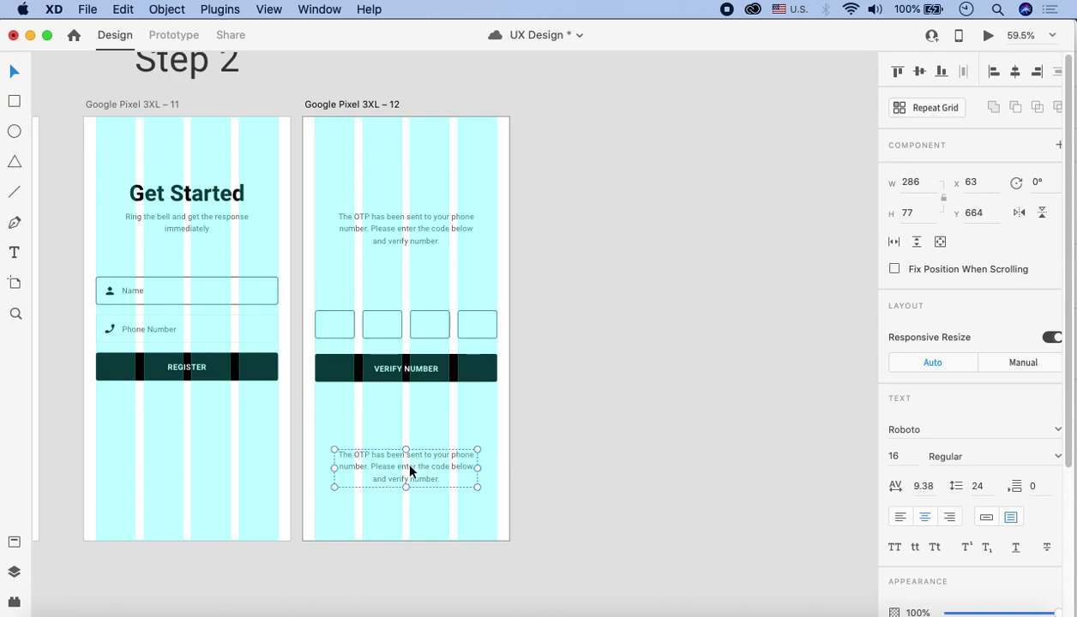
{"action": "double_click", "coordinate": [413, 463]}
{"action": "type", "text": "0"}
{"action": "type", "text": "idn't re"}
{"action": "type", "text": "ve code?"}
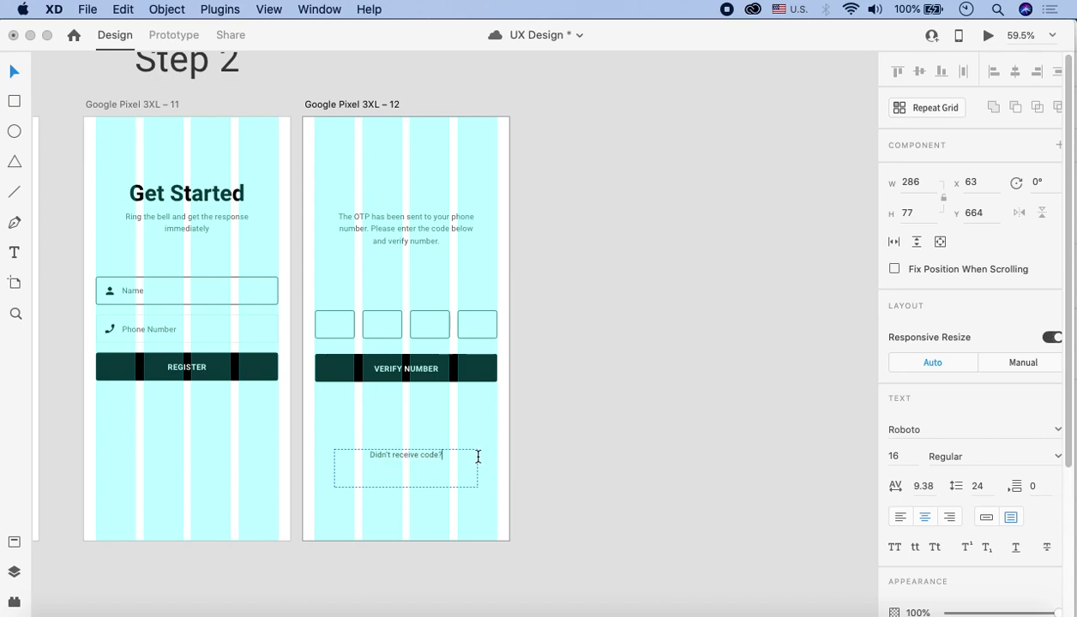
{"action": "key", "text": "Escape"}
Step: Duplicate the "Didn't receive code?" line as a 25-high box directly below at Y 694 and change the copy to RESEND
{"action": "scroll", "coordinate": [424, 440], "scroll_direction": "up", "scroll_amount": 5}
{"action": "mouse_move", "coordinate": [415, 491]}
{"action": "left_mouse_down"}
{"action": "mouse_move", "coordinate": [420, 442]}
{"action": "mouse_move", "coordinate": [413, 473]}
{"action": "left_mouse_up"}
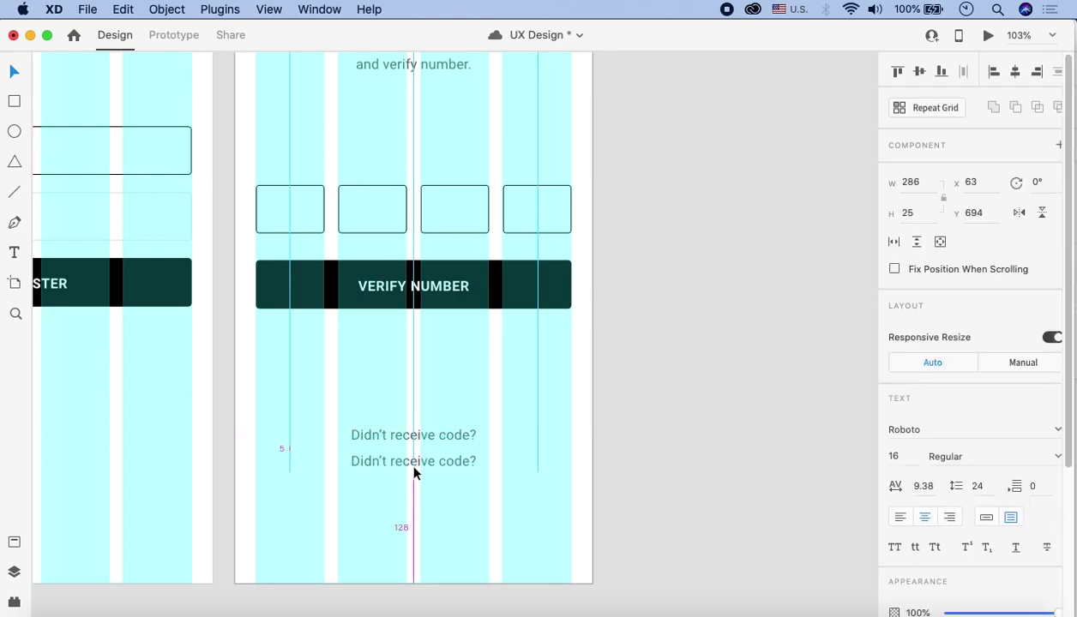
{"action": "double_click", "coordinate": [413, 473]}
{"action": "type", "text": "RESEN"}
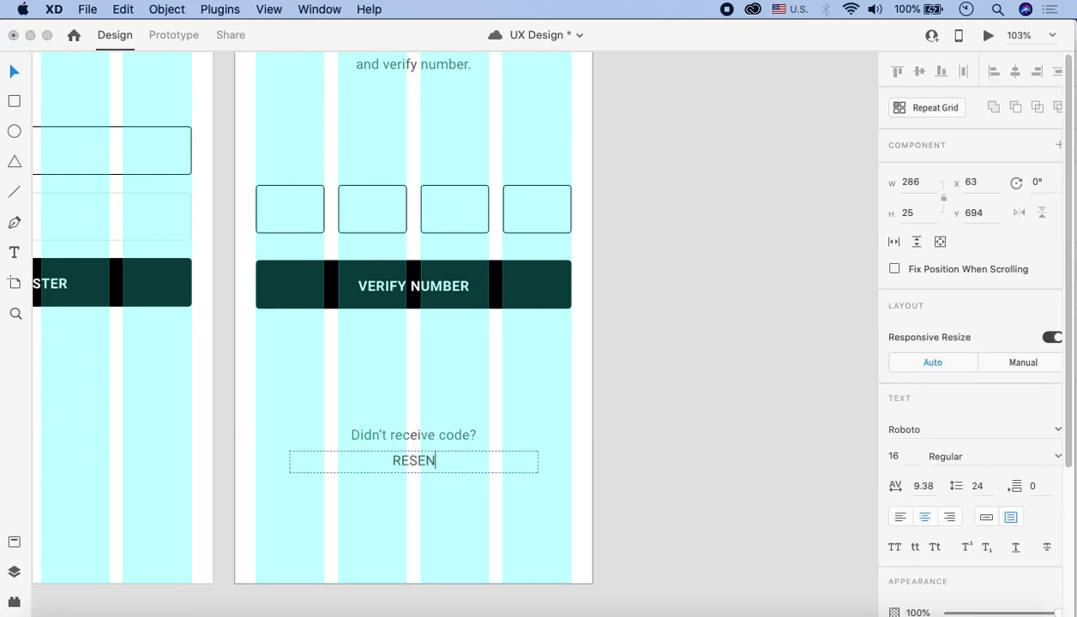
{"action": "type", "text": "D"}
{"action": "key", "text": "Escape"}
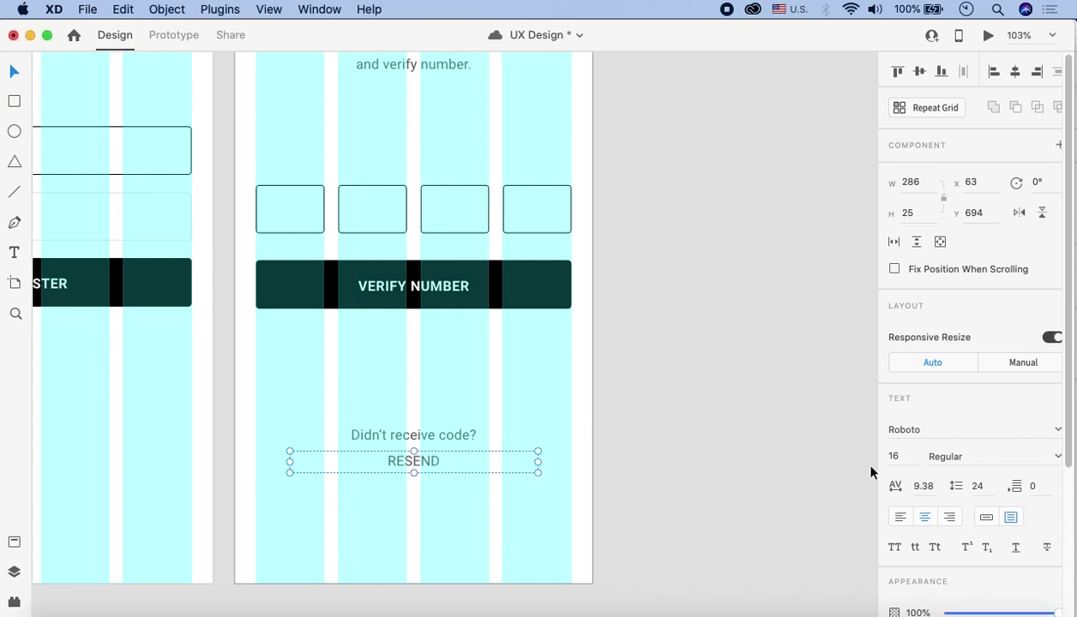
Step: Make the RESEND text bold and underlined, with a character spacing of 30
{"action": "left_click", "coordinate": [1059, 457]}
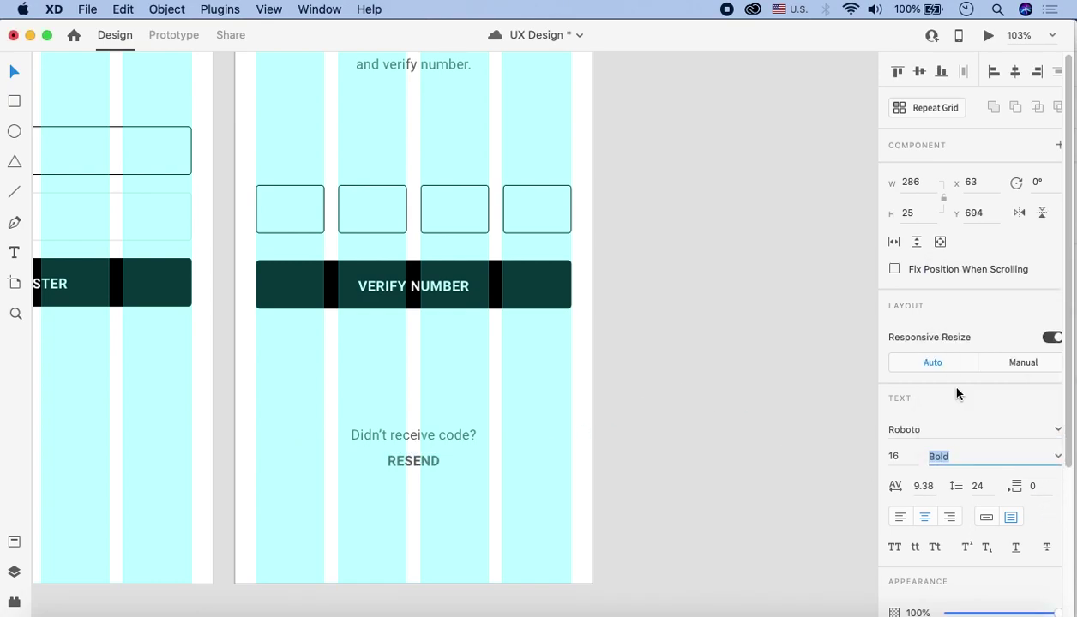
{"action": "left_click", "coordinate": [941, 389]}
{"action": "left_click", "coordinate": [926, 487]}
{"action": "type", "text": "30"}
{"action": "key", "text": "Return"}
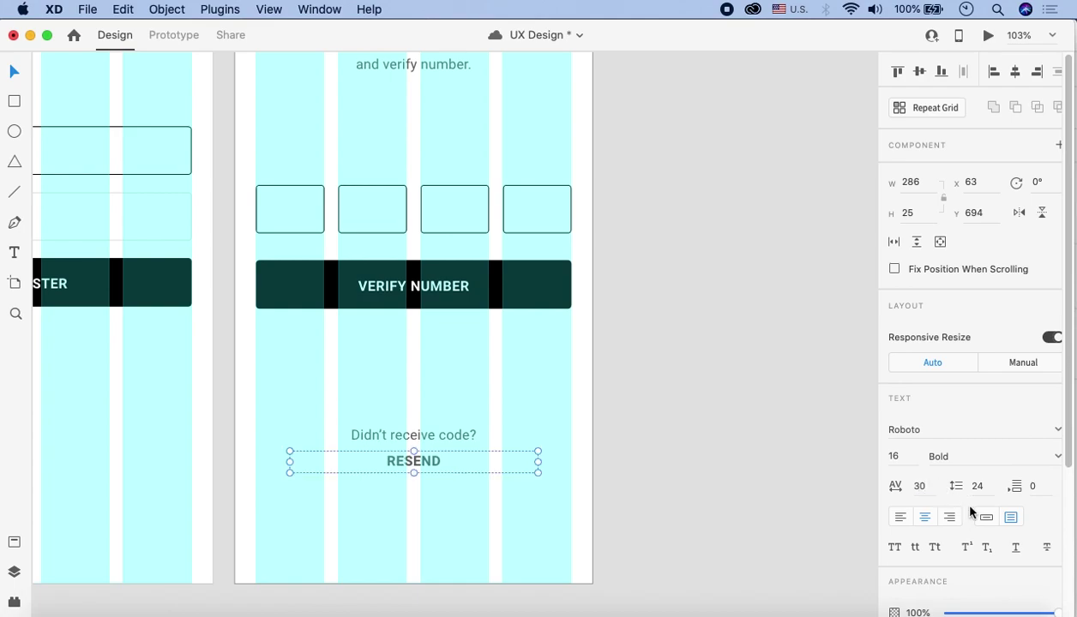
{"action": "left_click", "coordinate": [1015, 547]}
{"action": "left_click", "coordinate": [478, 395]}
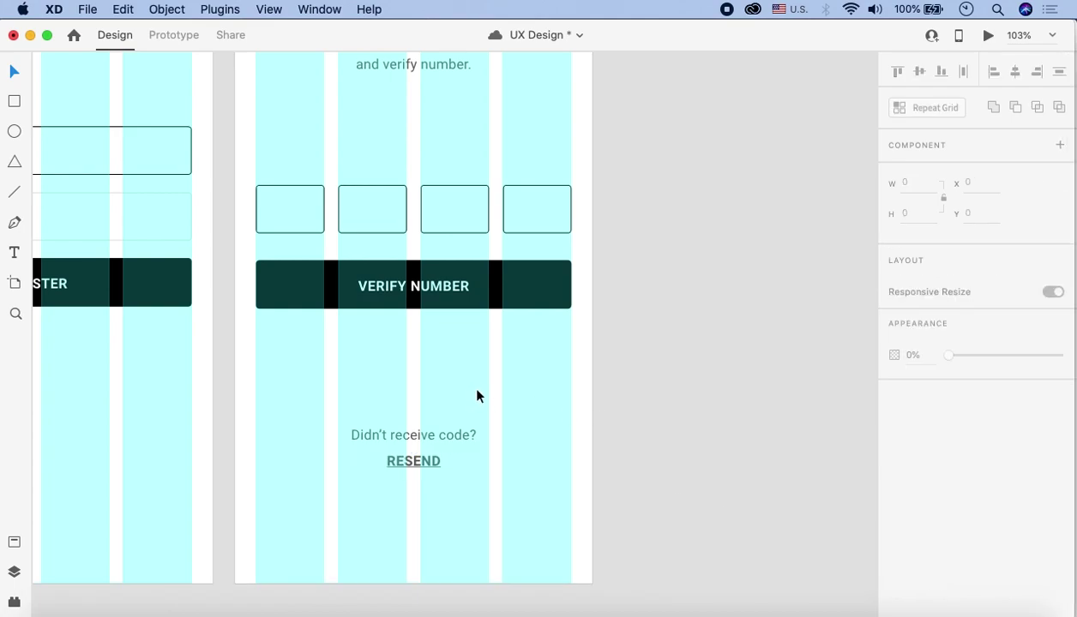
Step: Nudge the "Didn't receive code?" line down by 5 to bring it closer to RESEND
{"action": "left_click", "coordinate": [442, 447]}
{"action": "key", "text": "Escape"}
{"action": "left_click", "coordinate": [442, 431]}
{"action": "key", "text": "Down"}
{"action": "key", "text": "Down"}
{"action": "key", "text": "Down"}
{"action": "key", "text": "Down"}
{"action": "key", "text": "Down"}
{"action": "left_click", "coordinate": [667, 422]}
Step: Move the "Didn't receive code?" and RESEND lines together down to just above the artboard's lower edge
{"action": "left_click", "coordinate": [439, 457]}
{"action": "left_click_drag", "start_coordinate": [438, 453], "coordinate": [431, 526]}
{"action": "left_click", "coordinate": [673, 396]}
{"action": "scroll", "coordinate": [677, 390], "scroll_direction": "down", "scroll_amount": 5}
{"action": "scroll", "coordinate": [686, 395], "scroll_direction": "up", "scroll_amount": 2}
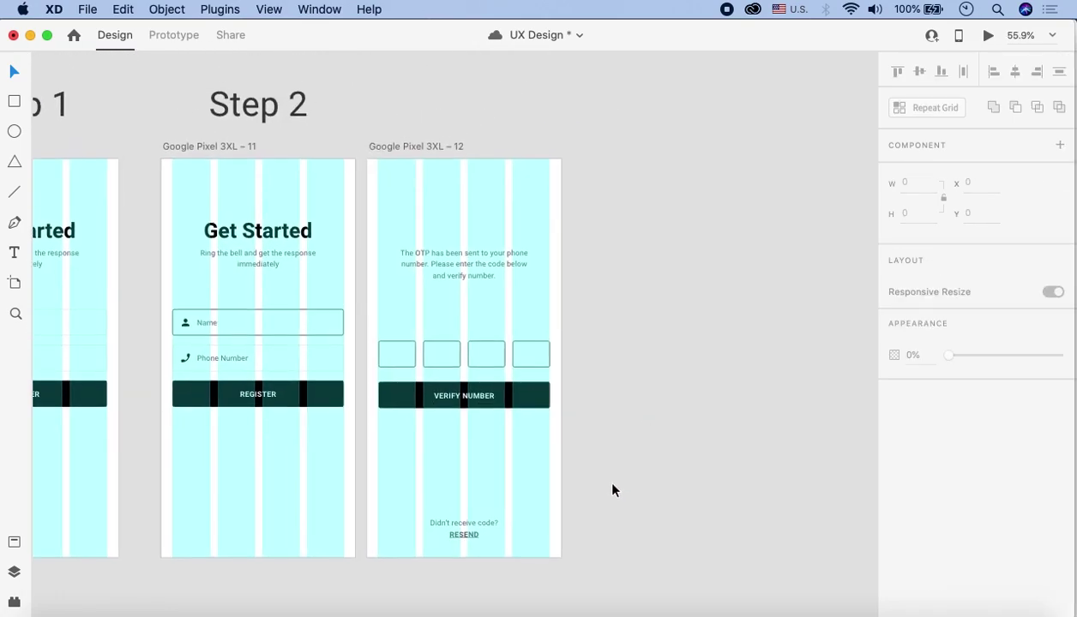
{"action": "left_click", "coordinate": [471, 519]}
{"action": "mouse_move", "coordinate": [471, 521]}
{"action": "left_mouse_down"}
{"action": "mouse_move", "coordinate": [482, 303]}
{"action": "mouse_move", "coordinate": [493, 425]}
{"action": "mouse_move", "coordinate": [483, 528]}
{"action": "left_mouse_up"}
{"action": "left_click", "coordinate": [649, 406]}
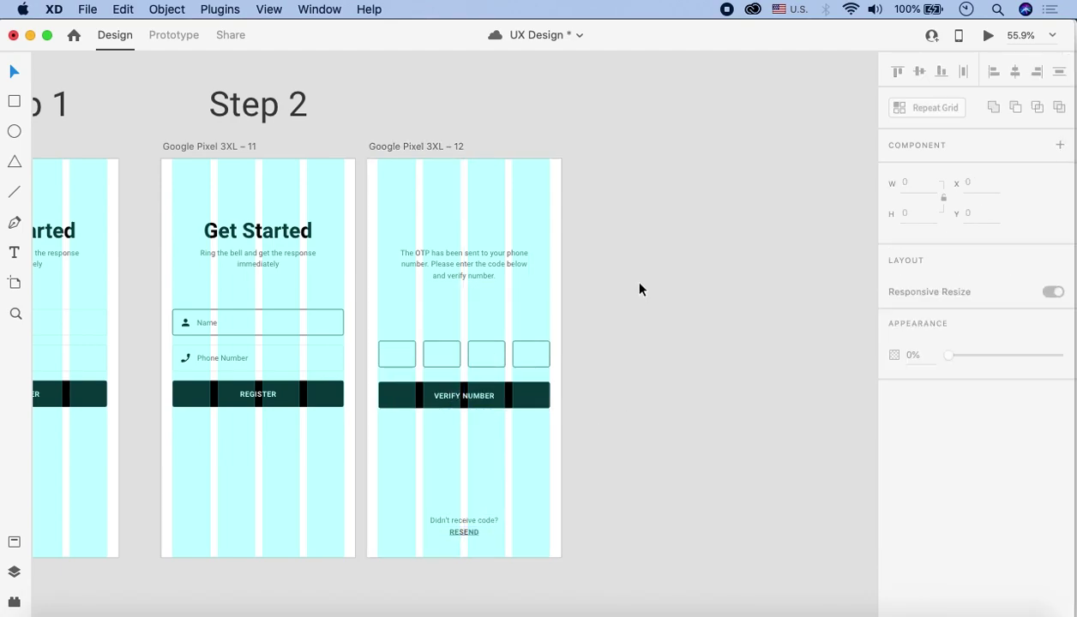
Step: Check the OTP message and Get Started heading properties, bring back the asset library and save the document
{"action": "left_click", "coordinate": [478, 271]}
{"action": "key", "text": "super+c"}
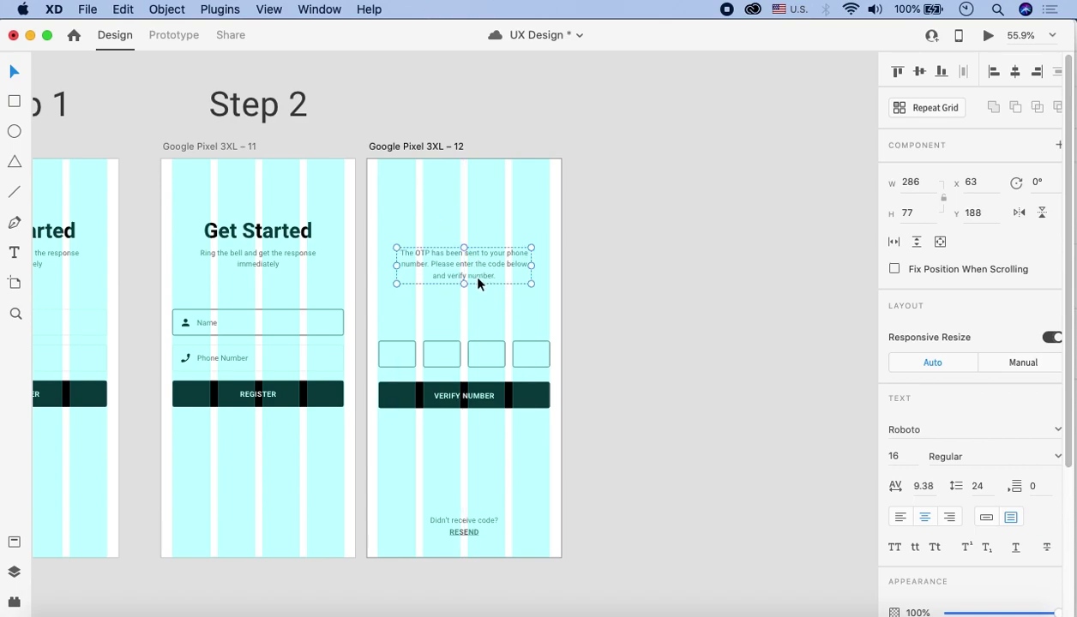
{"action": "left_click", "coordinate": [281, 240]}
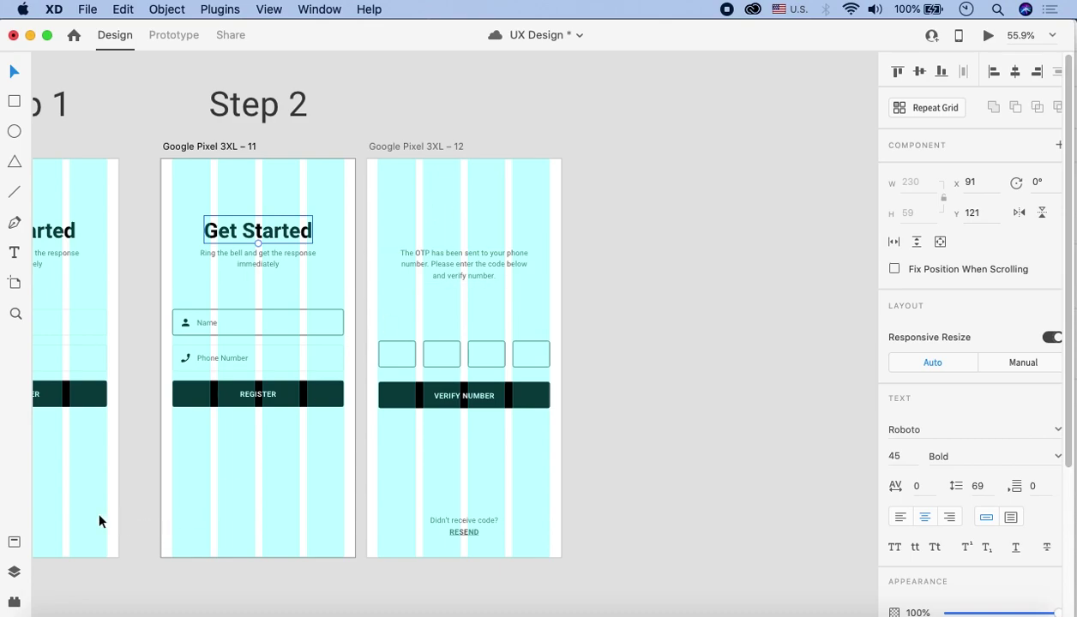
{"action": "left_click", "coordinate": [14, 541]}
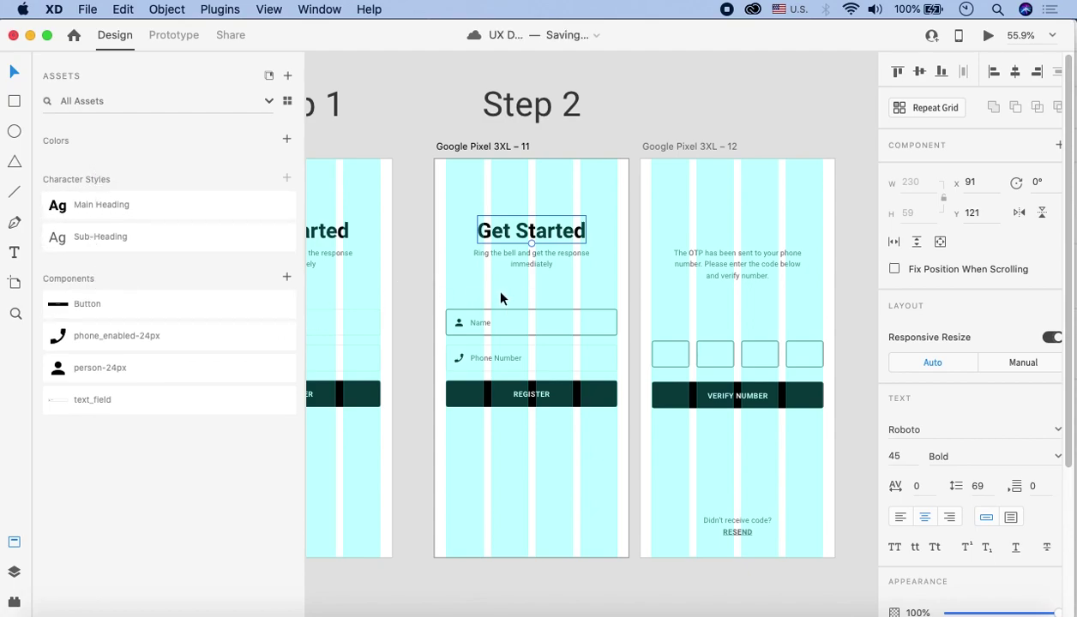
{"action": "scroll", "coordinate": [504, 303], "scroll_direction": "right", "scroll_amount": 3}
{"action": "scroll", "coordinate": [505, 303], "scroll_direction": "up", "scroll_amount": 1}
{"action": "left_click", "coordinate": [777, 310]}
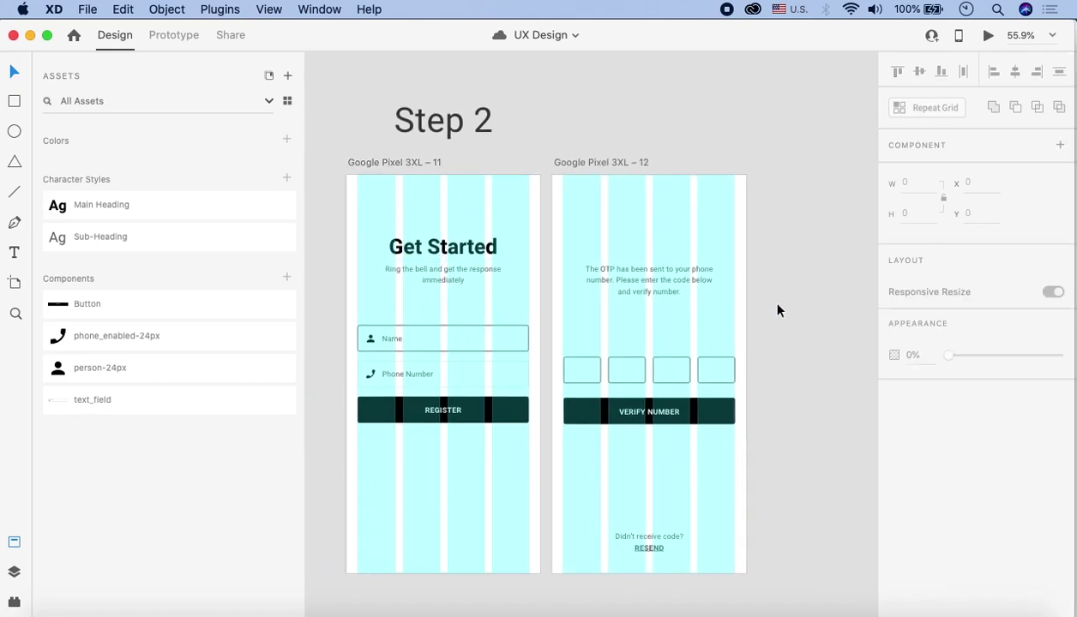